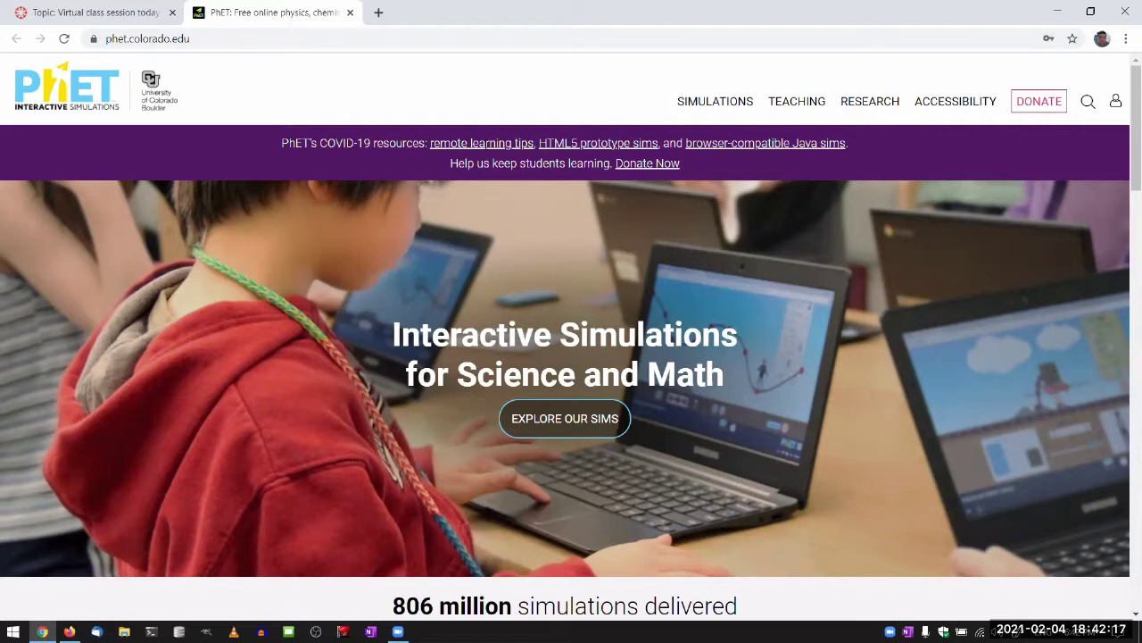
List the Physics simulations from the Simulations menu and scroll through the results
left_click_drag(343, 143, 692, 143)
left_click(612, 110)
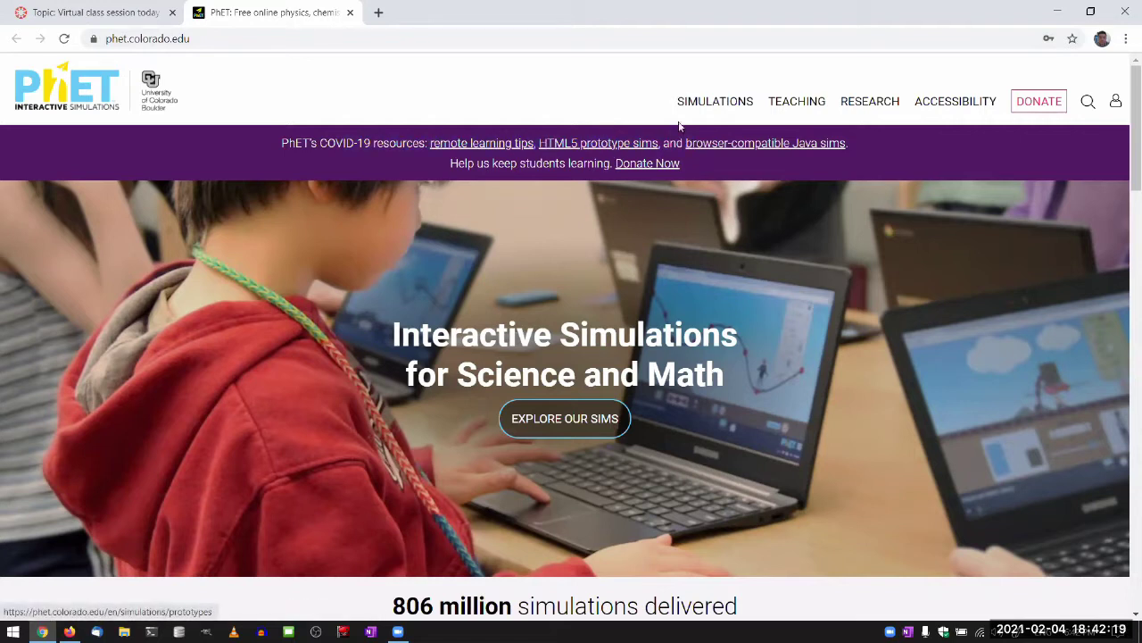
left_click(714, 144)
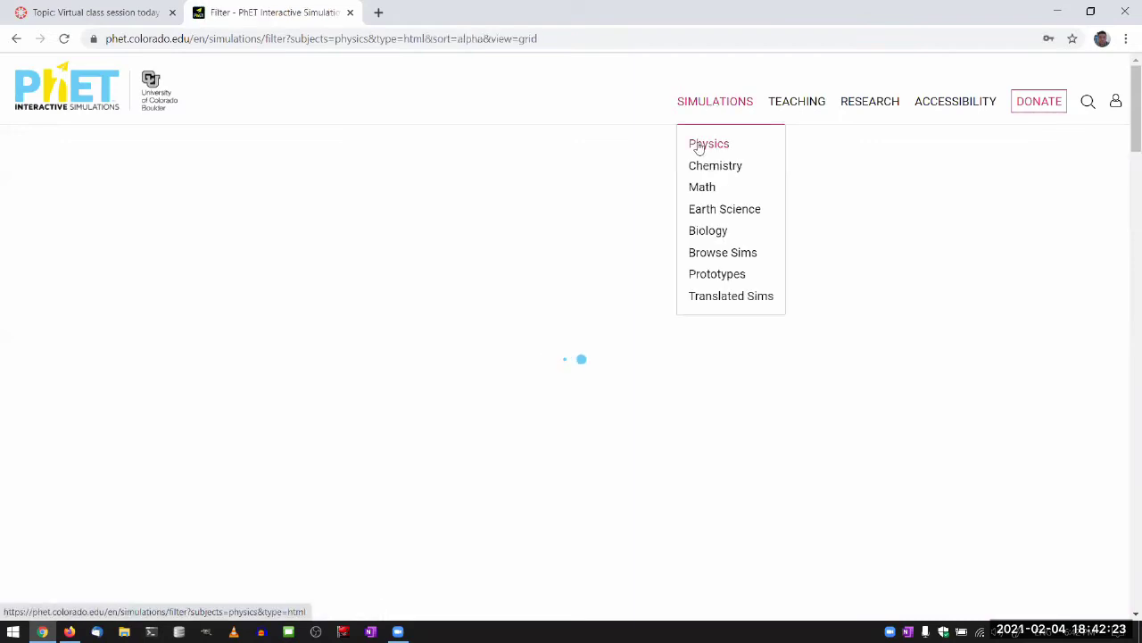
scroll(420, 264, "down", 2)
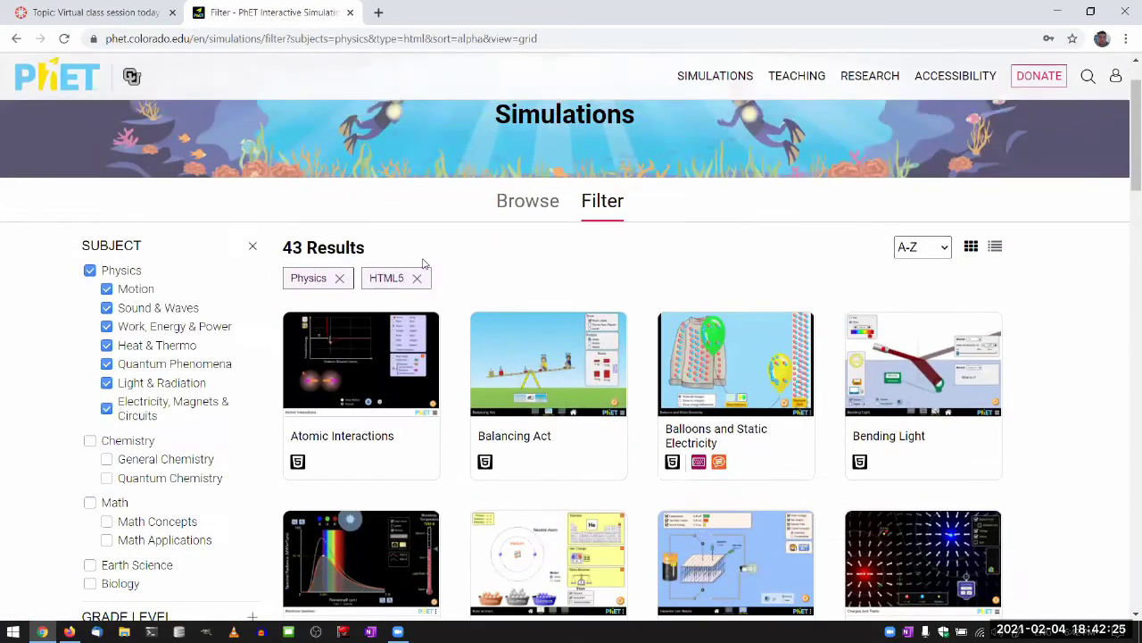
scroll(120, 245, "down", 1)
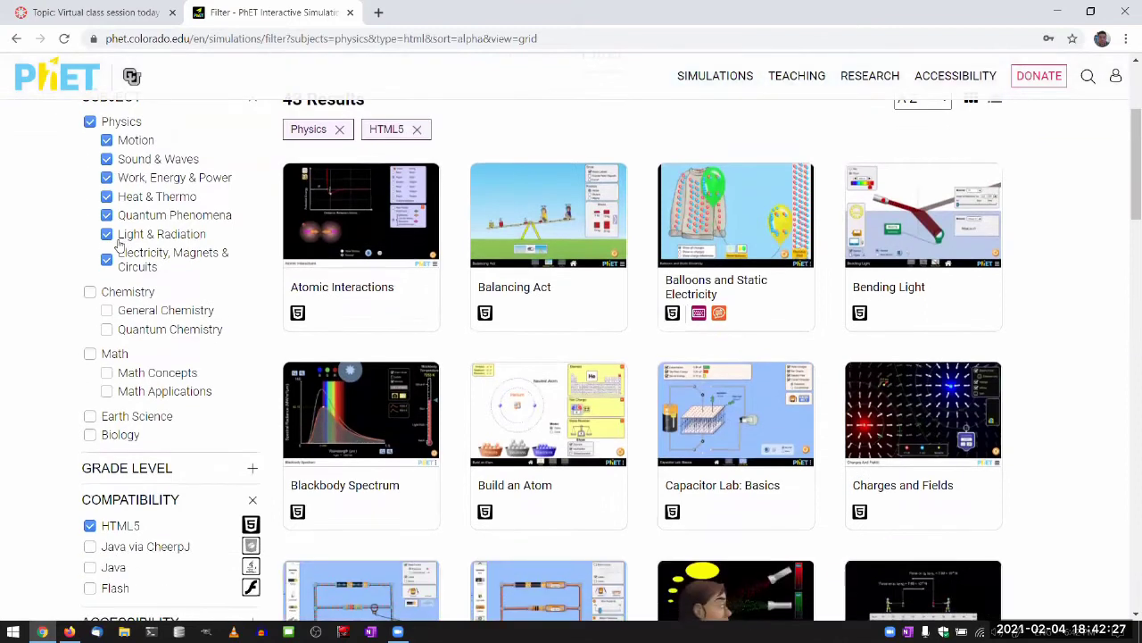
scroll(178, 273, "up", 1)
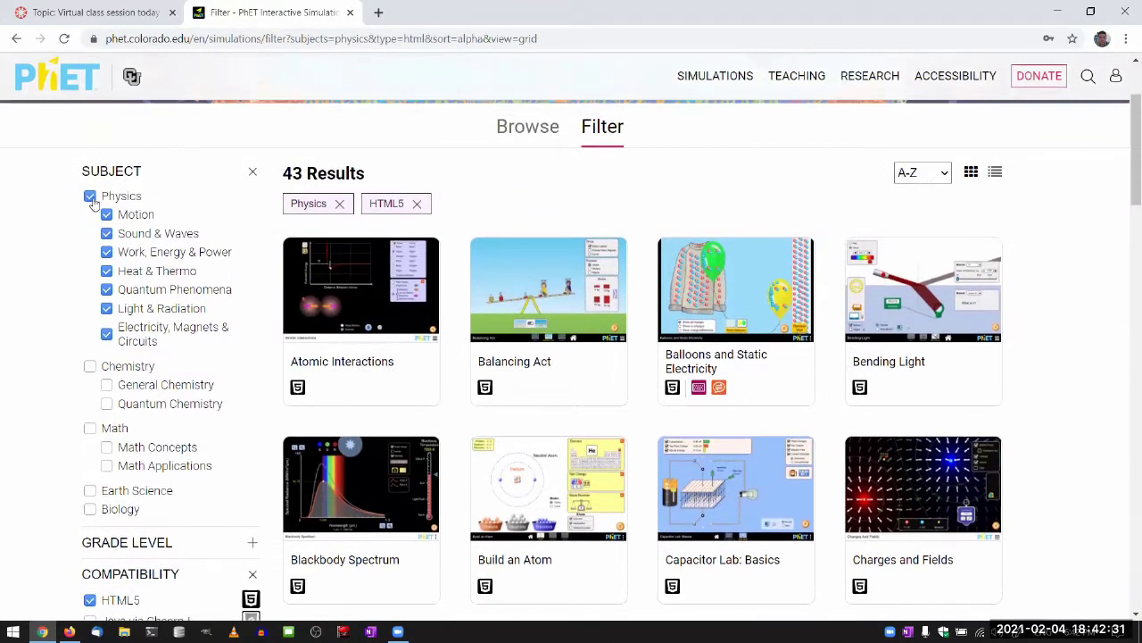
Swap the Physics filter for Motion and open Projectile Motion in a background tab
left_click(91, 197)
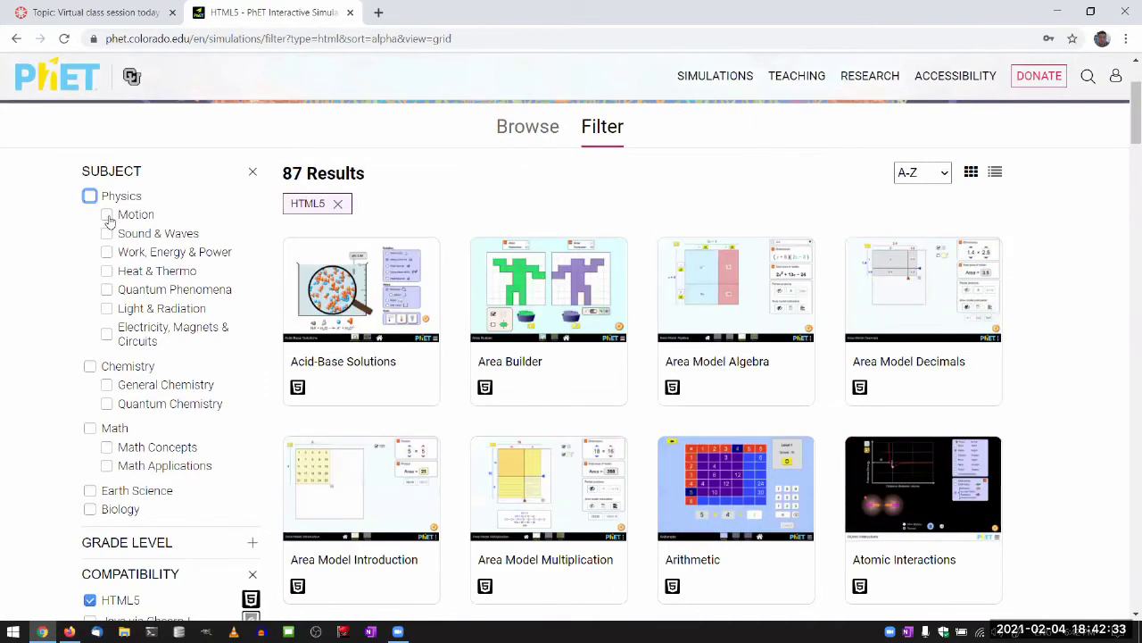
left_click(107, 216)
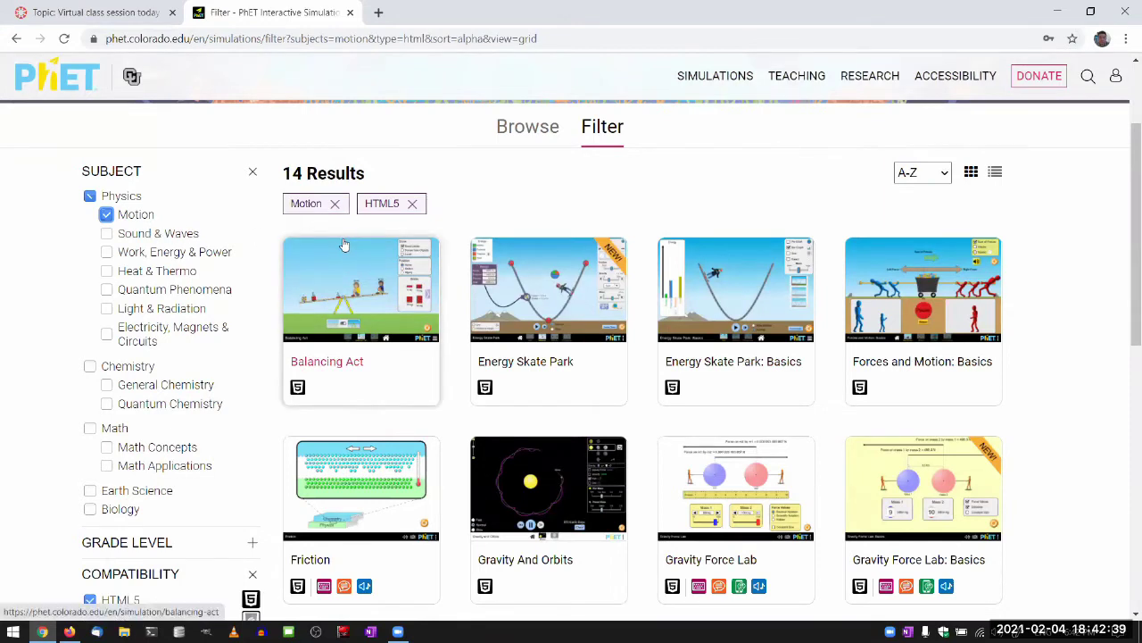
scroll(343, 250, "down", 2)
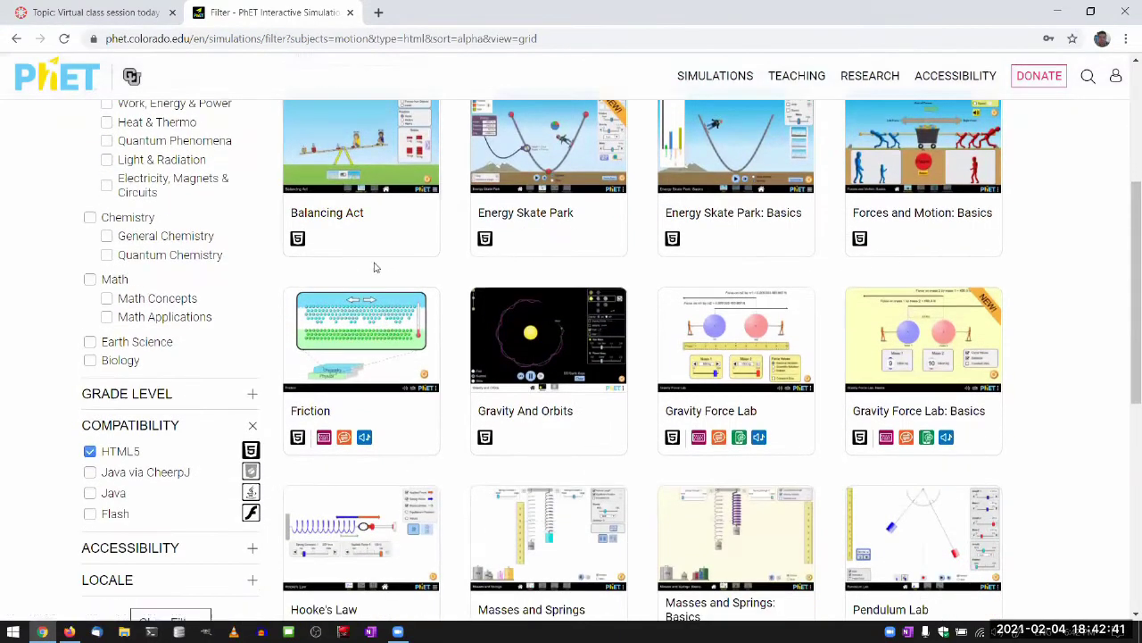
scroll(375, 267, "down", 5)
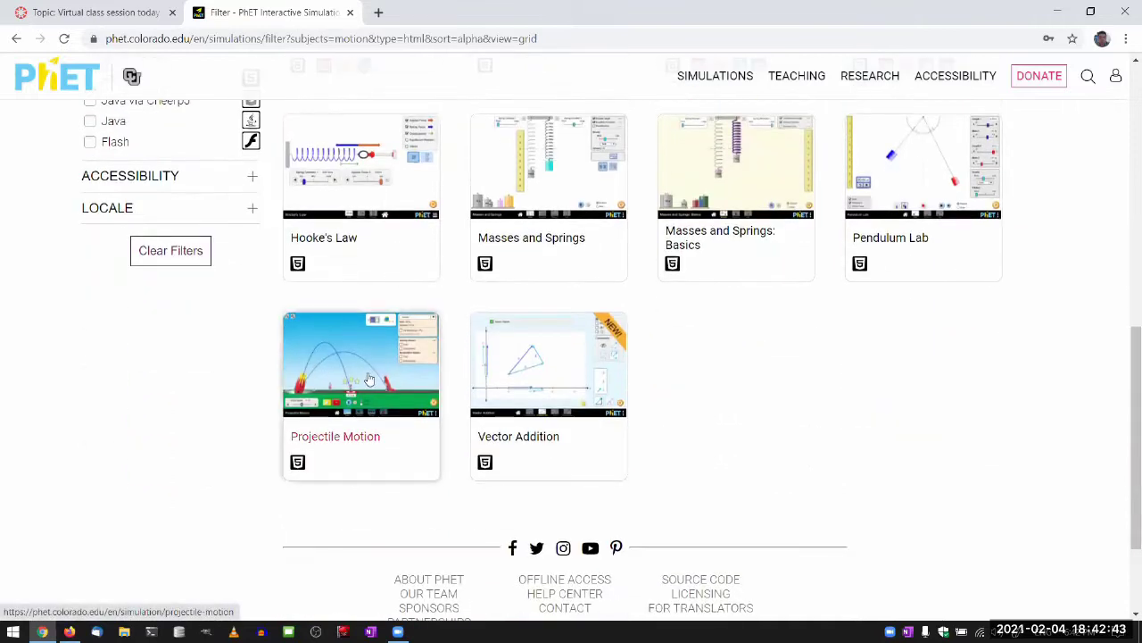
middle_click(366, 381)
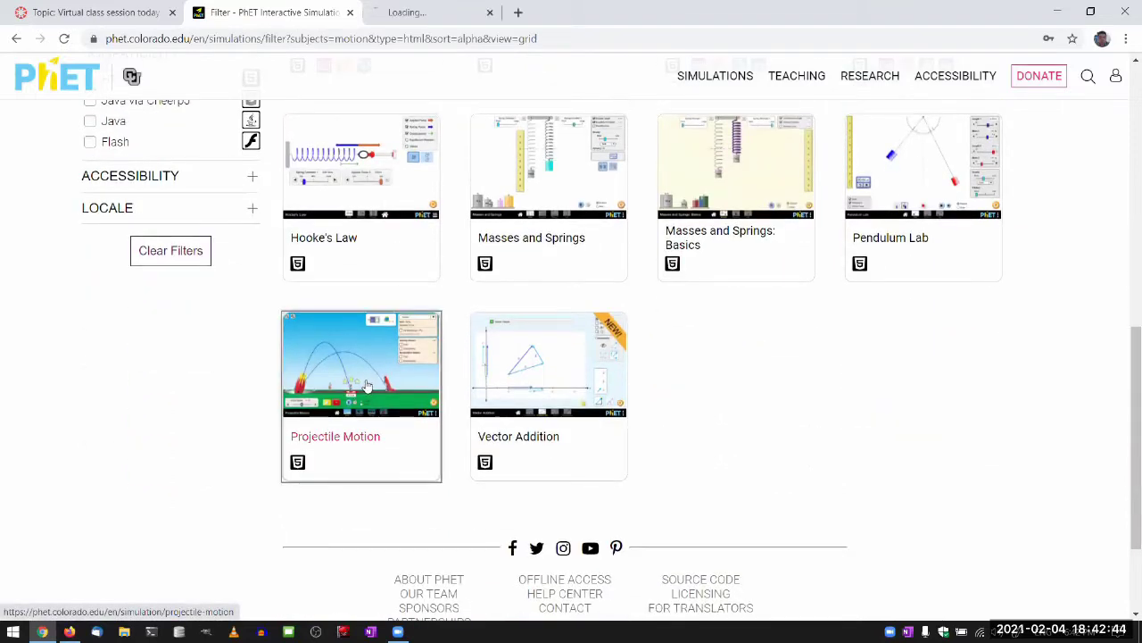
Start Projectile Motion from its tab and enter the Intro screen with the 10 m tower
left_click(429, 13)
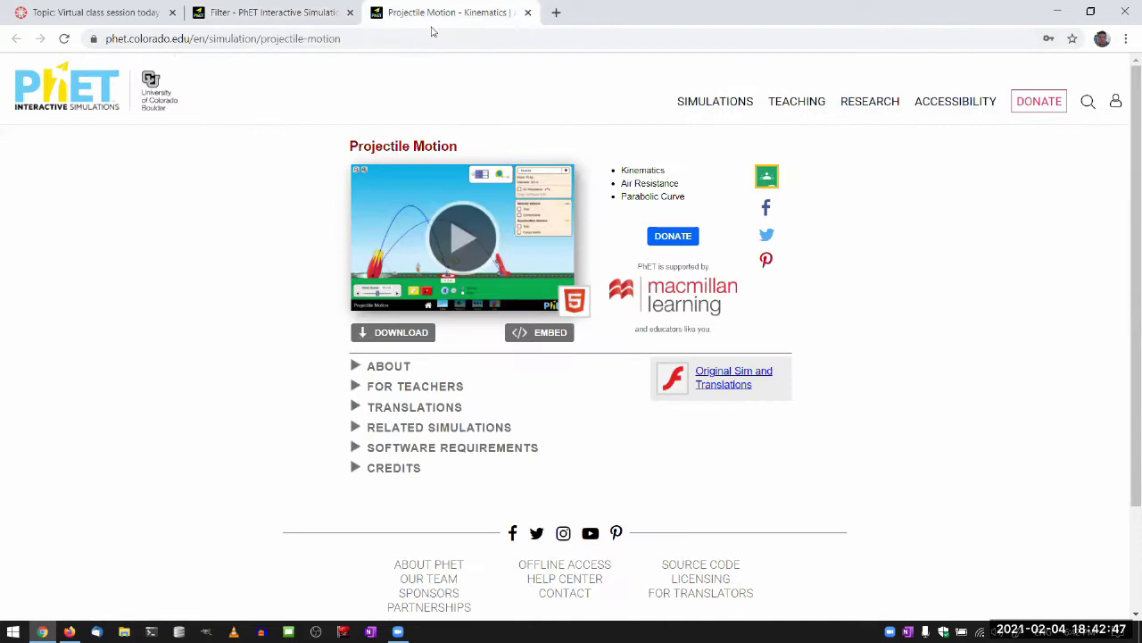
left_click(462, 235)
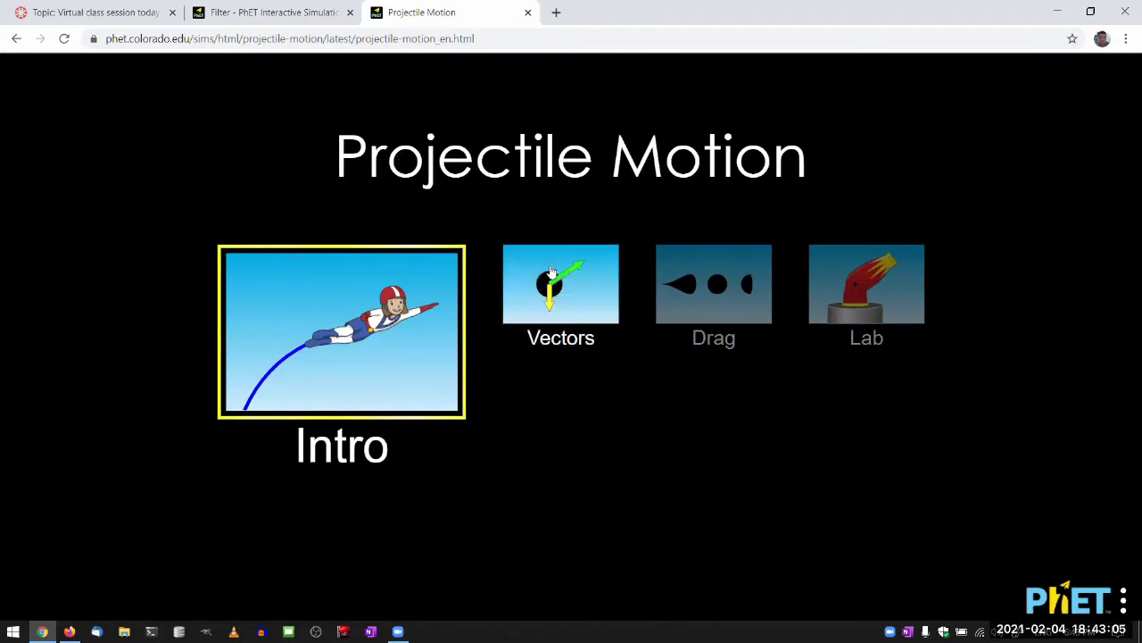
left_click(423, 391)
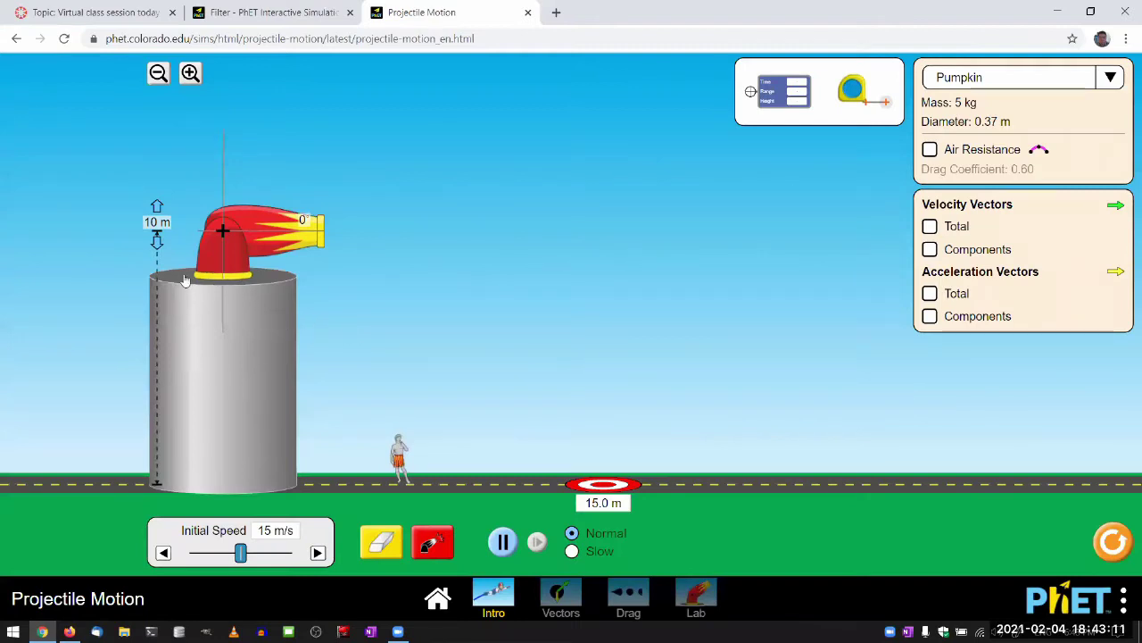
Drag the cannon's tower down from 10 m to a 5 m launch height
left_click_drag(156, 234, 158, 346)
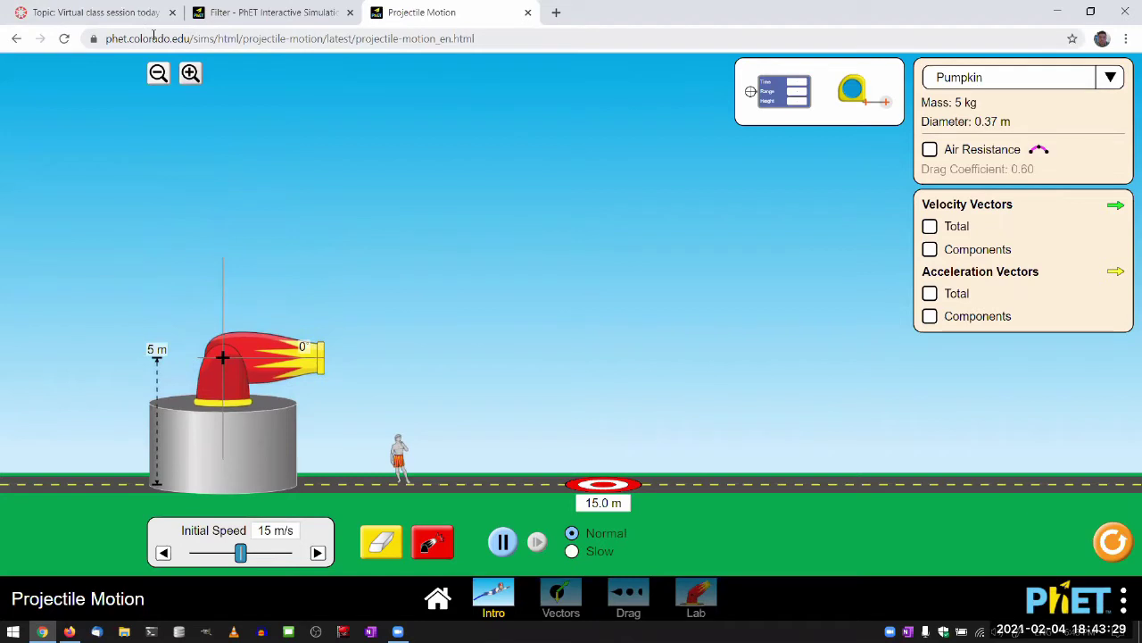
Return to the 14-result Motion and HTML5 simulation list tab
left_click(254, 19)
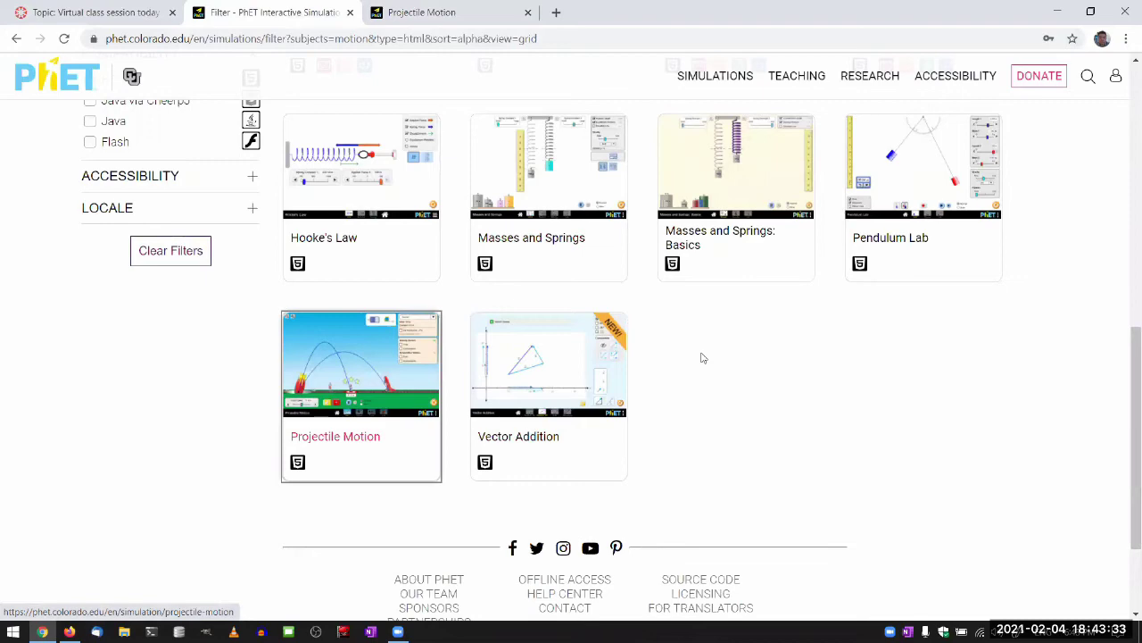
scroll(702, 358, "up", 3)
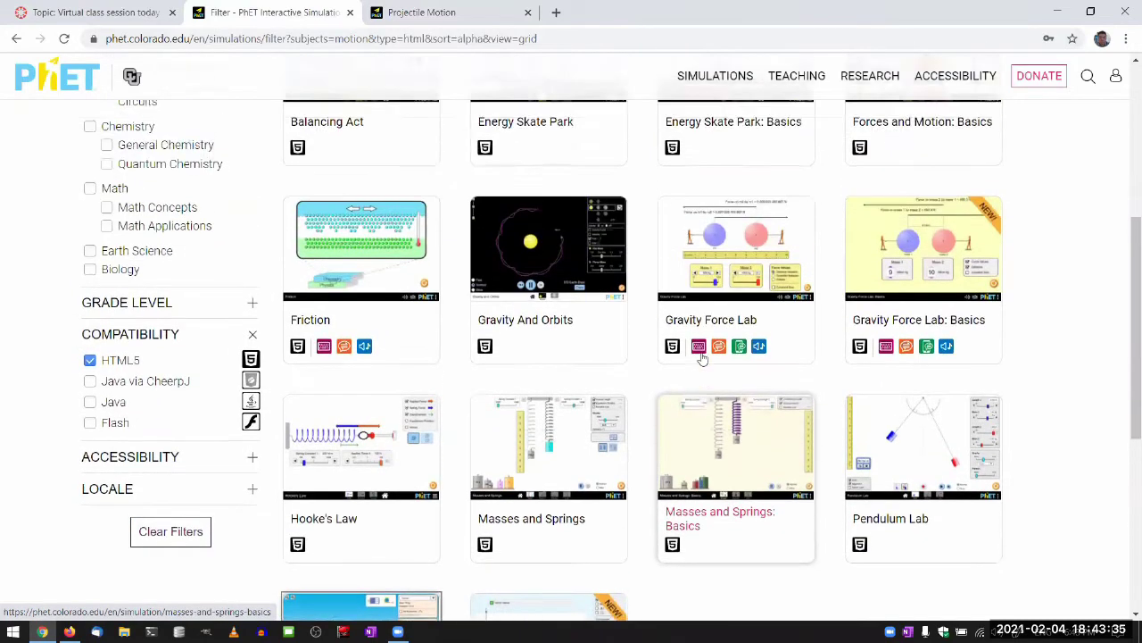
scroll(701, 358, "up", 3)
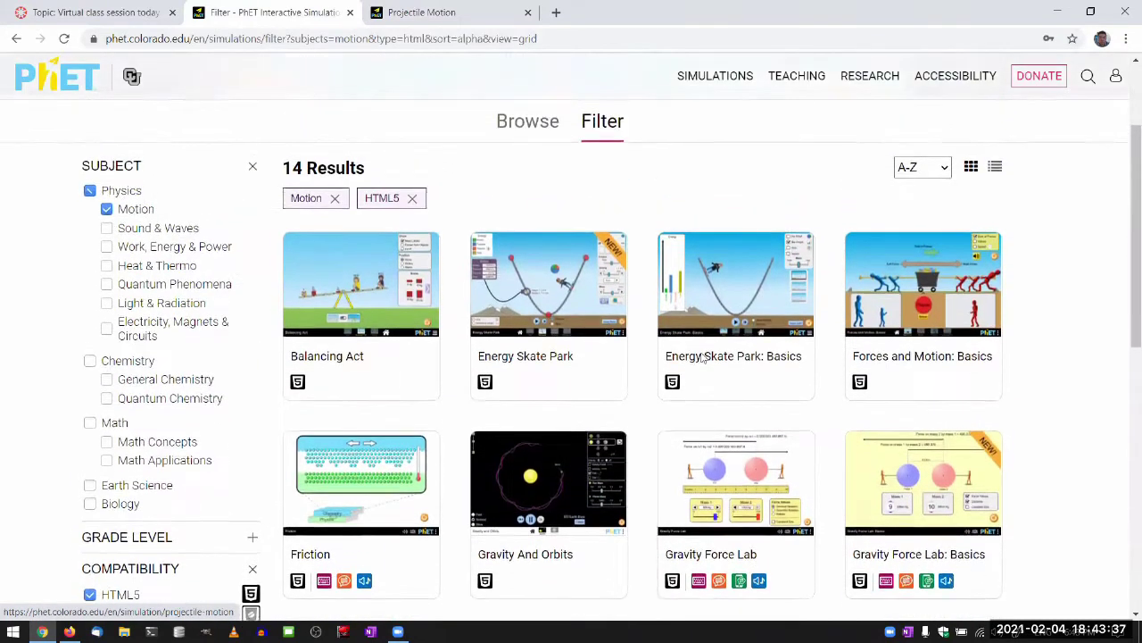
scroll(702, 357, "down", 1)
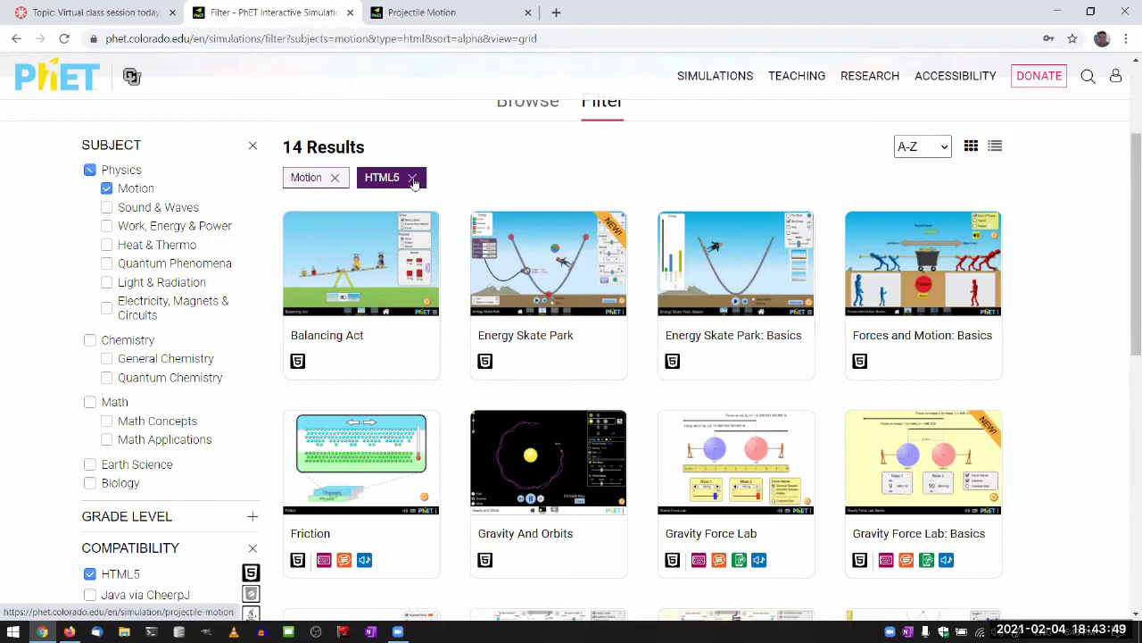
Remove the HTML5 filter so all 32 Motion sims, including Flash and Java, appear
left_click(412, 178)
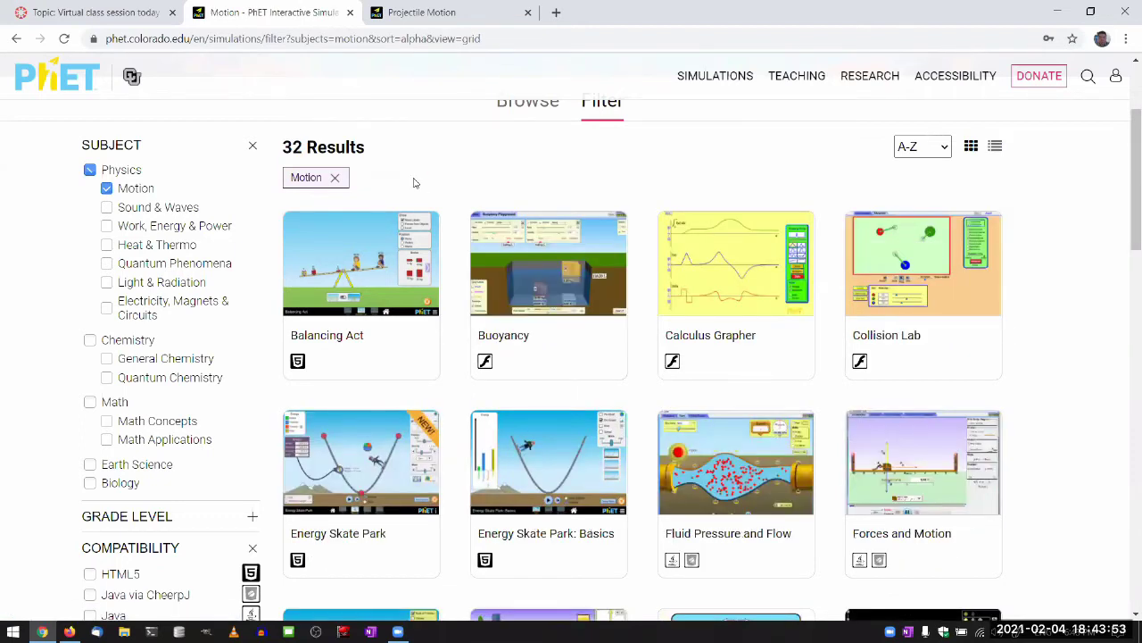
scroll(414, 183, "down", 1)
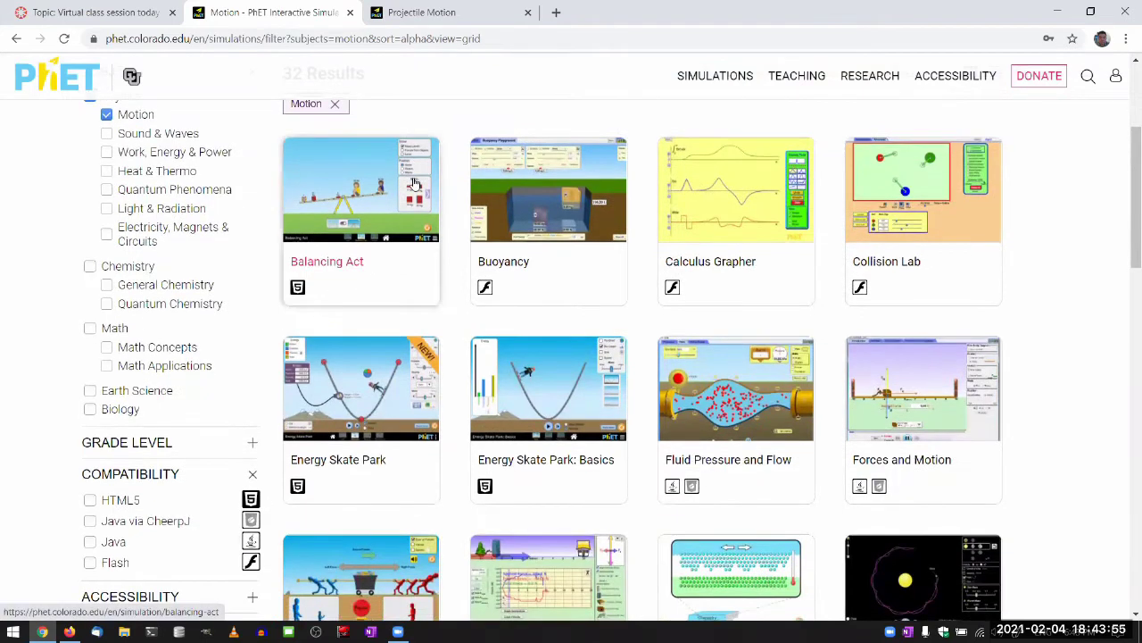
scroll(414, 183, "down", 1)
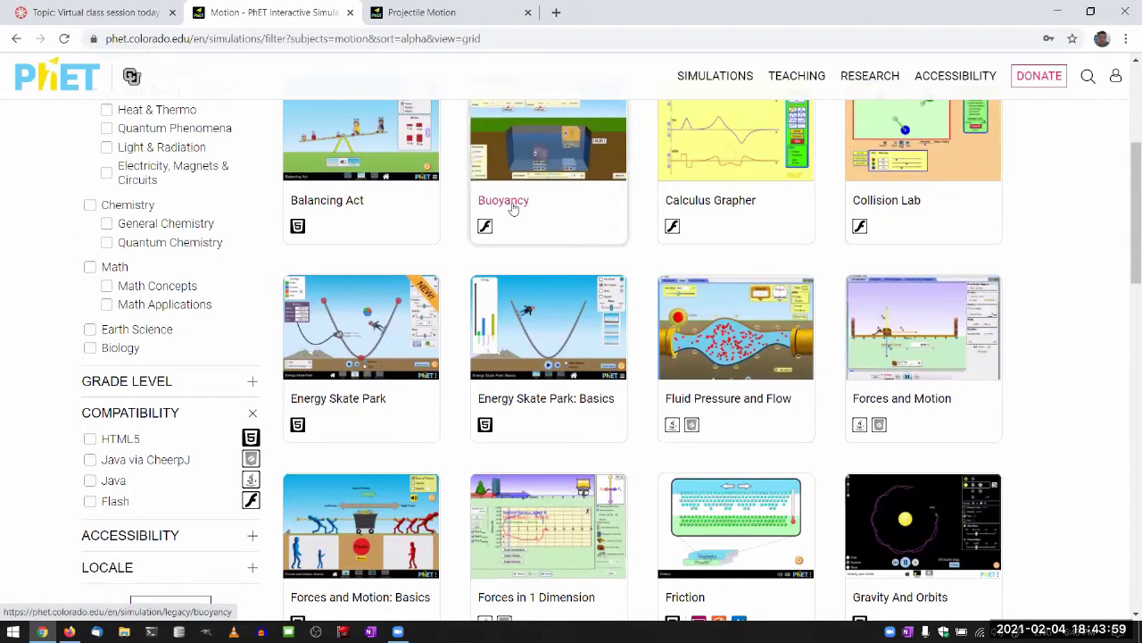
mouse_move(485, 226)
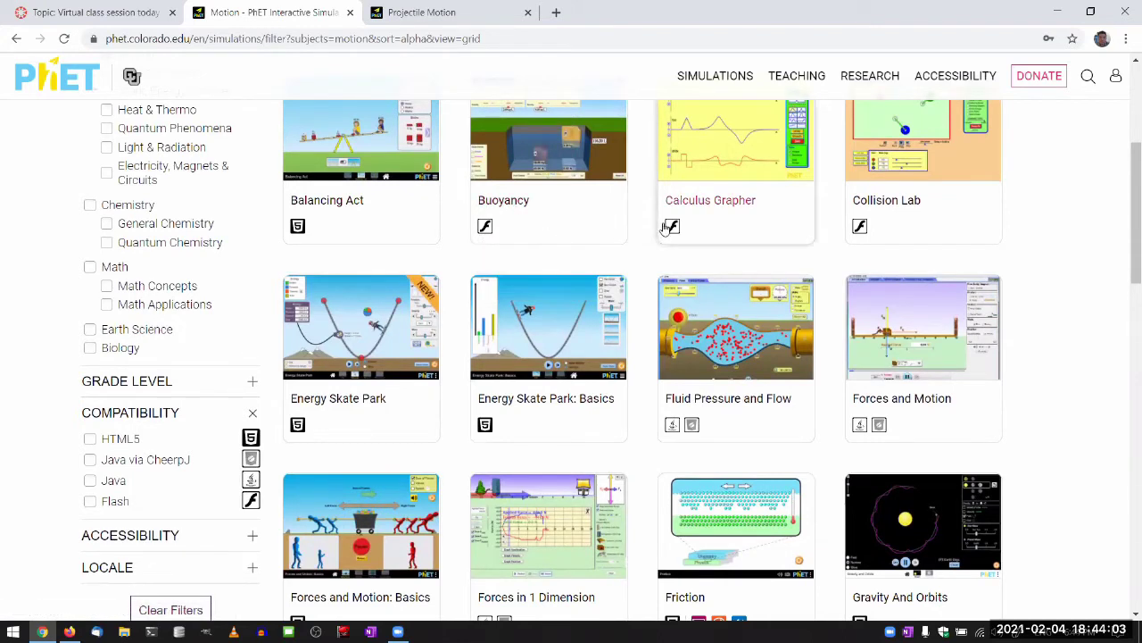
mouse_move(860, 227)
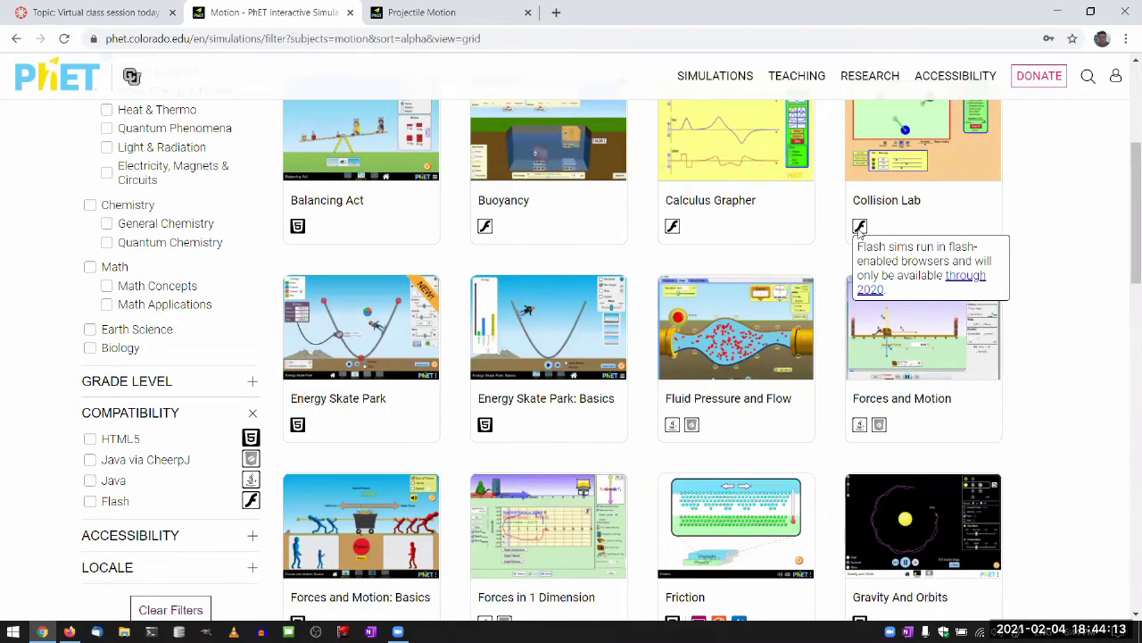
Scroll the Motion results down to the Motion in 2D card
scroll(860, 230, "up", 1)
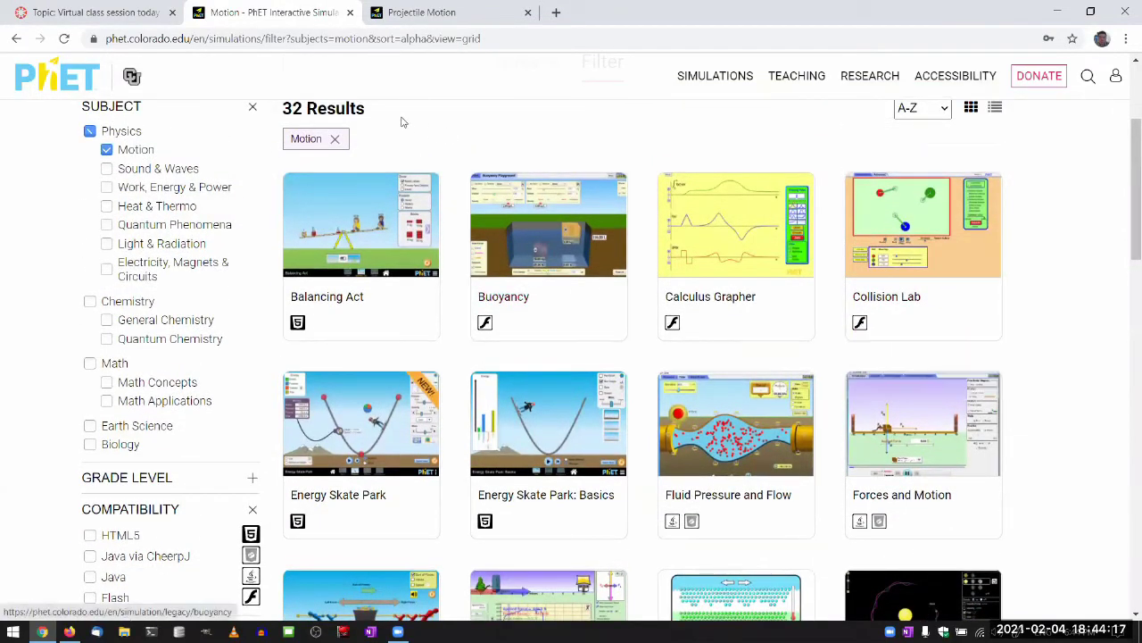
scroll(448, 172, "down", 3)
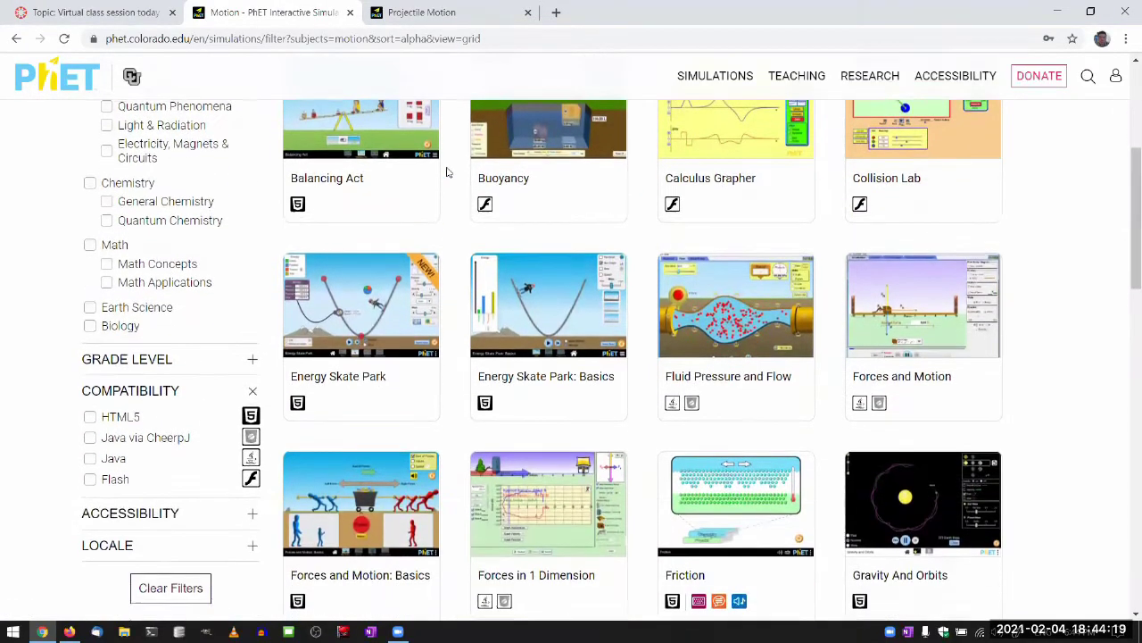
scroll(448, 173, "down", 4)
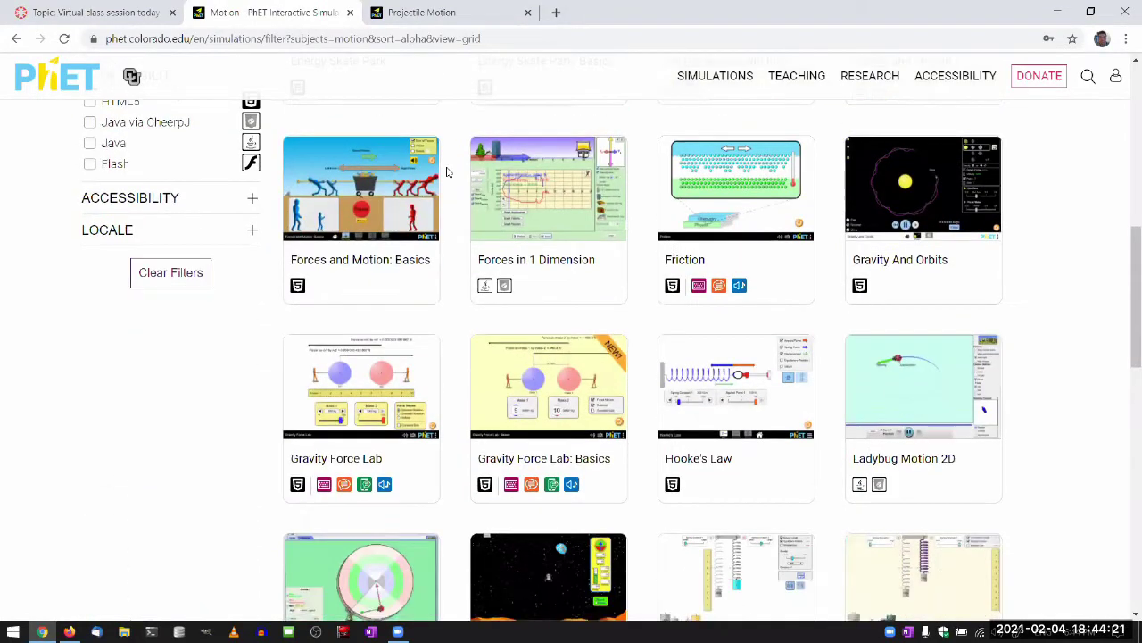
scroll(448, 172, "down", 4)
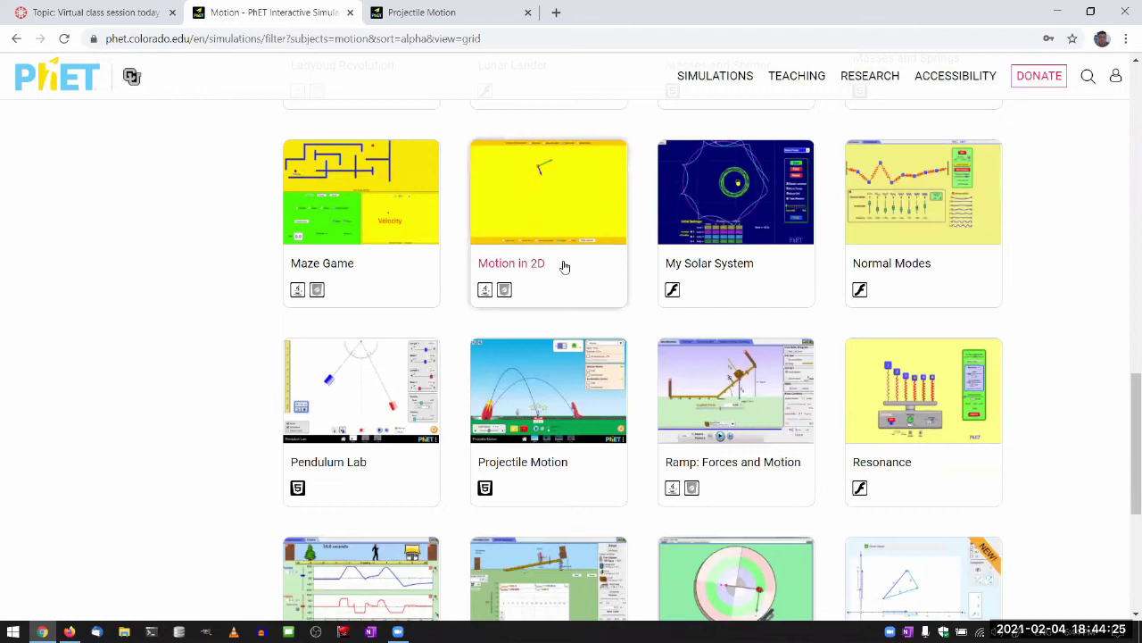
mouse_move(485, 290)
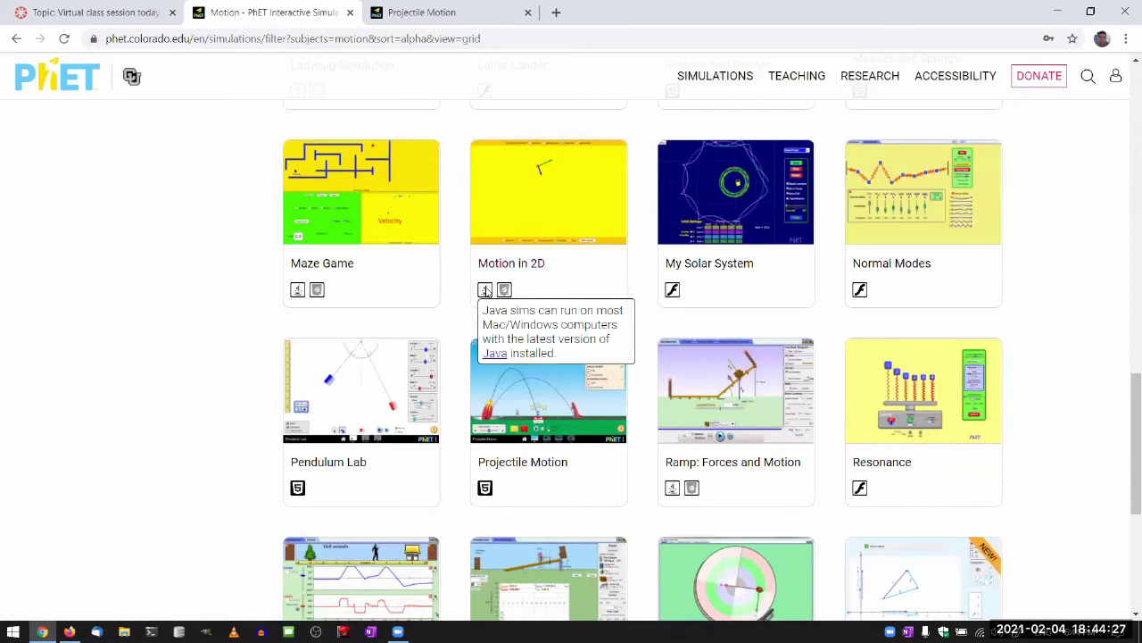
Open the Motion in 2D page and highlight 'iPads' in its compatibility note
left_click(508, 227)
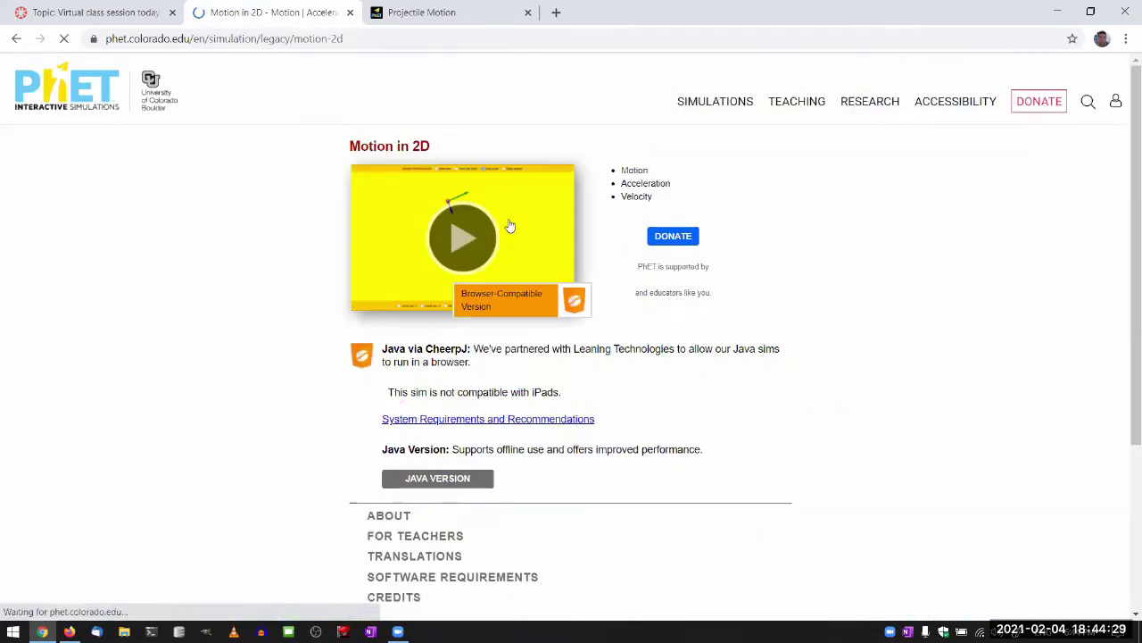
scroll(543, 553, "down", 2)
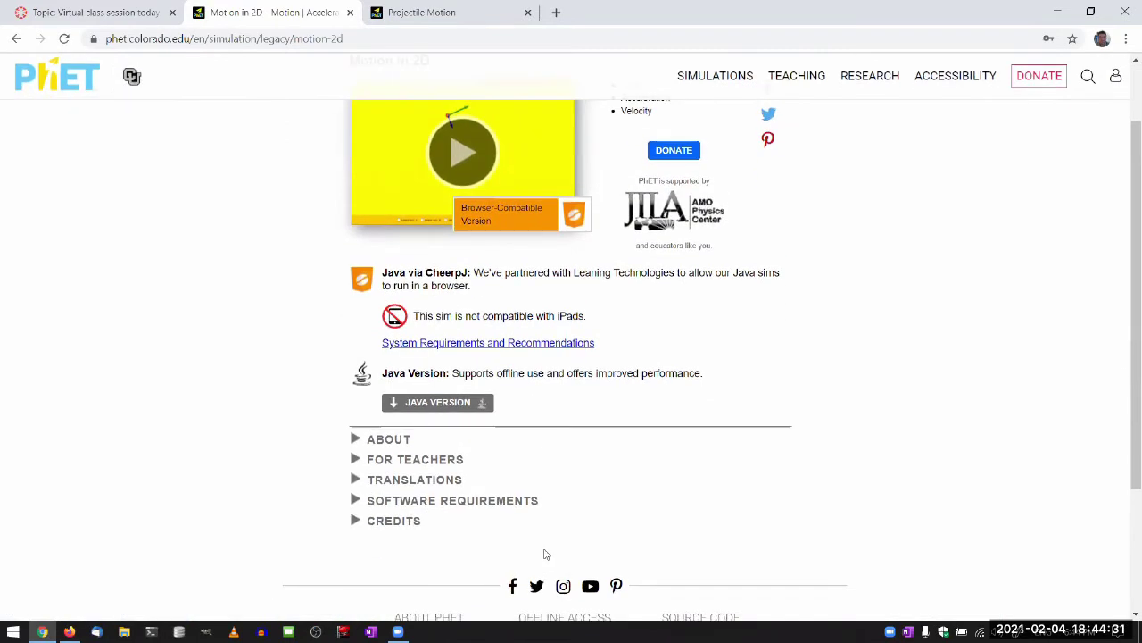
scroll(547, 555, "up", 1)
scroll(547, 555, "up", 1)
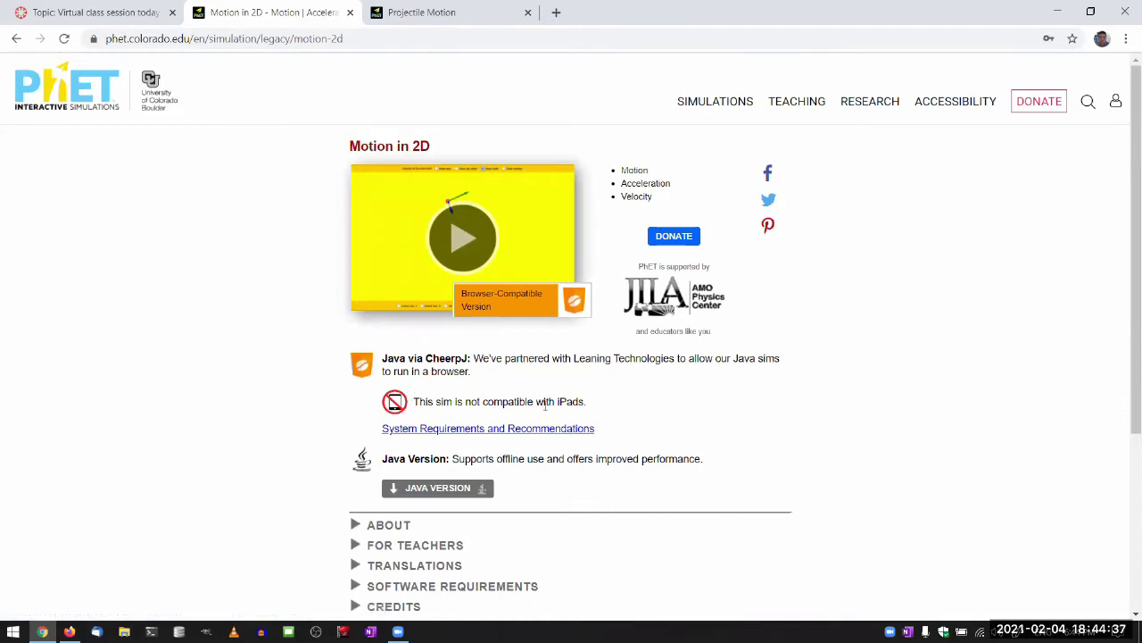
double_click(571, 401)
Run Motion in 2D in the browser with velocity and acceleration vectors under Linear acc. I
left_click(464, 261)
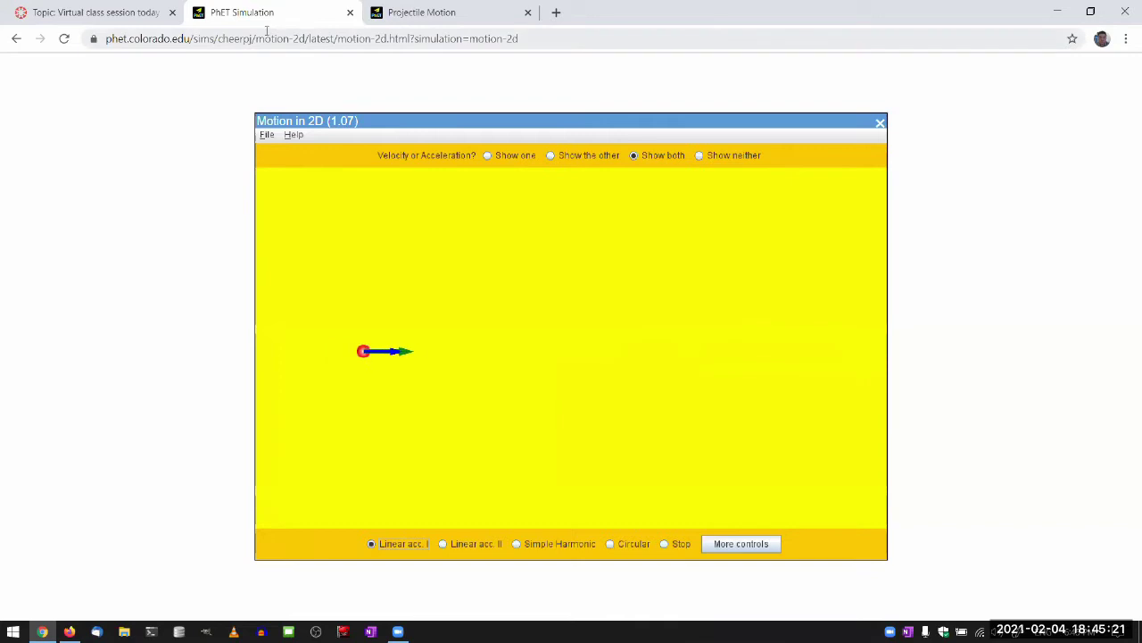
Go back to the PhET home page via history and list Physics HTML5 simulations
right_click(16, 38)
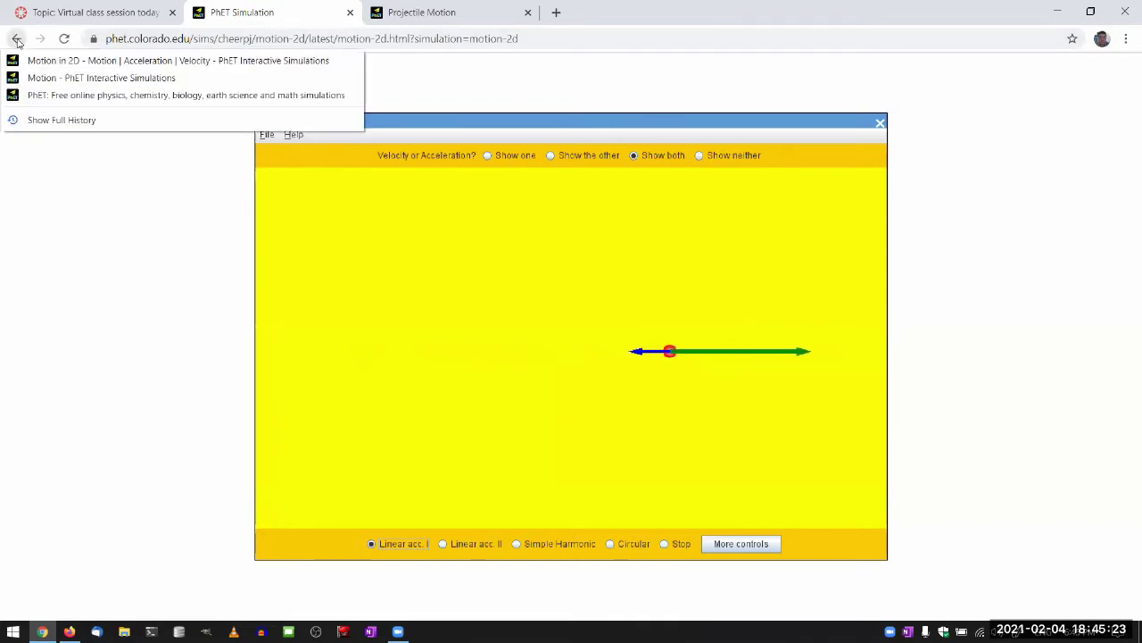
left_click(59, 96)
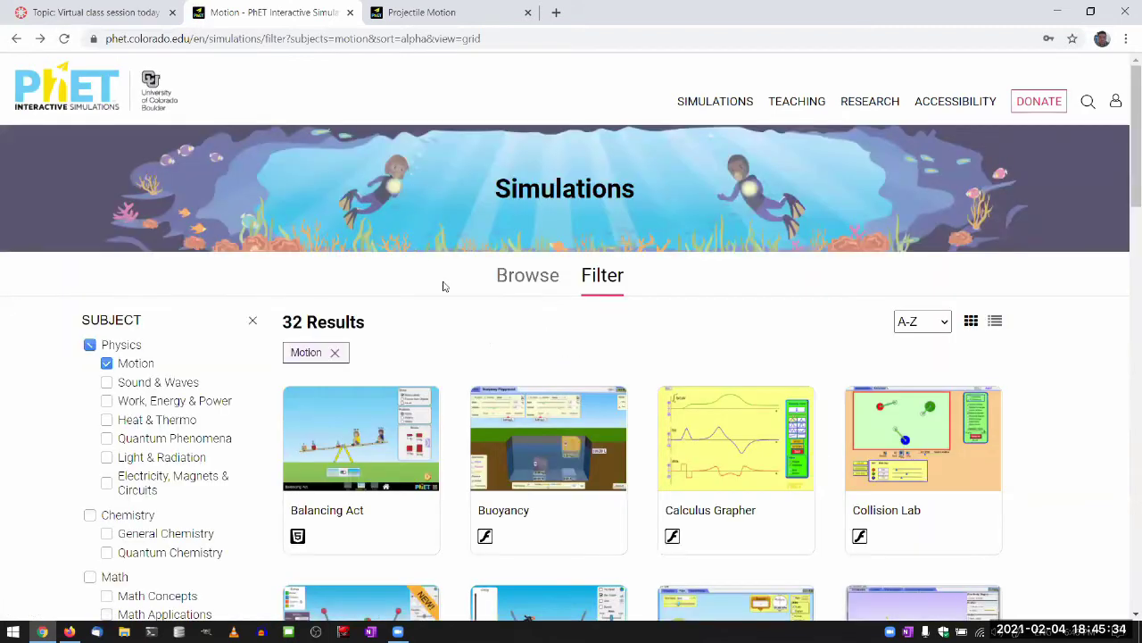
mouse_move(727, 101)
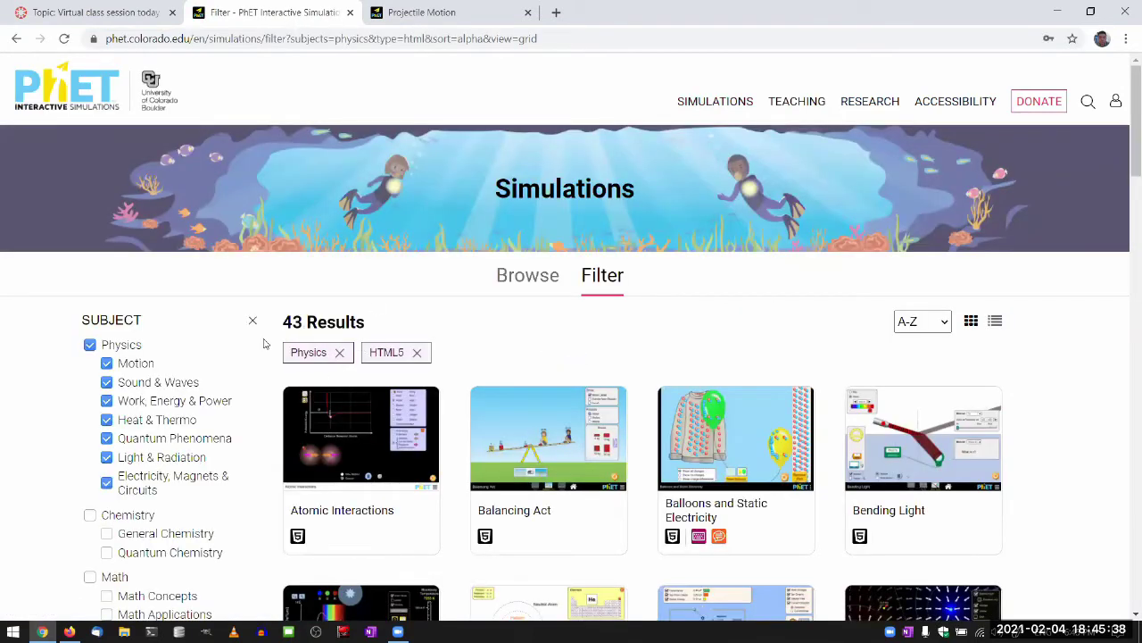
Filter the catalogue to Motion and drop HTML5 to show all 32 results
left_click(89, 345)
left_click(106, 365)
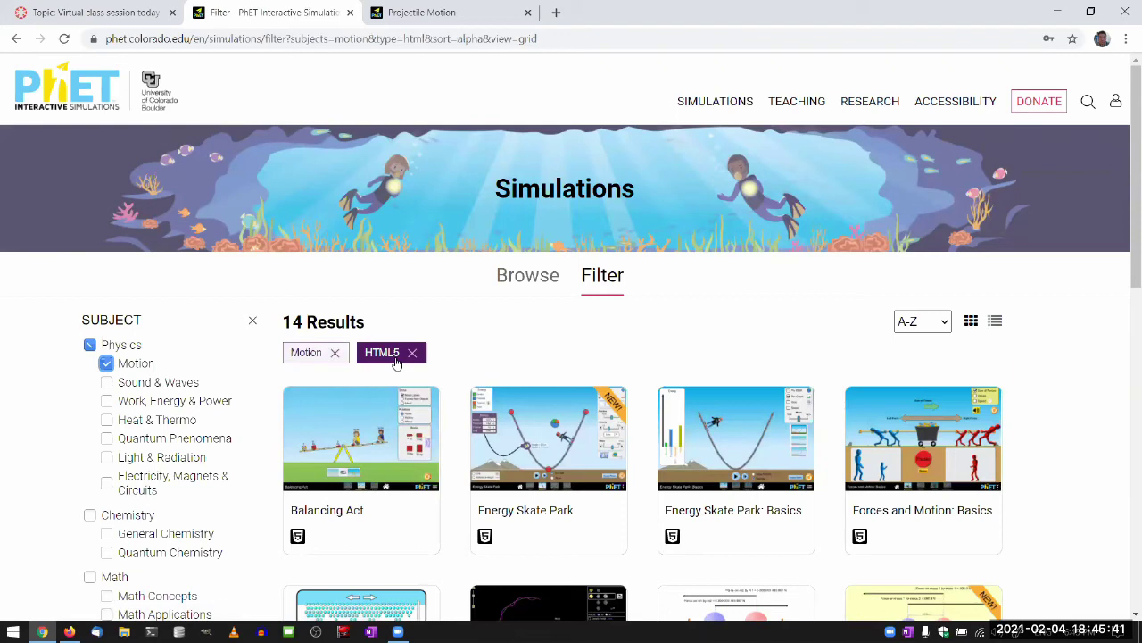
scroll(412, 354, "down", 2)
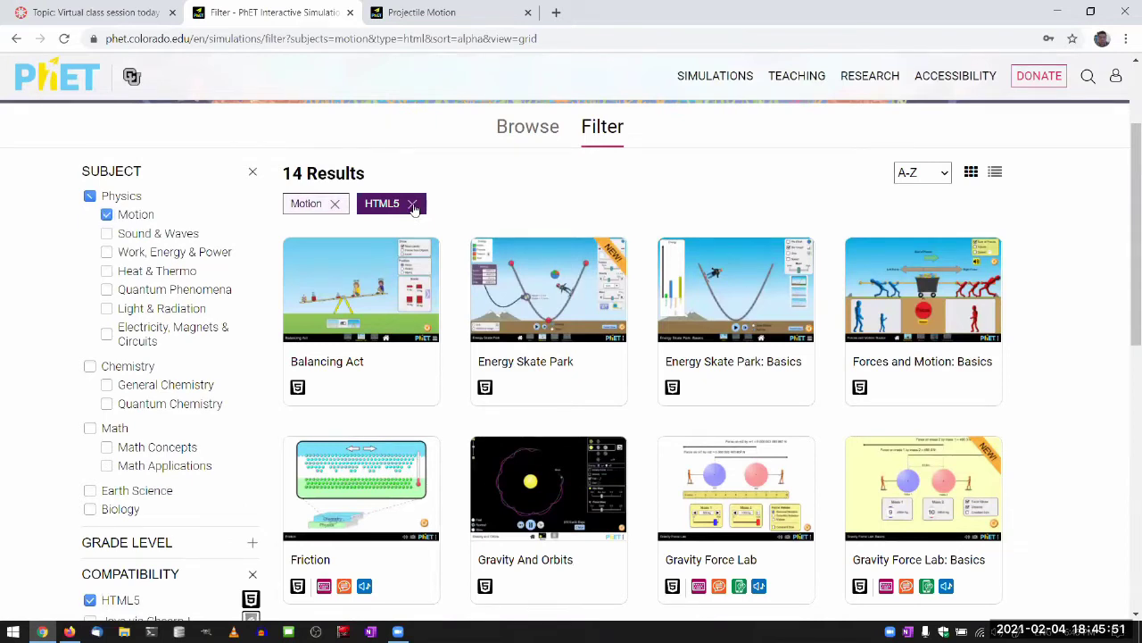
left_click(413, 205)
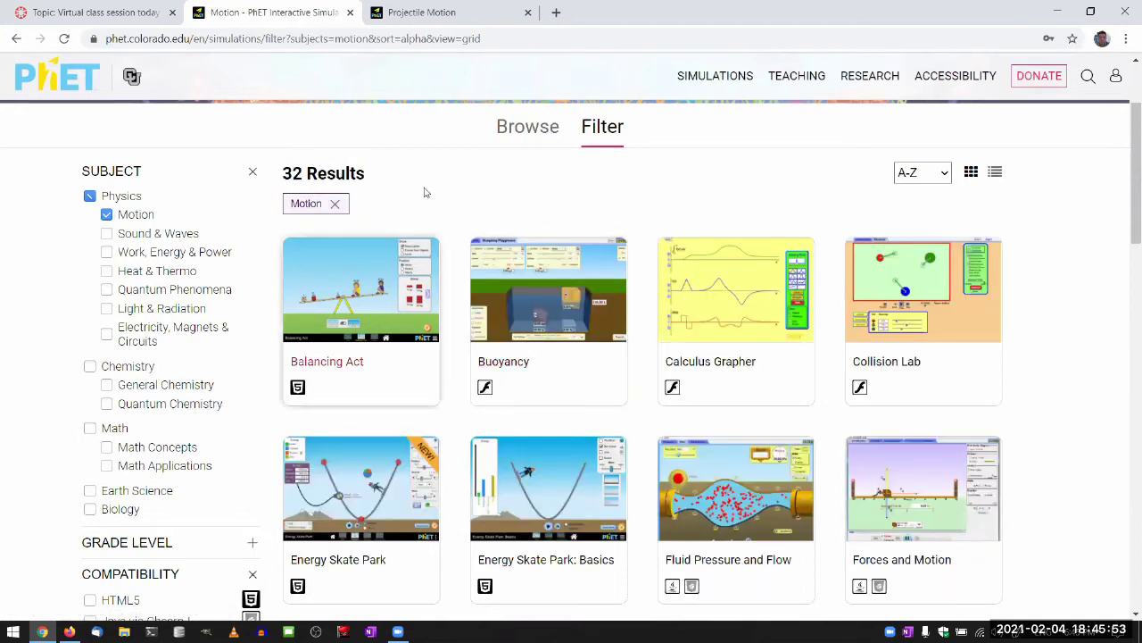
Open the Motion in 2D simulation page from the results
scroll(456, 290, "down", 10)
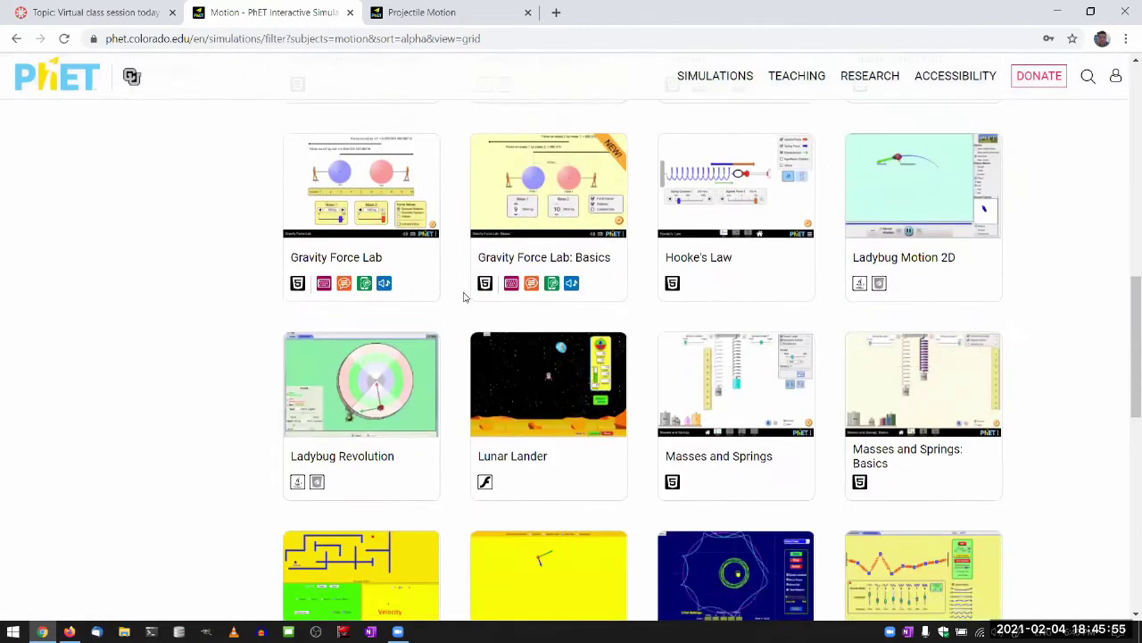
left_click(567, 395)
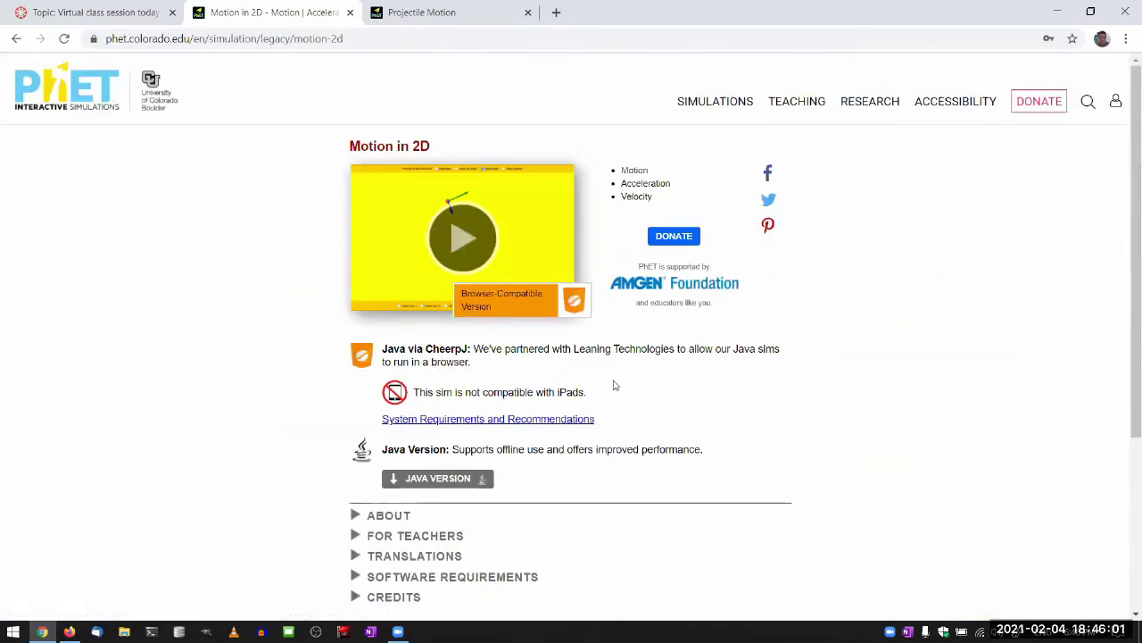
scroll(613, 384, "down", 1)
scroll(613, 385, "down", 1)
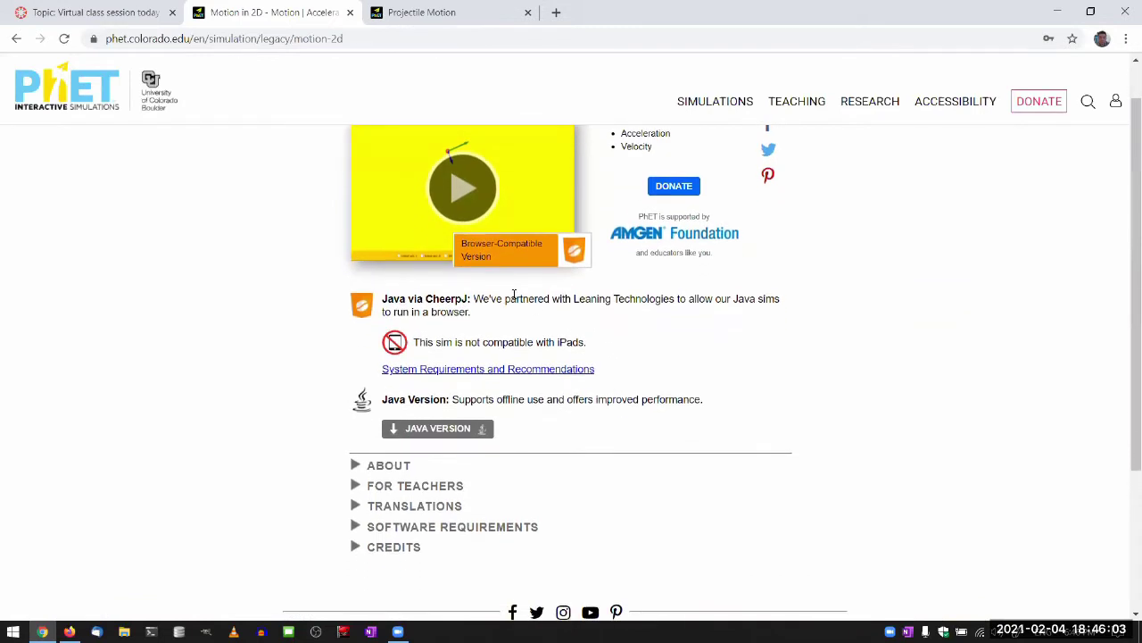
Lower the Projectile Motion cannon to 3 m and fire pumpkins at 65° and 20°
left_click(432, 11)
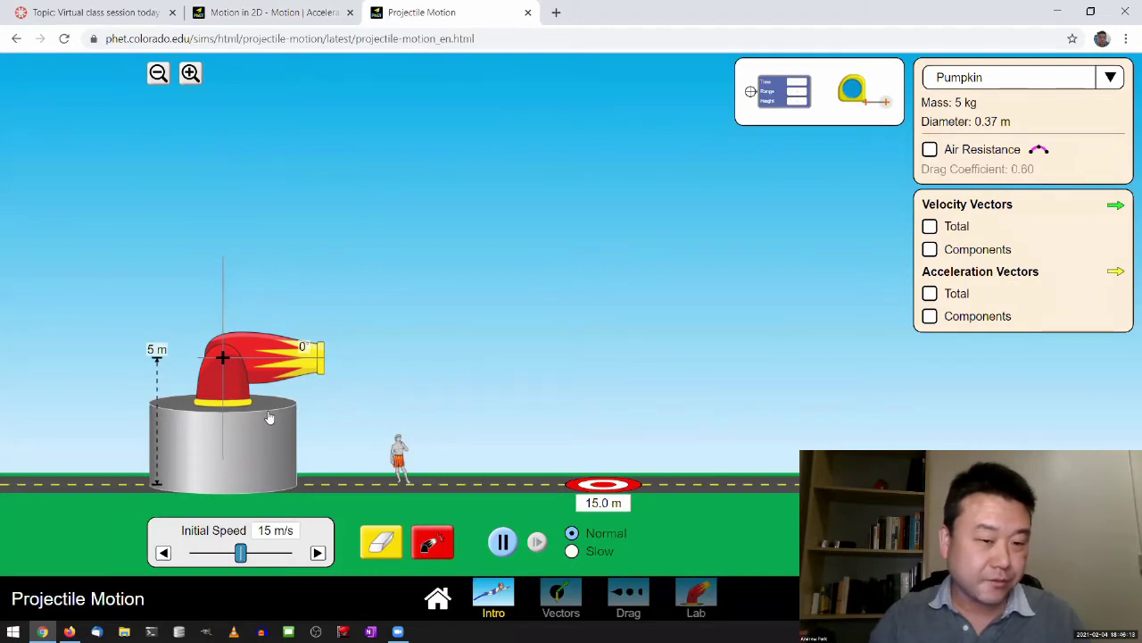
left_click_drag(271, 415, 268, 459)
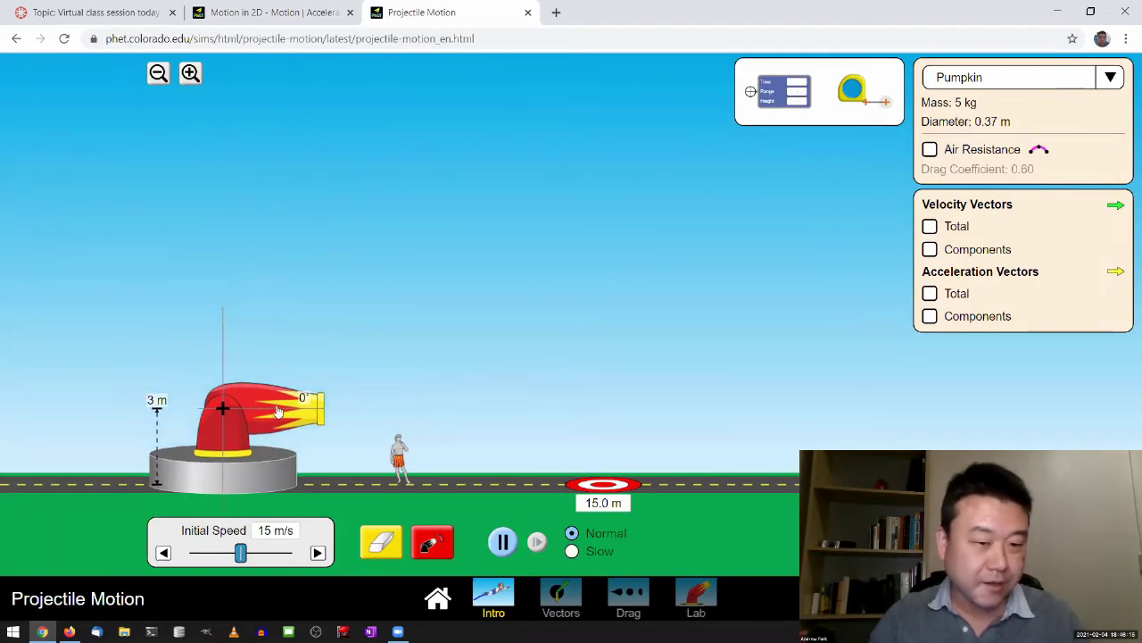
left_click_drag(280, 409, 254, 316)
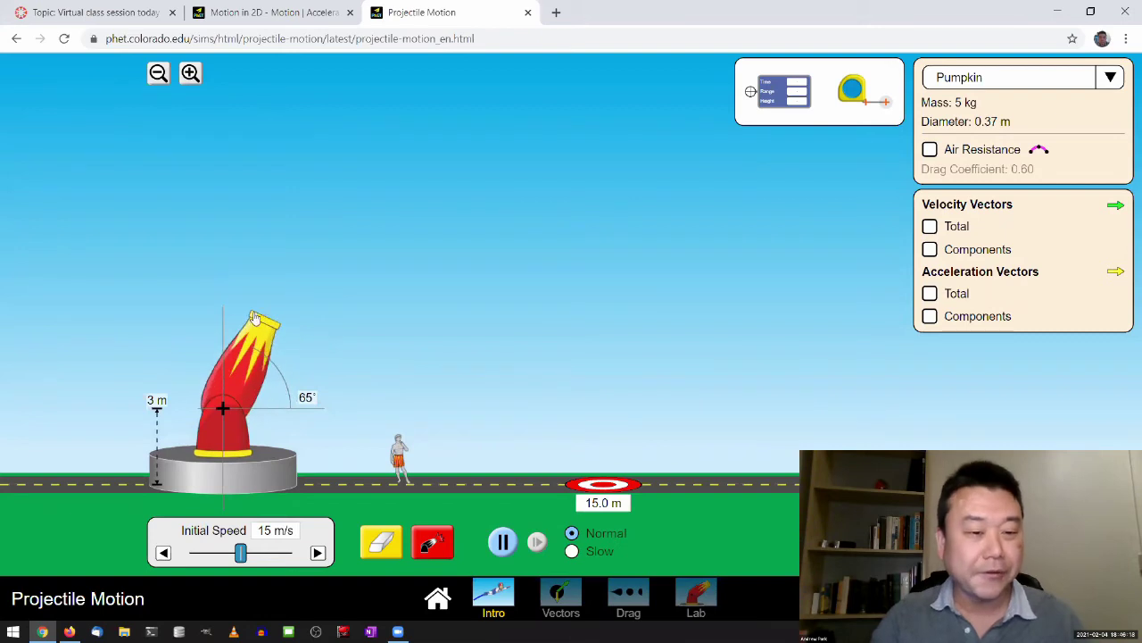
left_click(429, 554)
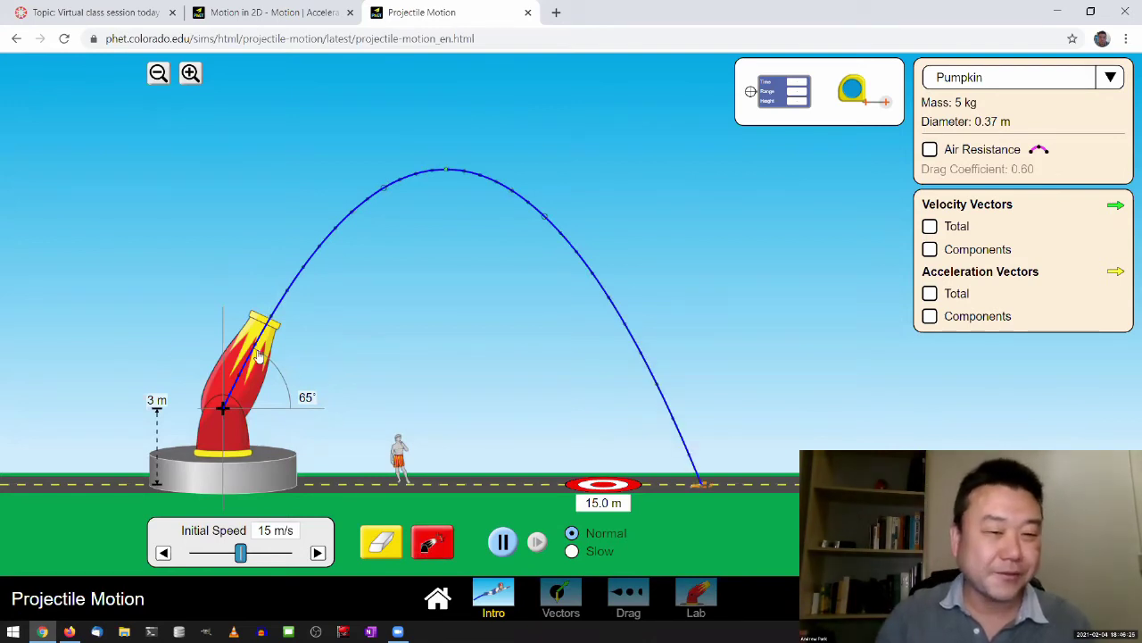
left_click_drag(258, 355, 290, 395)
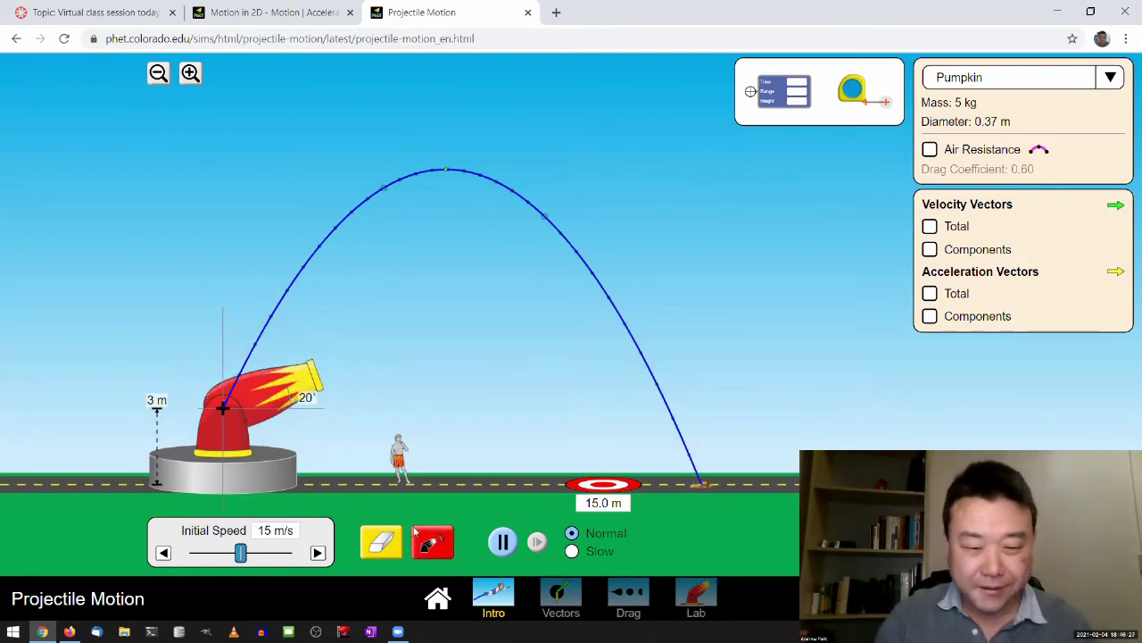
left_click(427, 549)
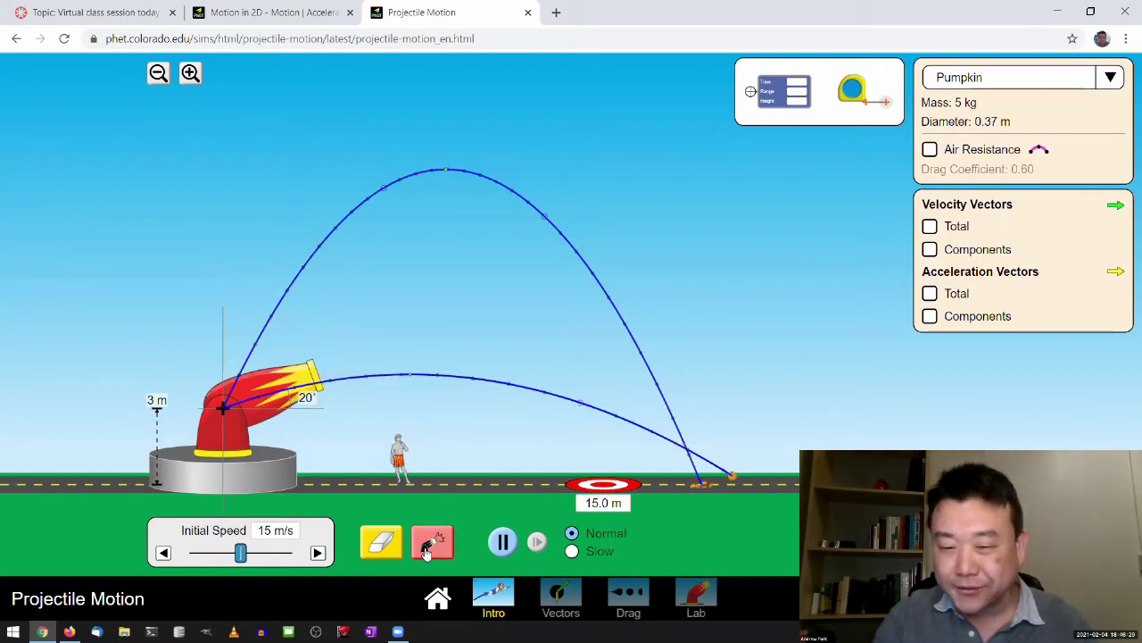
Fire pumpkins at 10° and 0°, then erase all trajectories
left_click_drag(301, 394, 306, 405)
left_click(433, 545)
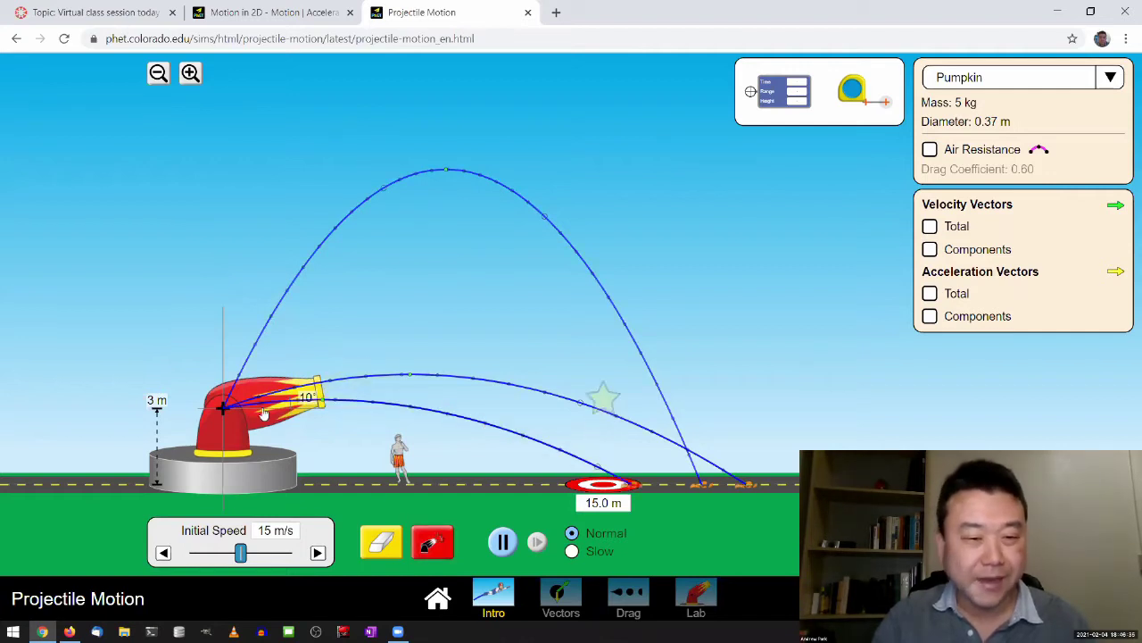
left_click_drag(306, 399, 310, 413)
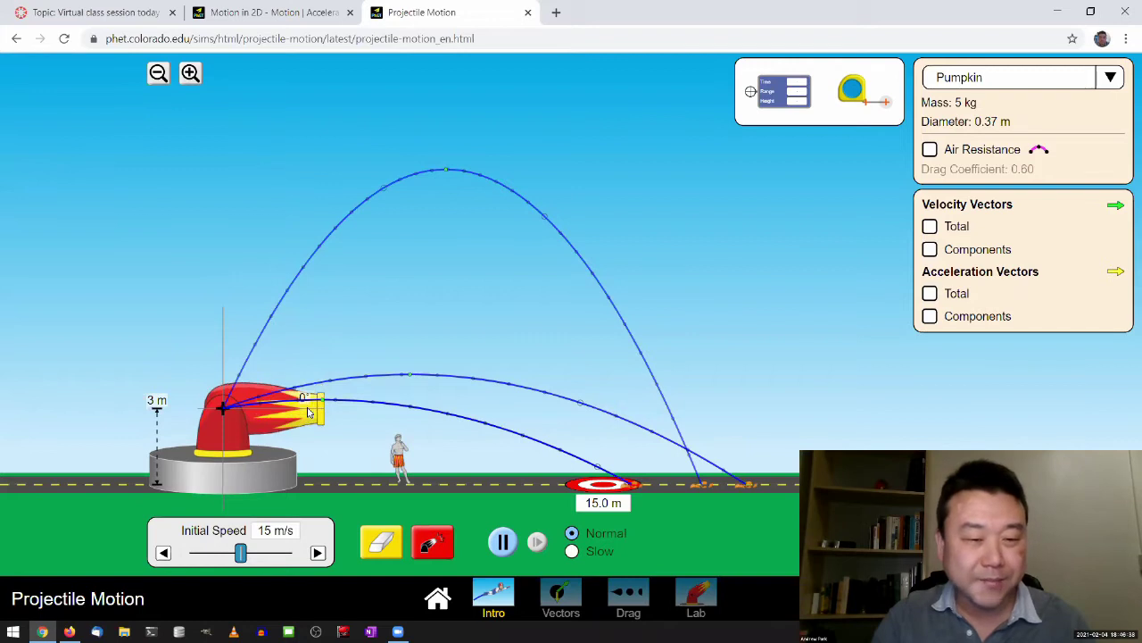
left_click(441, 556)
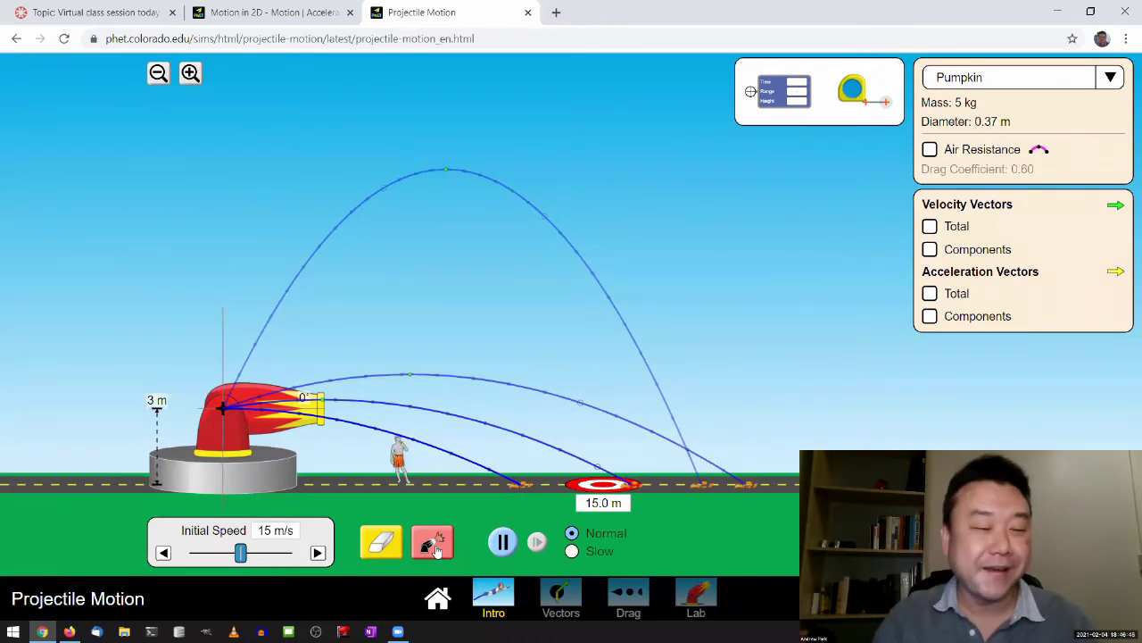
left_click(376, 548)
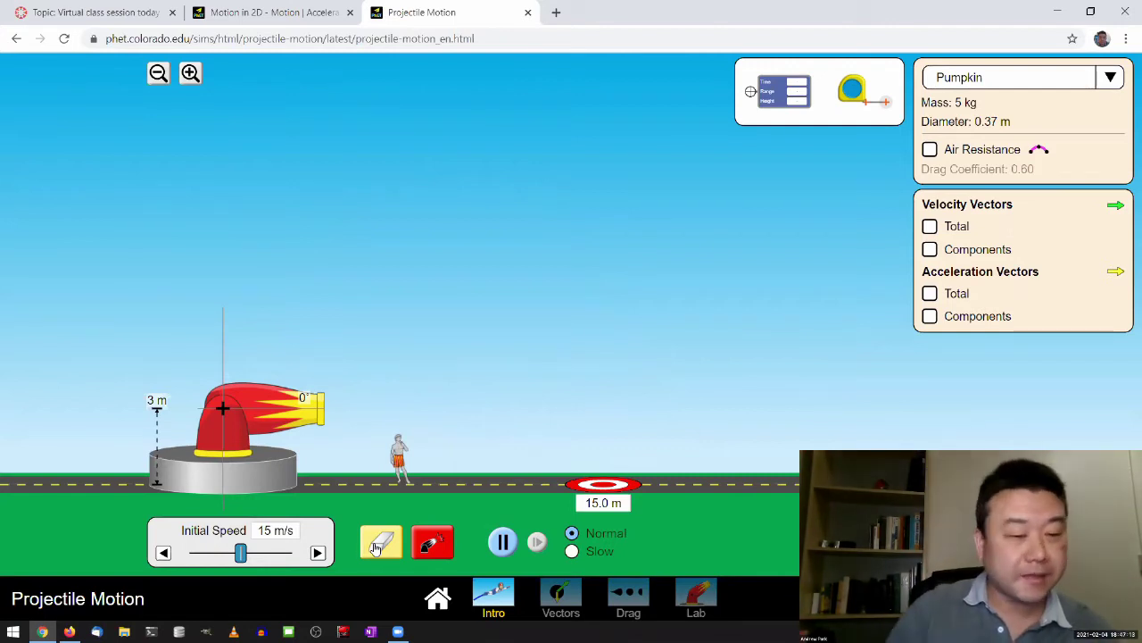
Lower the cannon to 0 m and fire pumpkins at 35° and at 75°
left_click_drag(221, 434, 222, 519)
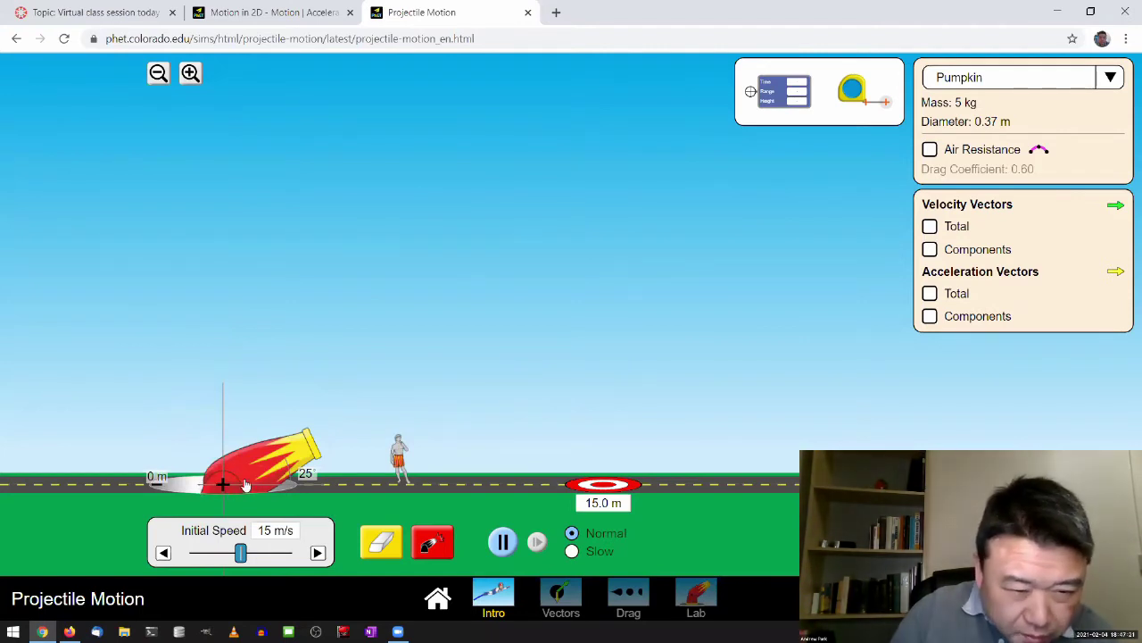
mouse_move(284, 466)
left_mouse_down()
mouse_move(258, 435)
mouse_move(293, 451)
left_mouse_up()
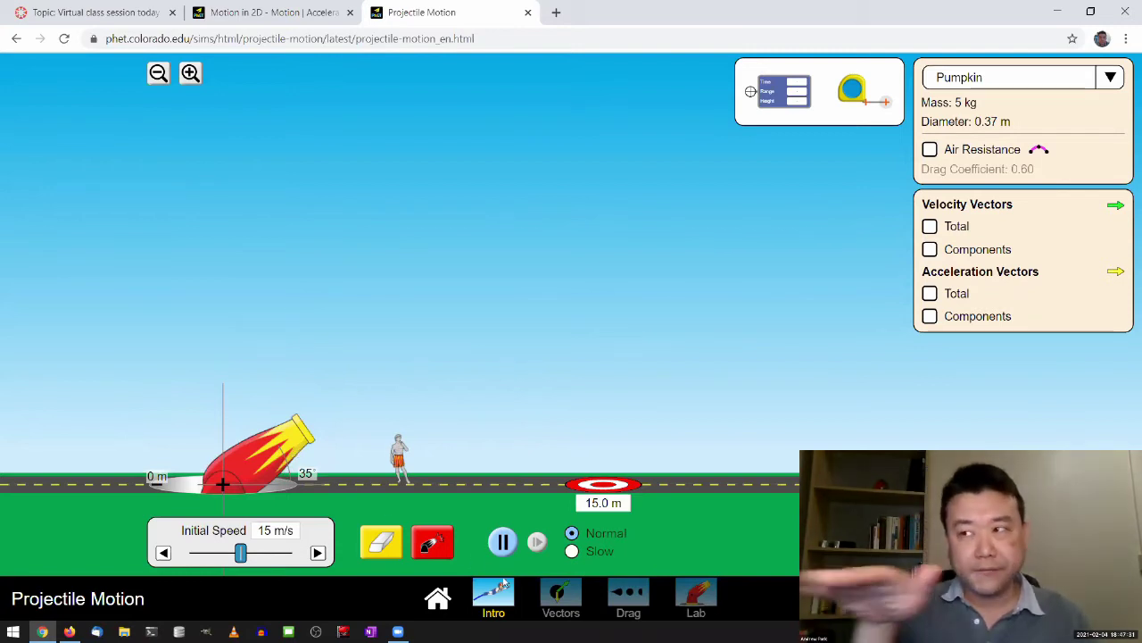
left_click(430, 544)
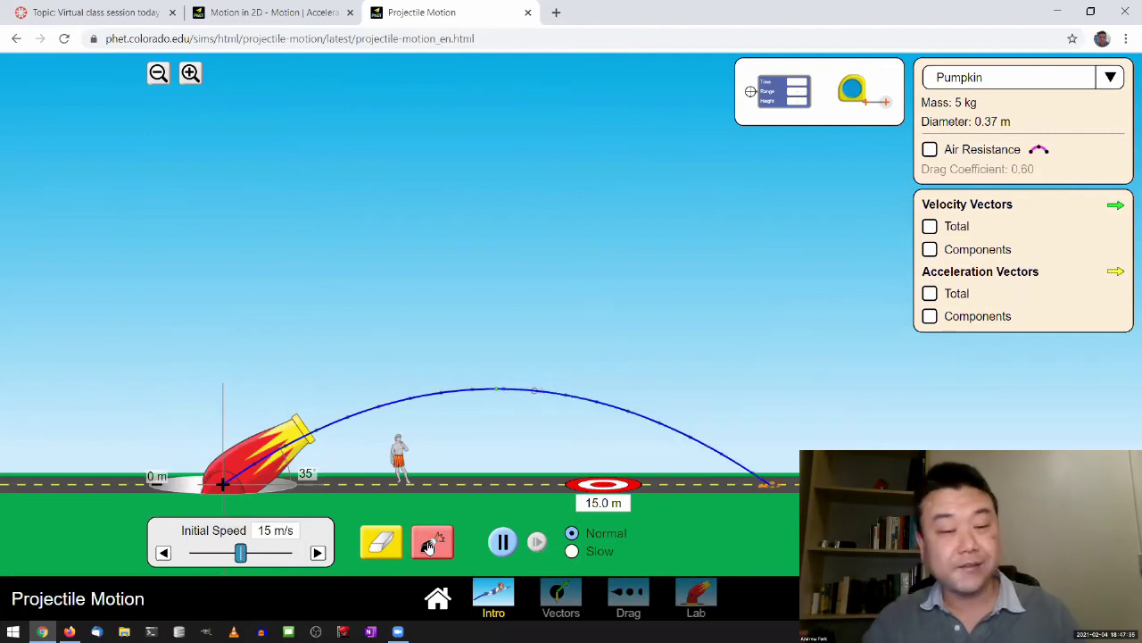
left_click_drag(284, 453, 255, 409)
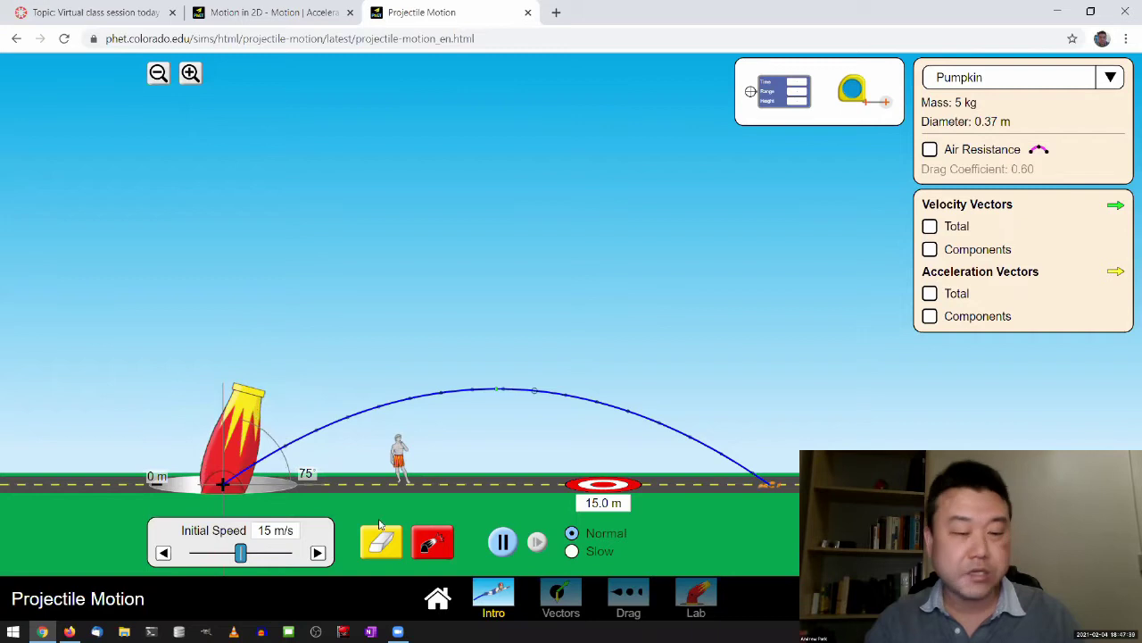
left_click(432, 544)
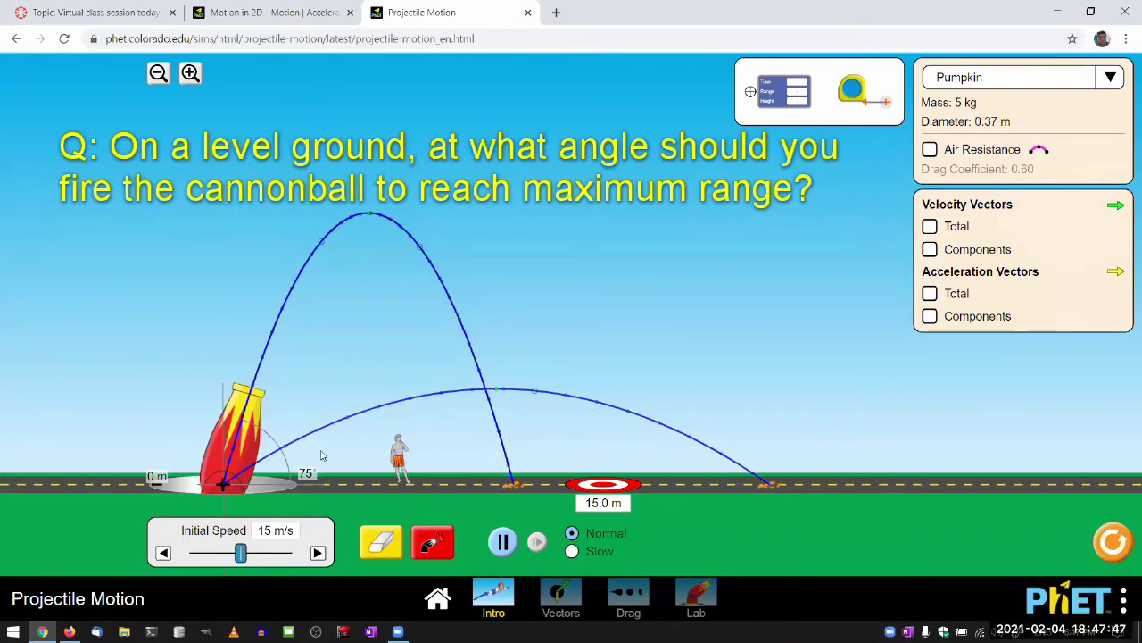
Fire pumpkins at 45°, 50° and 40° from level ground at 15 m/s
left_click_drag(241, 412, 288, 420)
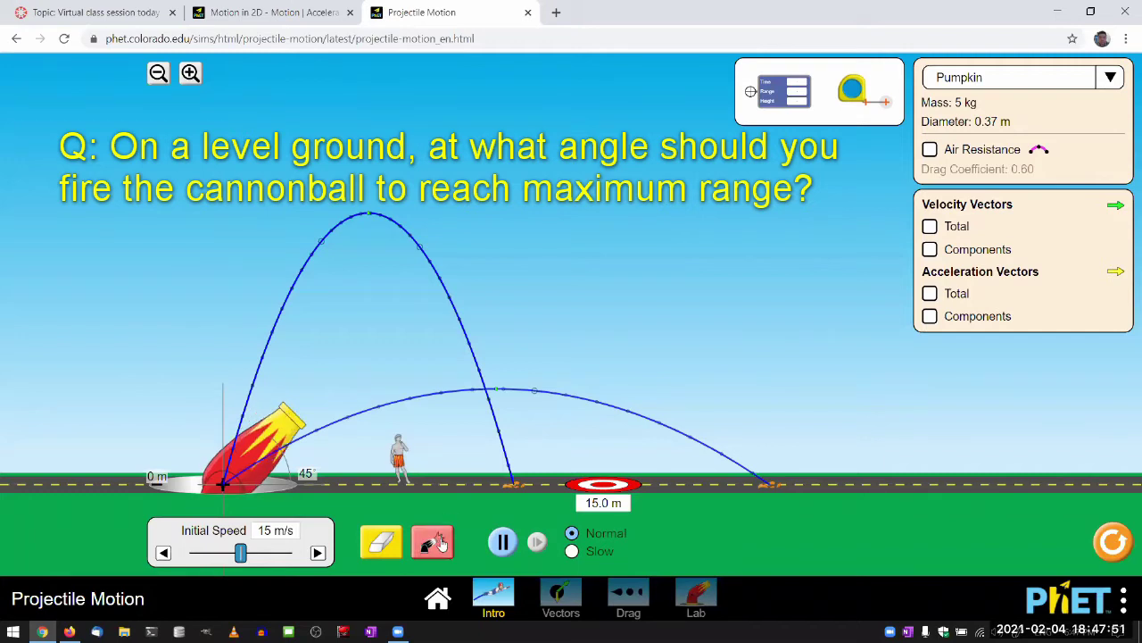
left_click(439, 546)
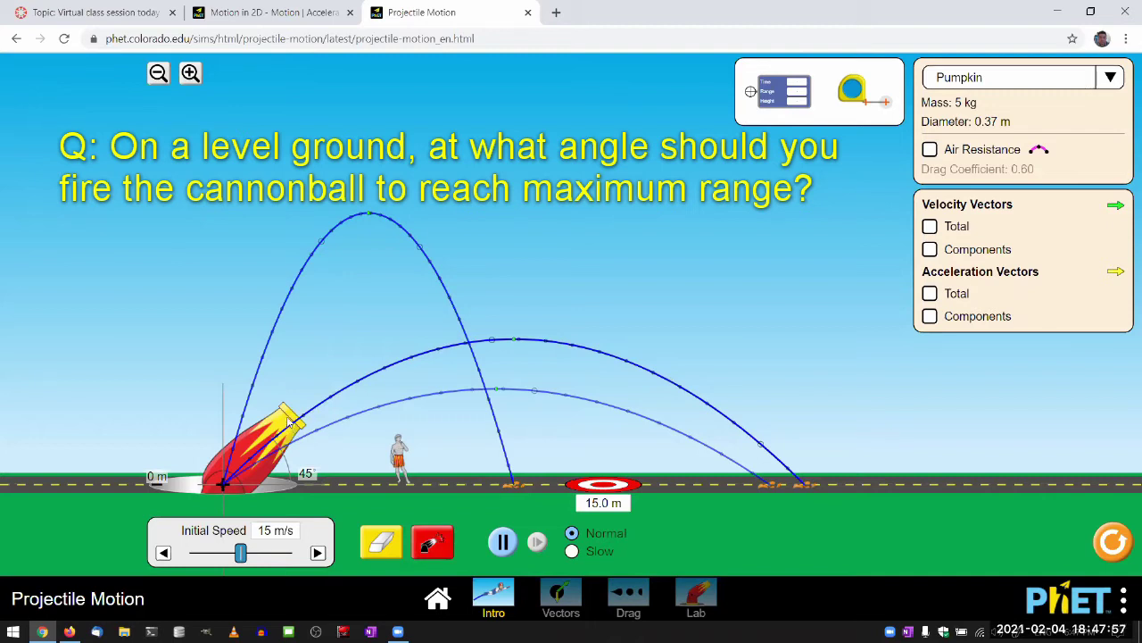
left_click_drag(287, 421, 287, 419)
left_click(432, 543)
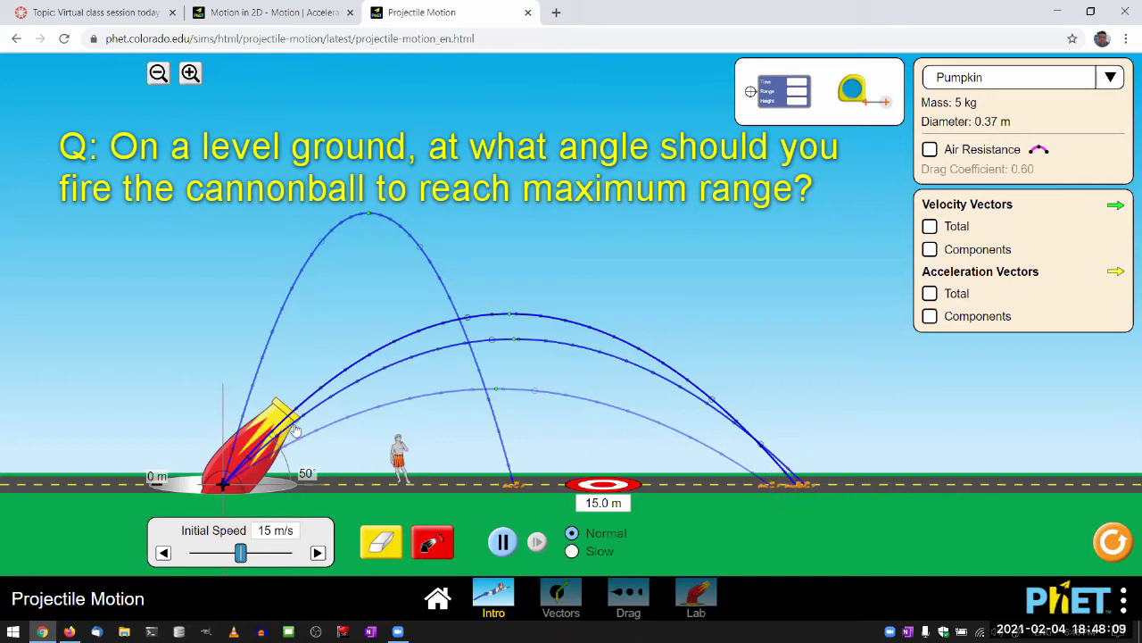
left_click_drag(295, 432, 298, 433)
left_click(435, 541)
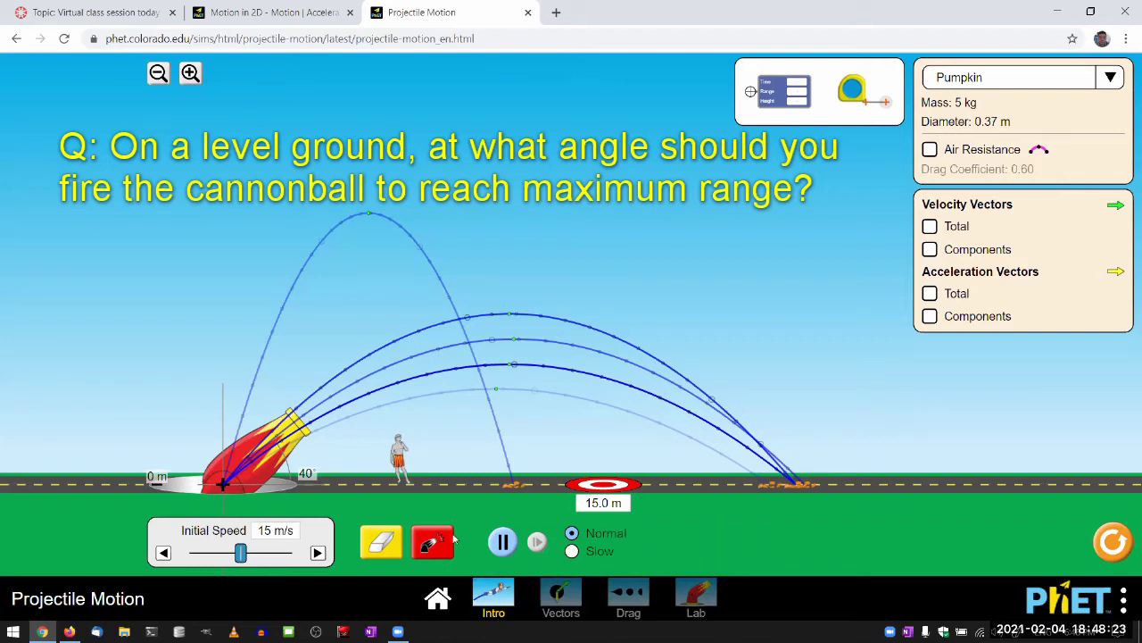
Erase the old trajectories and fire a 45° pumpkin at 20 m/s
left_click(375, 543)
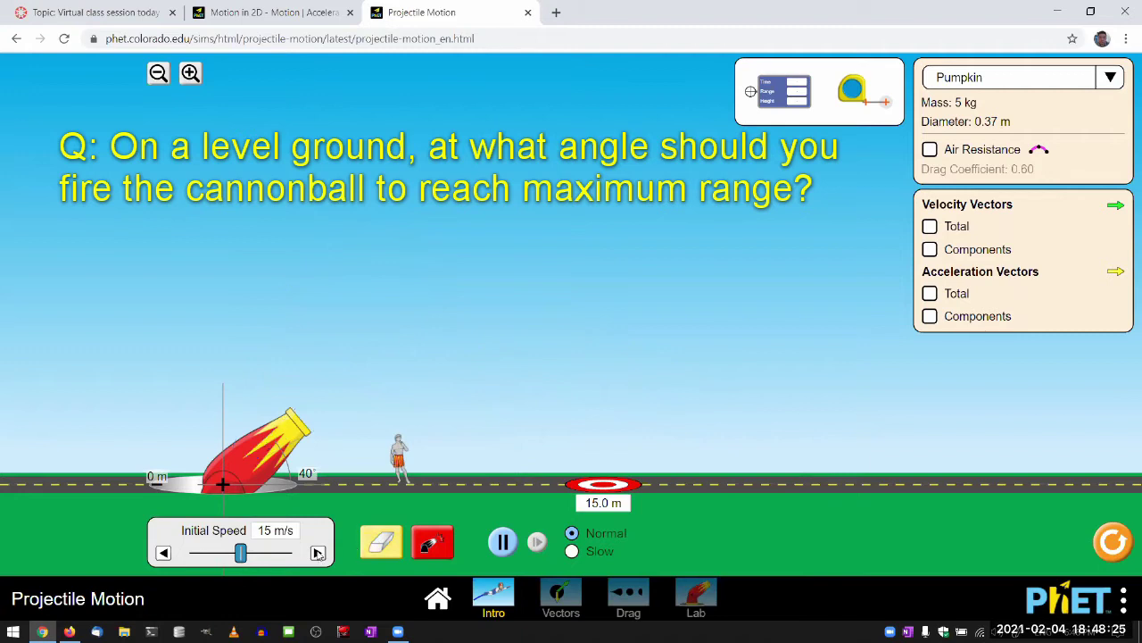
left_click_drag(240, 555, 257, 555)
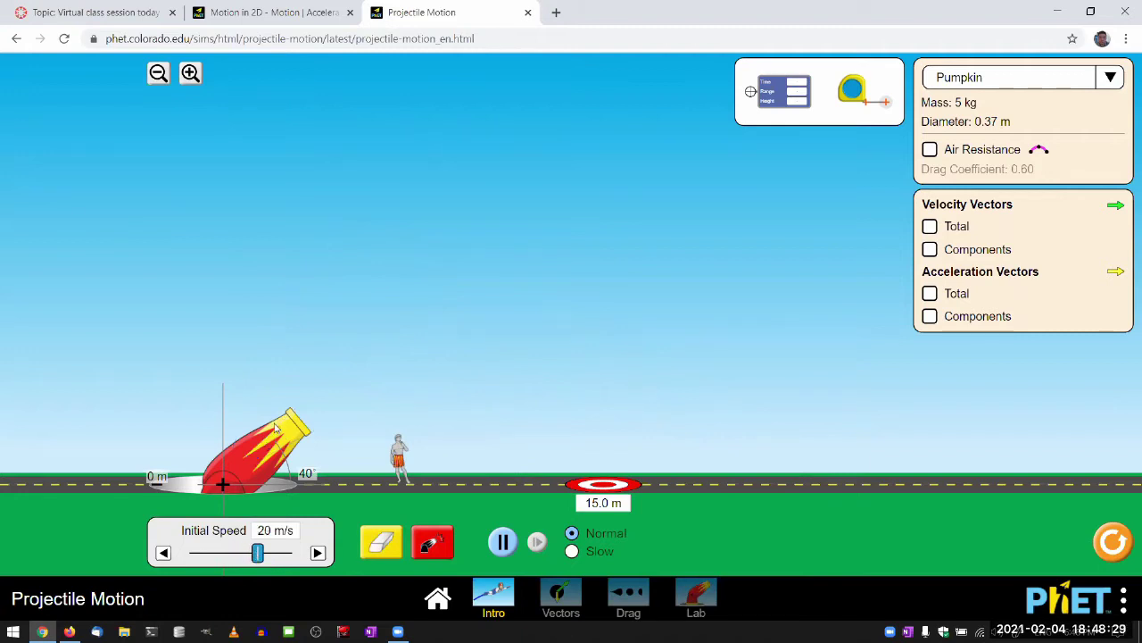
left_click_drag(276, 439, 274, 434)
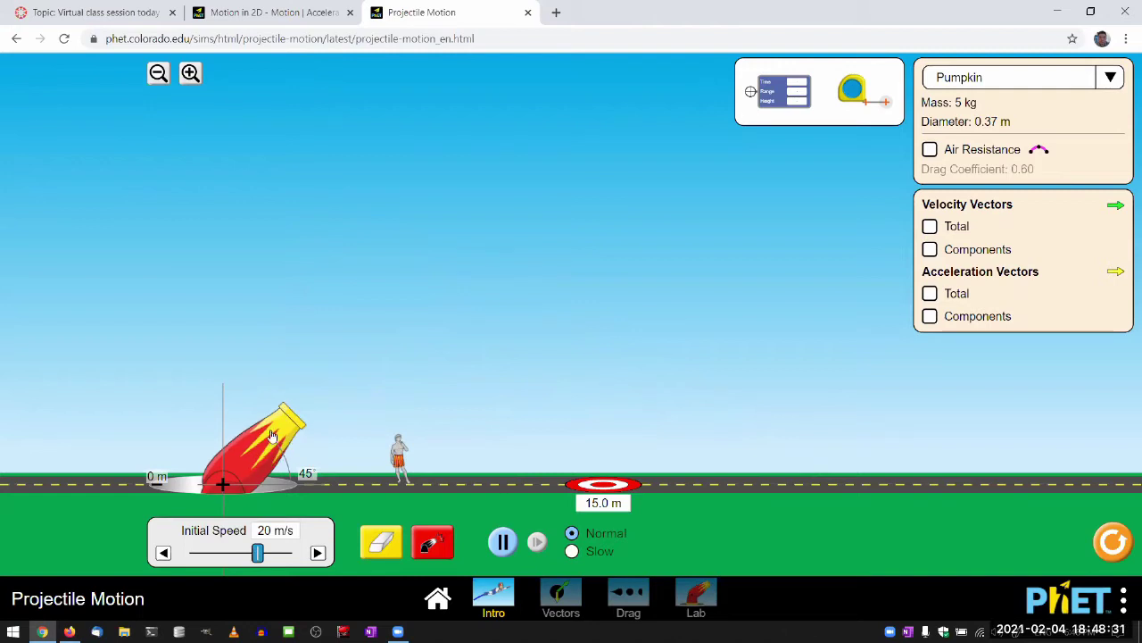
left_click(432, 547)
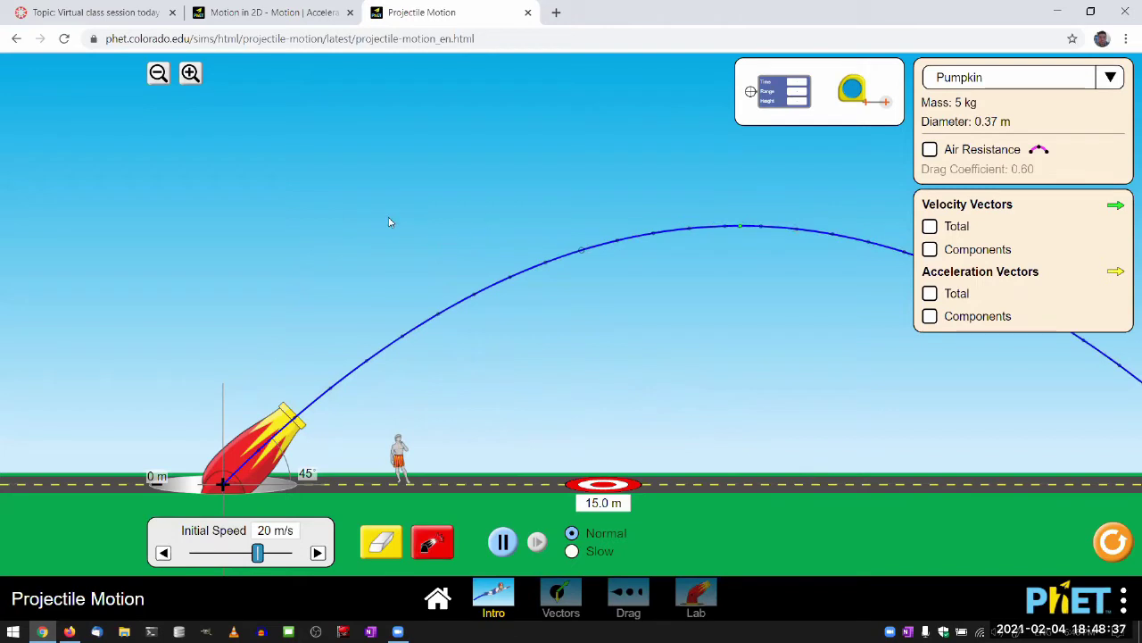
Zoom out, raise the speed to 23 m/s, and fire at 45° and 50°
left_click(161, 73)
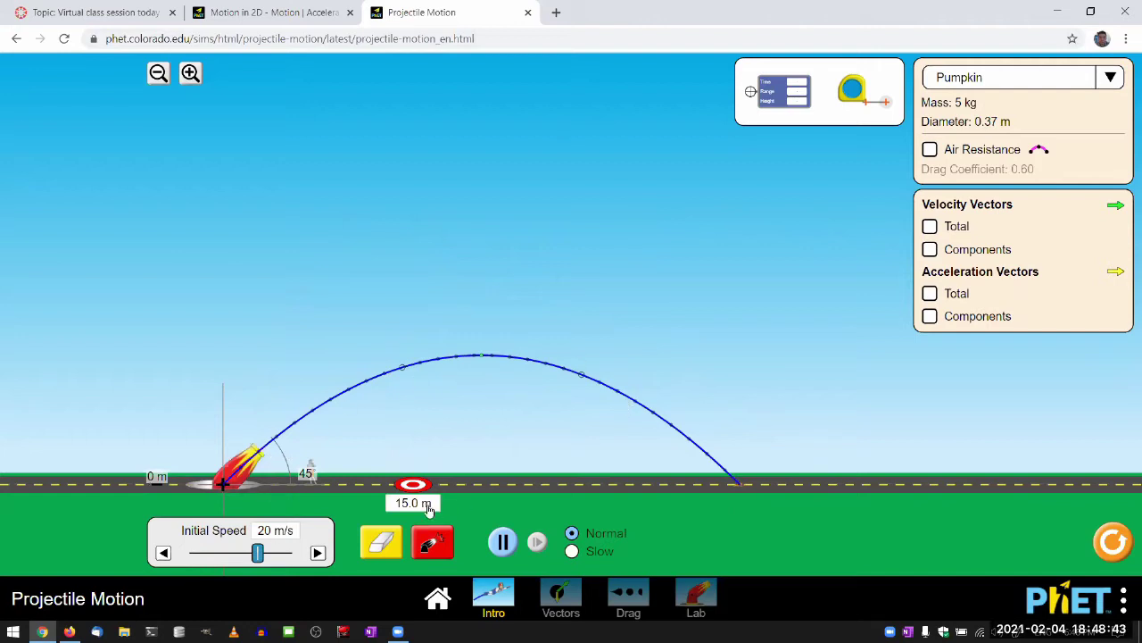
left_click_drag(258, 556, 268, 555)
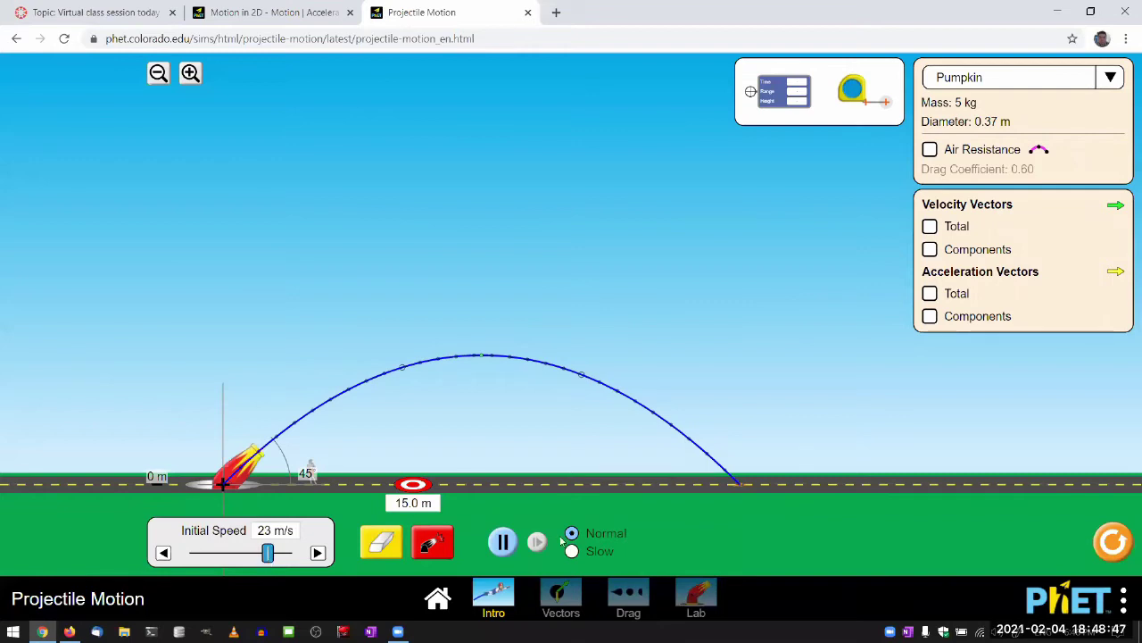
left_click(432, 548)
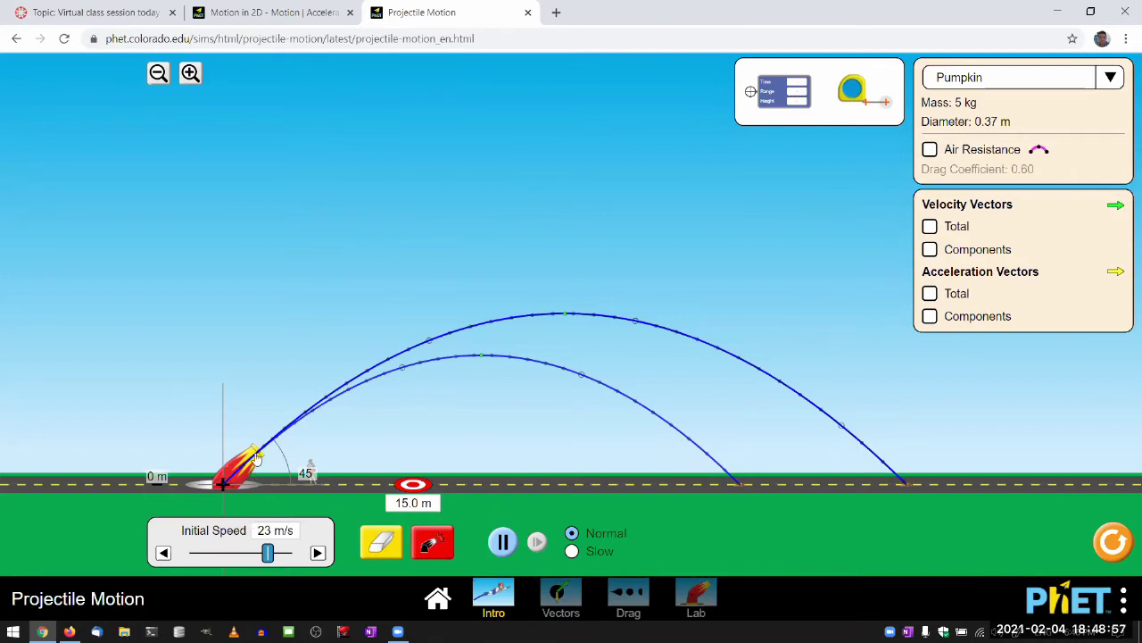
left_click_drag(257, 459, 252, 452)
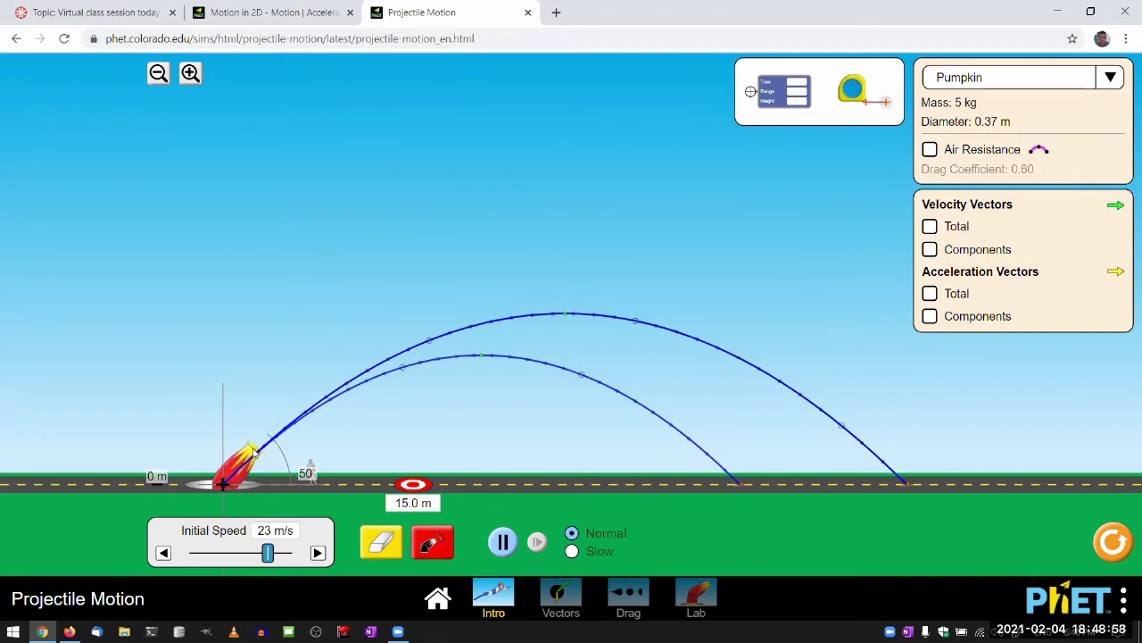
left_click(432, 545)
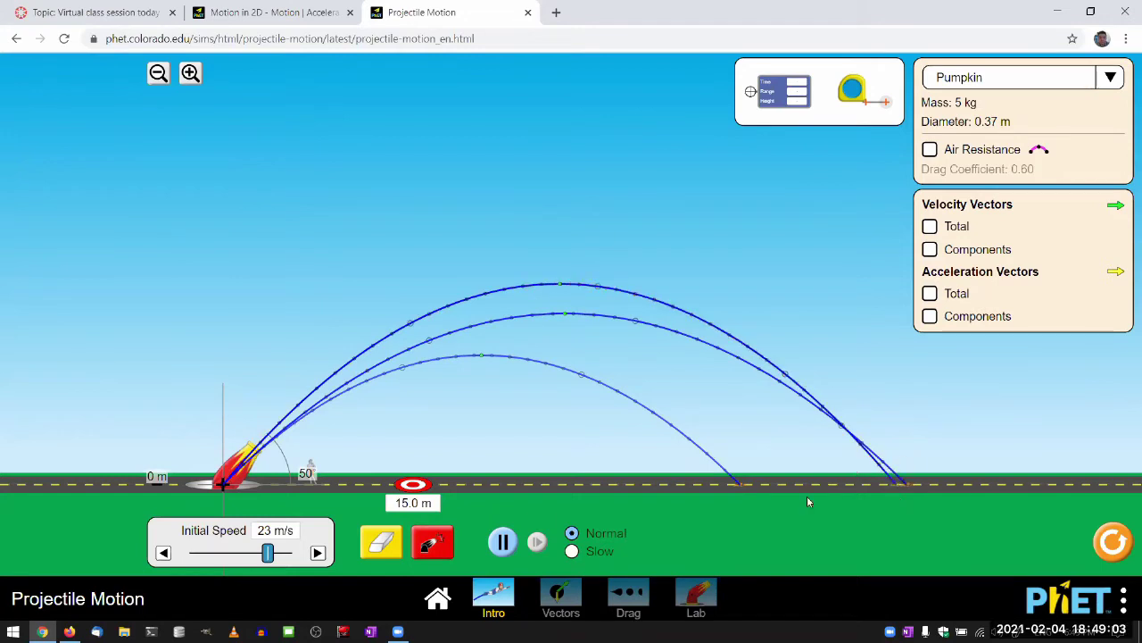
Fire a 40° pumpkin at 23 m/s, then return the barrel to 45°
left_click_drag(251, 455, 253, 456)
left_click(433, 543)
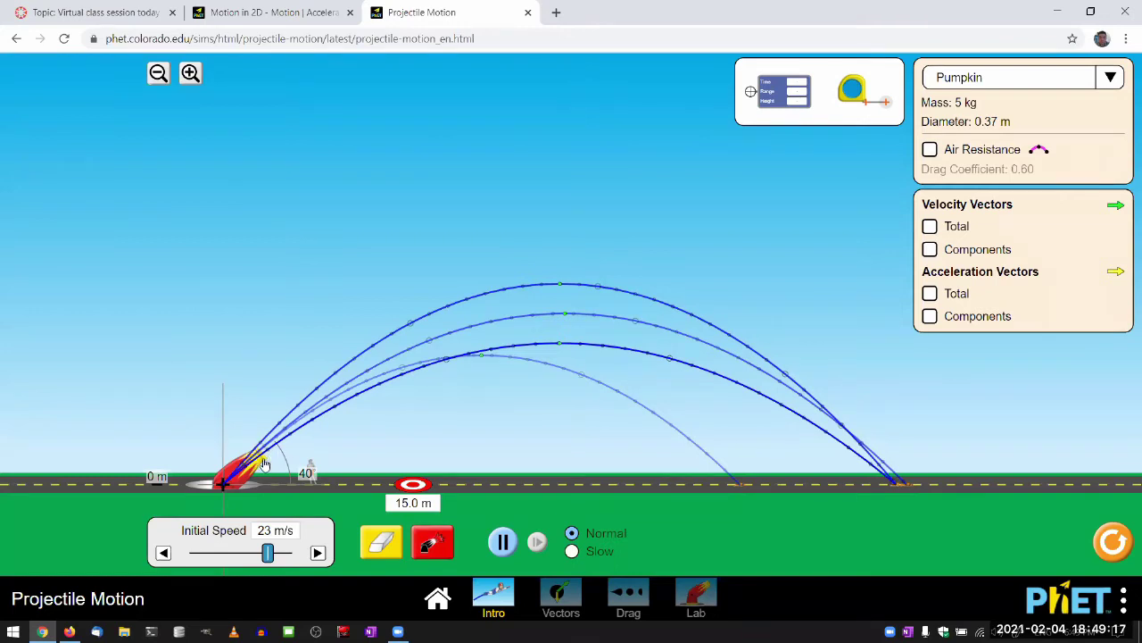
left_click_drag(262, 468, 259, 463)
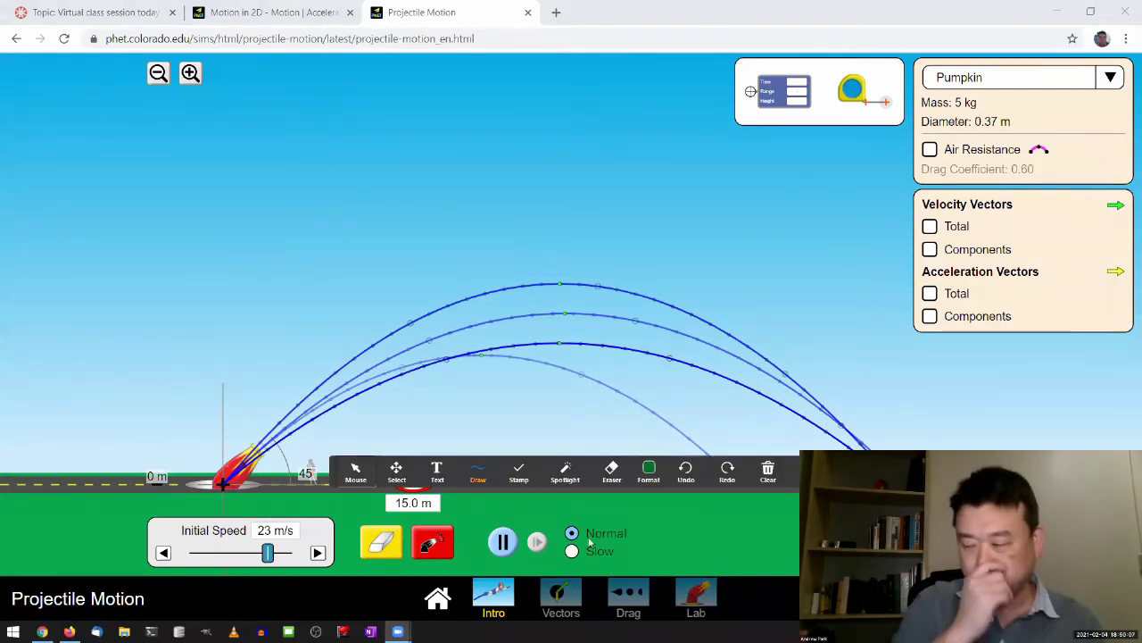
Move the annotation toolbar aside and handwrite question 1 about max-range angle on uneven ground
left_click_drag(357, 465, 586, 544)
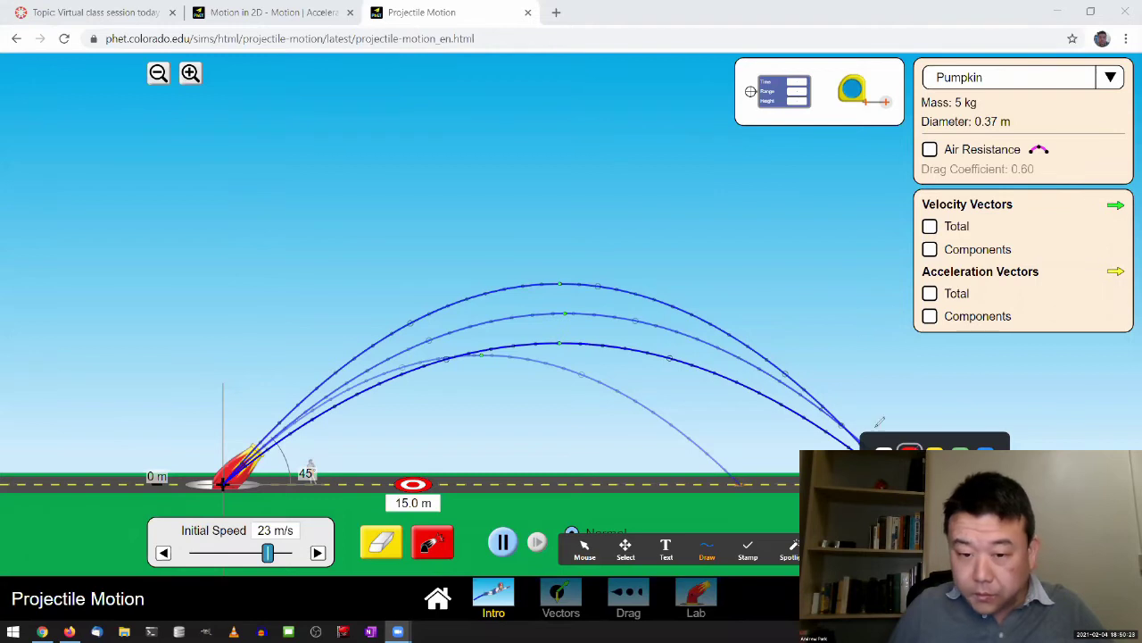
mouse_move(34, 107)
left_mouse_down()
mouse_move(30, 132)
mouse_move(32, 113)
mouse_move(54, 139)
mouse_move(120, 112)
mouse_move(135, 125)
mouse_move(207, 125)
mouse_move(253, 108)
mouse_move(314, 116)
mouse_move(312, 131)
mouse_move(372, 121)
mouse_move(385, 143)
mouse_move(407, 121)
left_mouse_up()
left_click_drag(64, 157, 59, 168)
mouse_move(70, 148)
left_mouse_down()
mouse_move(79, 168)
mouse_move(120, 164)
left_mouse_up()
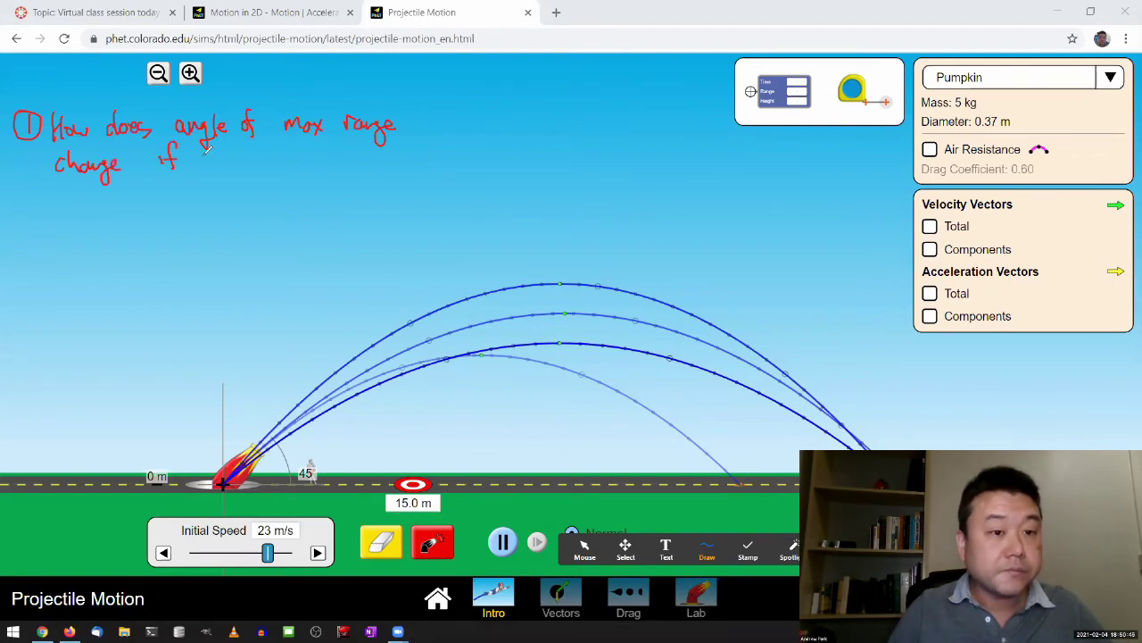
mouse_move(207, 150)
left_mouse_down()
mouse_move(203, 181)
mouse_move(267, 155)
mouse_move(393, 168)
mouse_move(432, 130)
mouse_move(450, 149)
left_mouse_up()
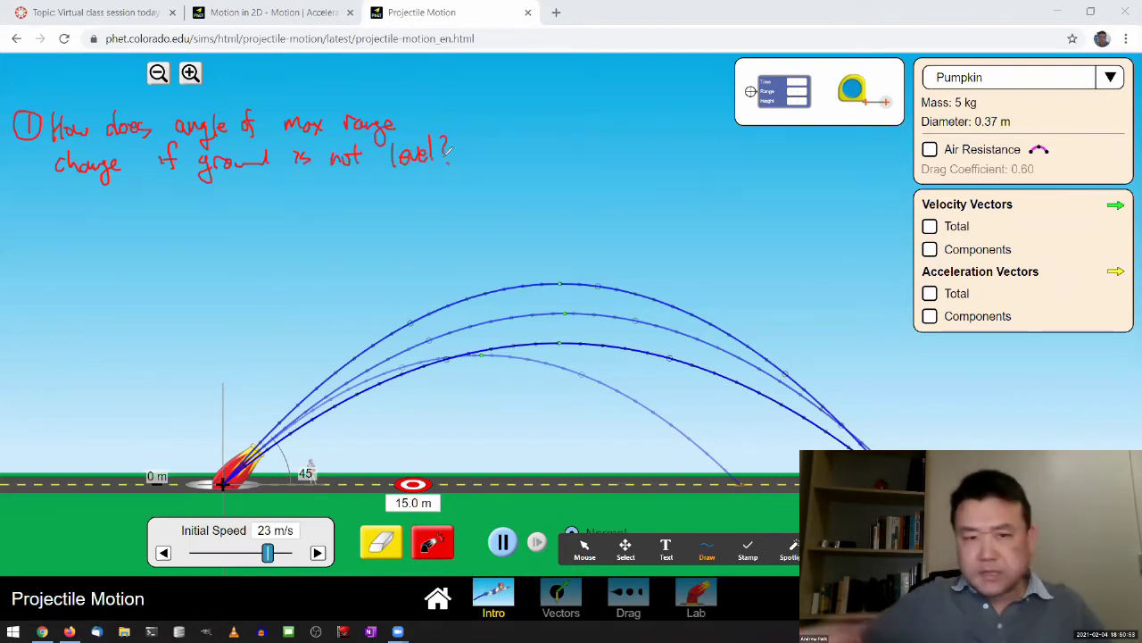
left_click(584, 546)
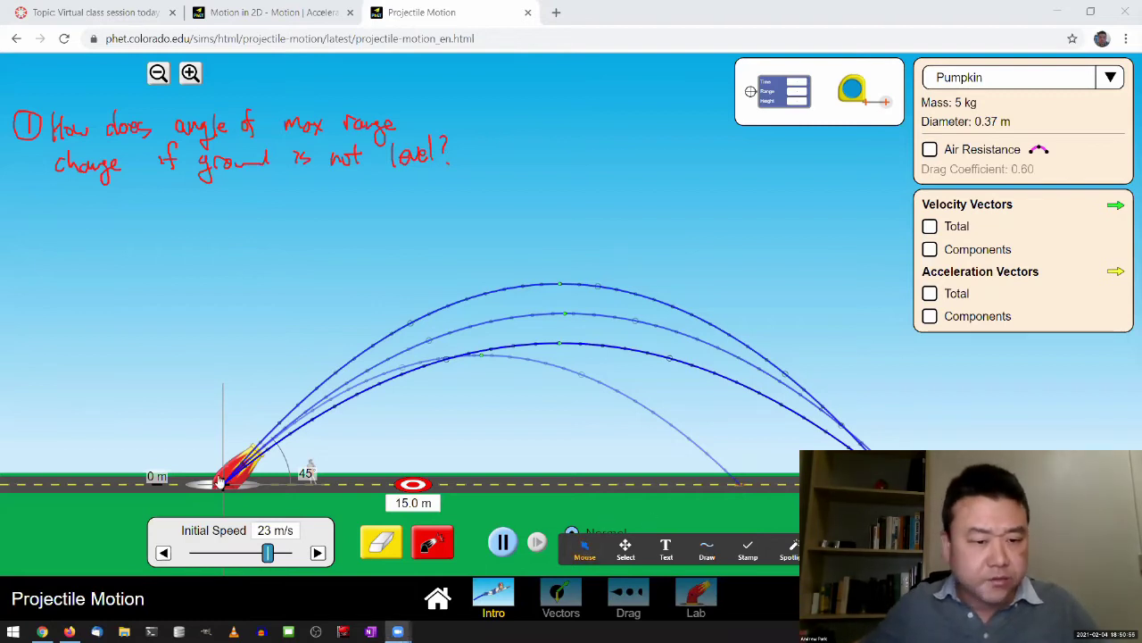
mouse_move(230, 477)
left_mouse_down()
mouse_move(234, 457)
mouse_move(239, 466)
left_mouse_up()
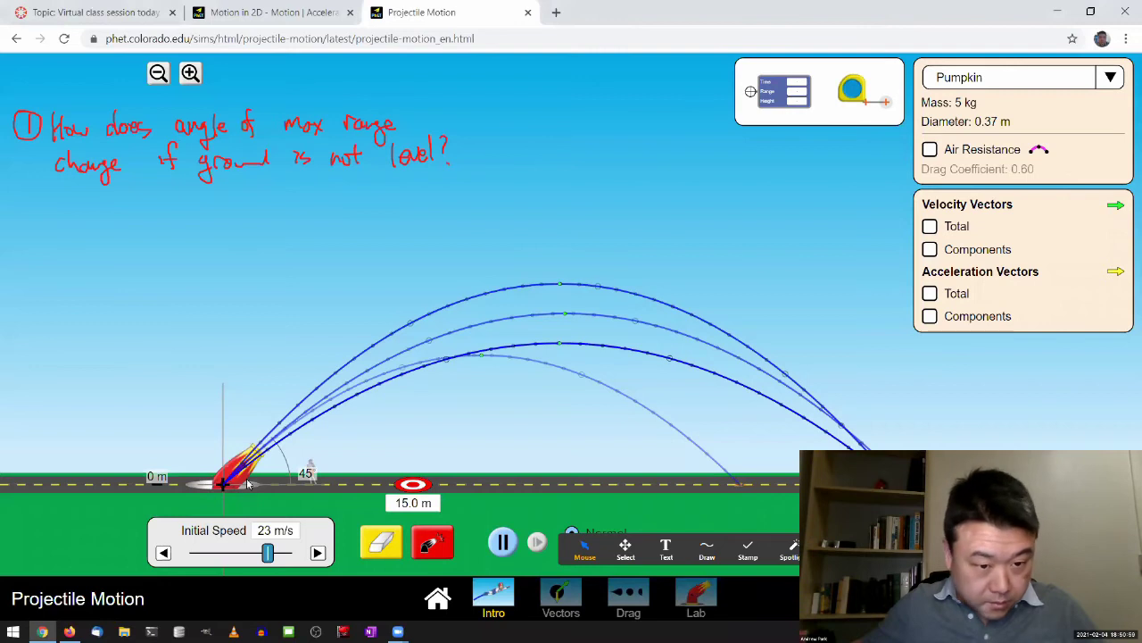
left_click_drag(248, 486, 250, 212)
left_click_drag(221, 273, 244, 276)
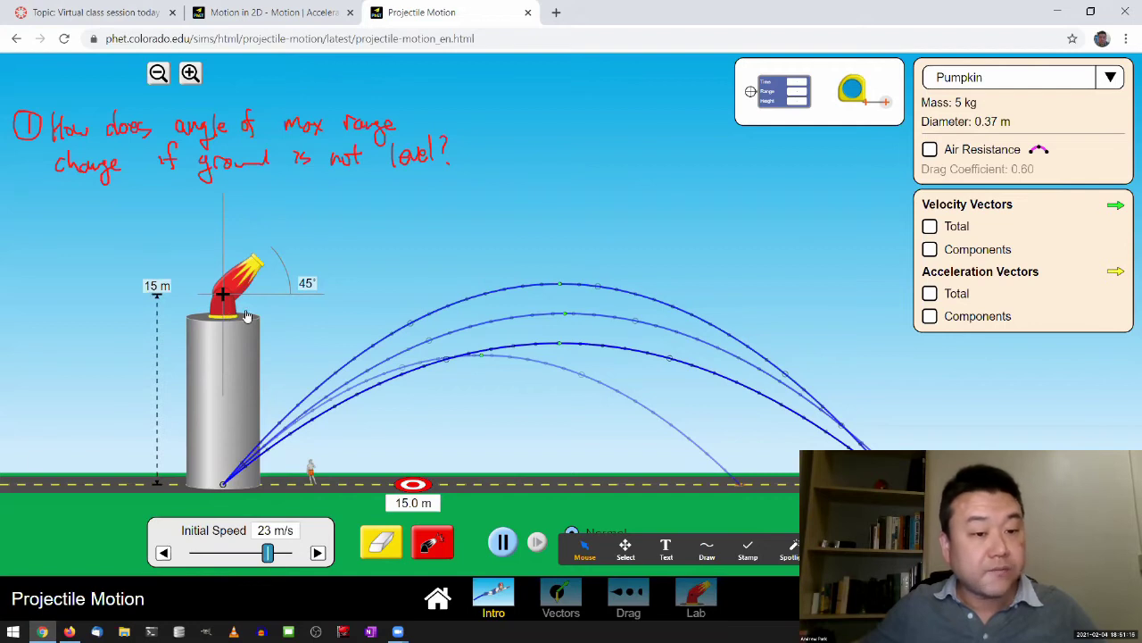
left_click_drag(213, 336, 216, 515)
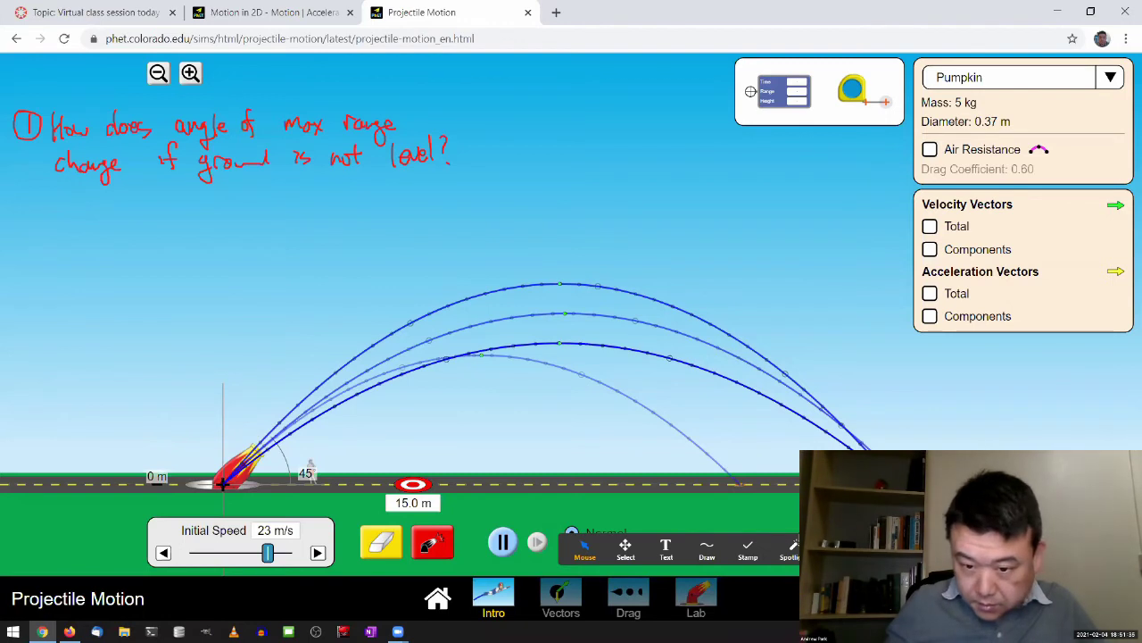
Begin question 2 with a circled 2, ditto marks and 'if', undoing a stray letter
left_click(706, 552)
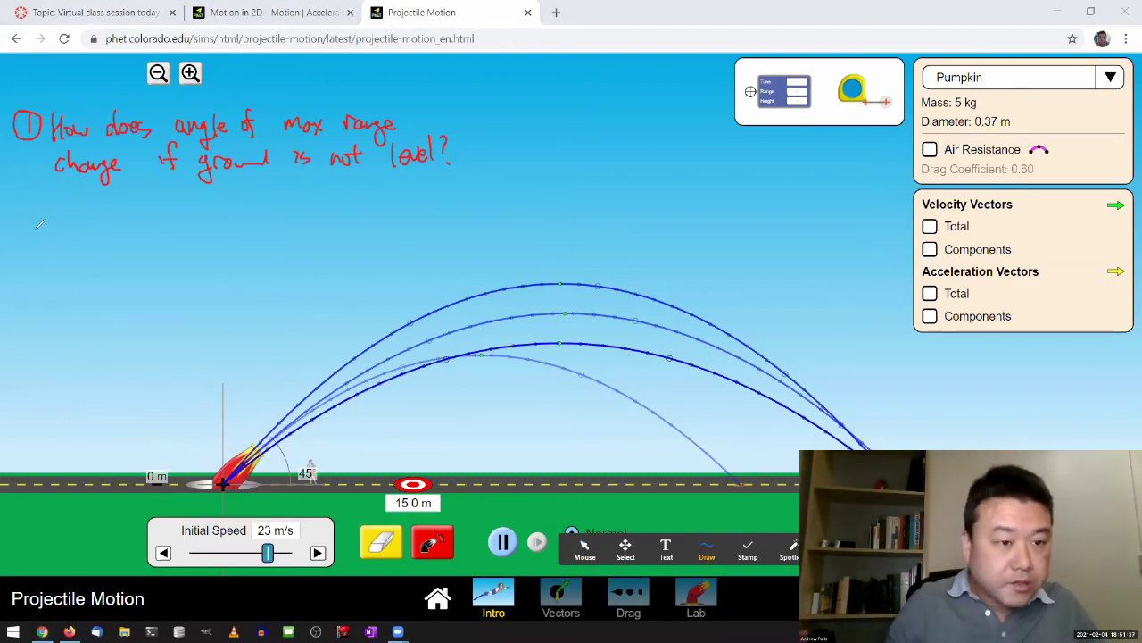
mouse_move(32, 220)
left_mouse_down()
mouse_move(16, 229)
mouse_move(45, 207)
left_mouse_up()
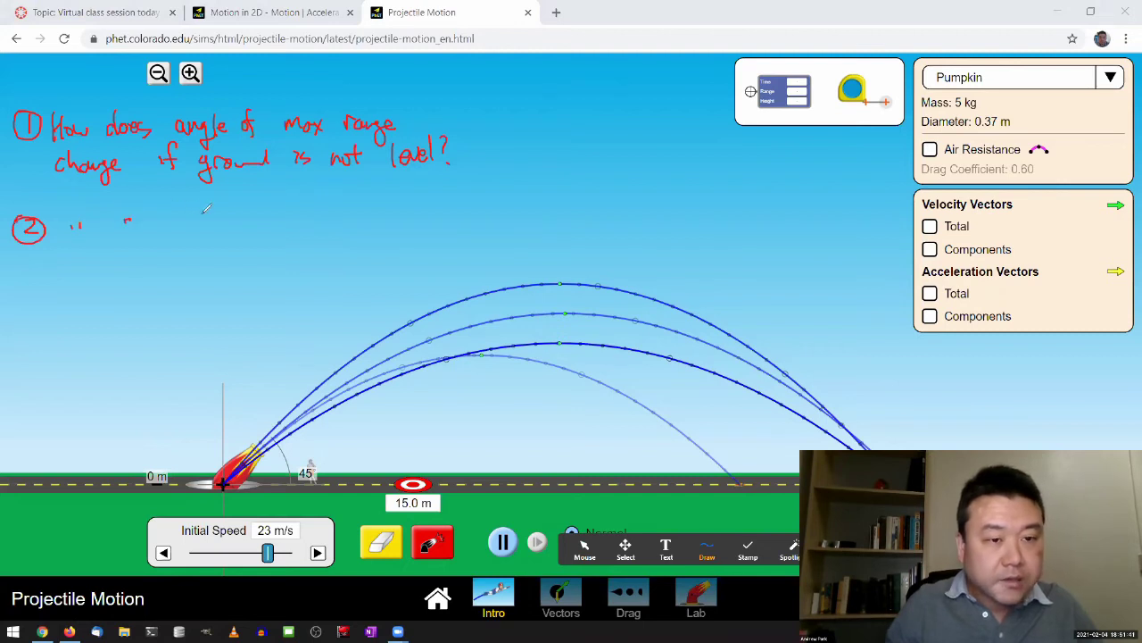
left_click_drag(301, 217, 302, 224)
left_click_drag(307, 217, 308, 224)
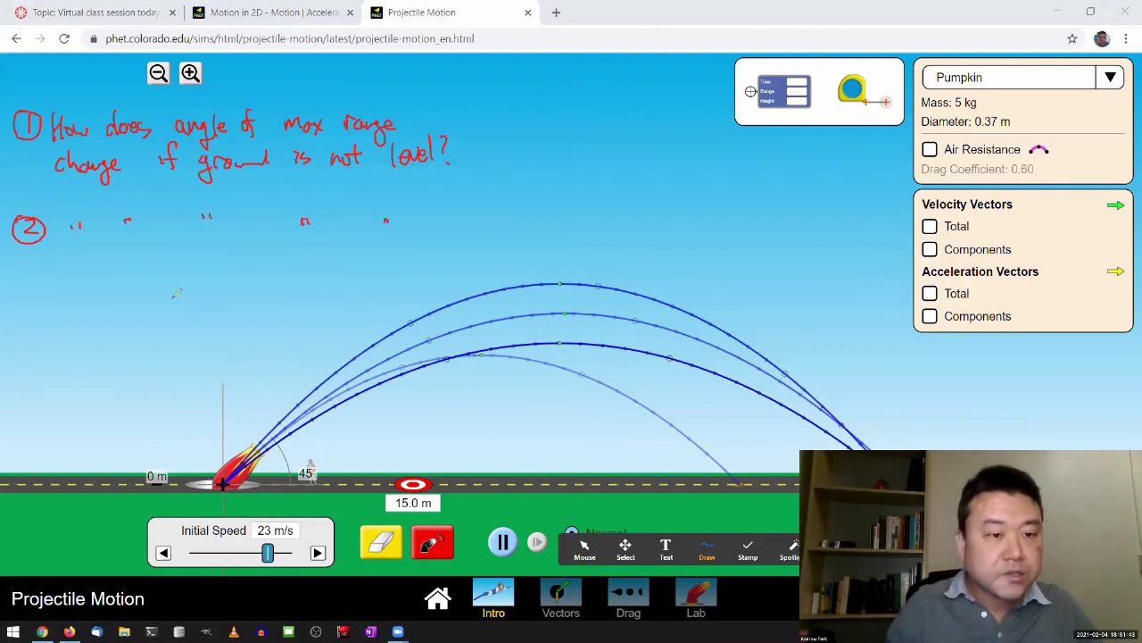
mouse_move(78, 265)
left_mouse_down()
mouse_move(76, 276)
mouse_move(94, 273)
left_mouse_up()
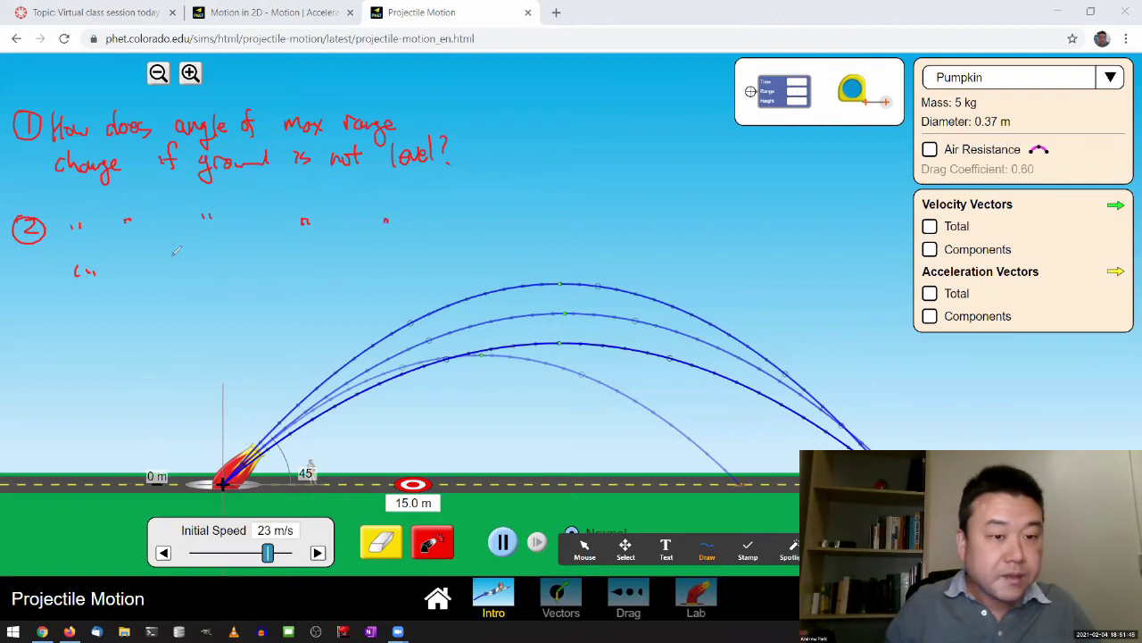
left_click_drag(163, 267, 164, 274)
mouse_move(183, 250)
left_mouse_down()
mouse_move(171, 278)
mouse_move(181, 262)
left_mouse_up()
left_click_drag(218, 252, 224, 270)
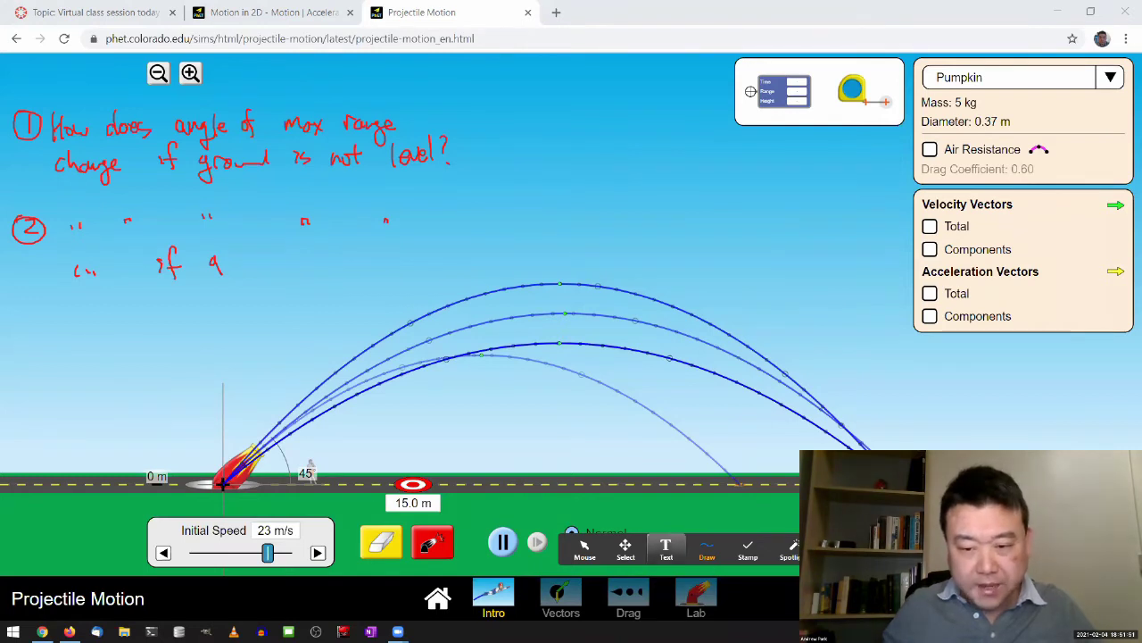
key("ctrl+z")
key("ctrl+z")
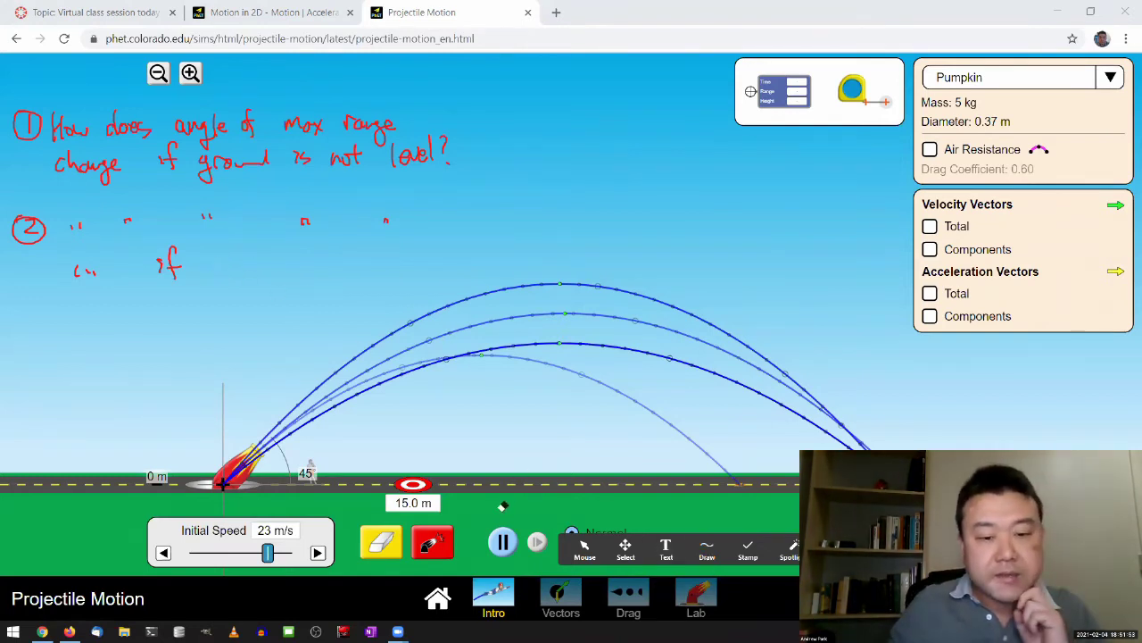
Reselect the freehand pen and write 'air resistance is Significant?'
left_click(710, 552)
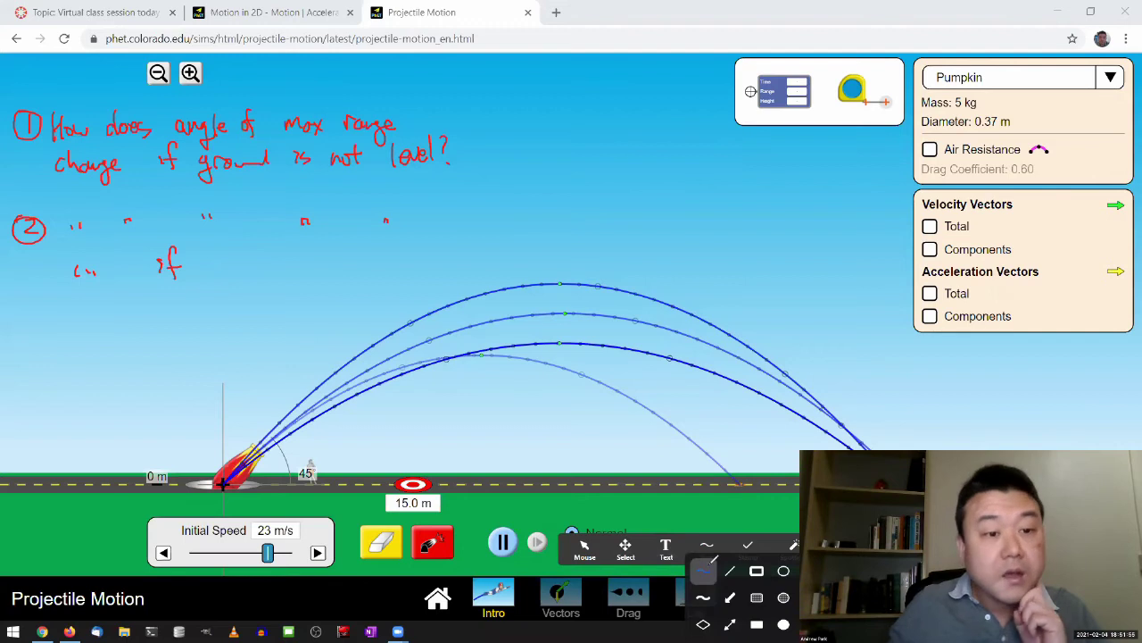
left_click(711, 562)
mouse_move(228, 255)
left_mouse_down()
mouse_move(264, 248)
mouse_move(284, 262)
mouse_move(302, 241)
mouse_move(325, 259)
mouse_move(404, 263)
left_mouse_up()
left_click_drag(416, 249, 407, 263)
mouse_move(95, 289)
left_mouse_down()
mouse_move(93, 314)
mouse_move(178, 303)
mouse_move(176, 295)
mouse_move(221, 300)
left_mouse_up()
left_click(219, 307)
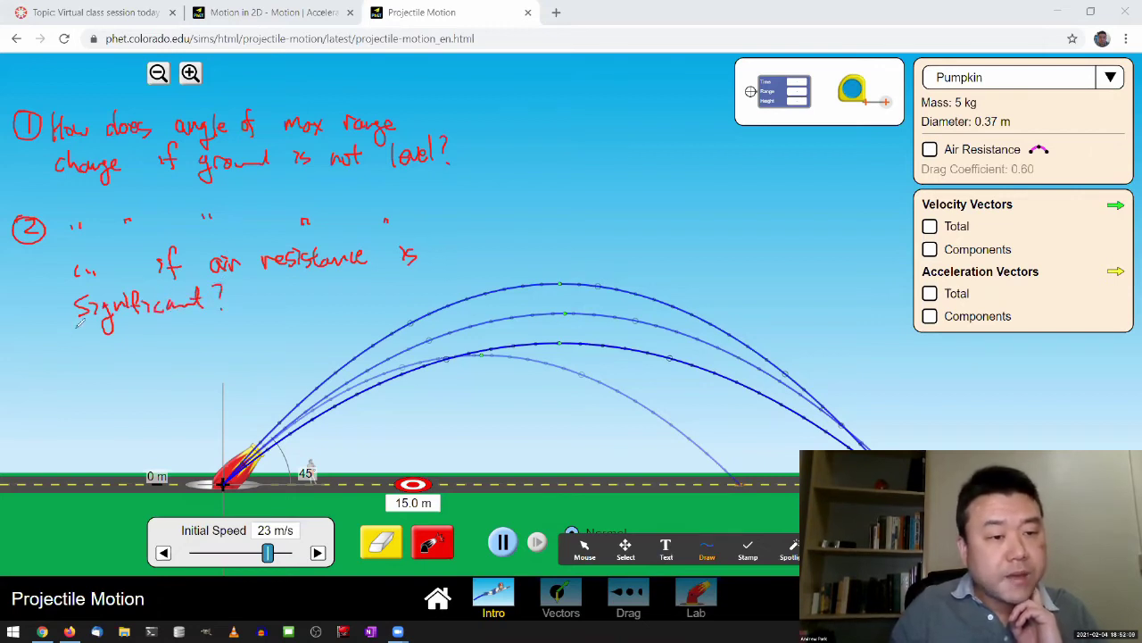
Underline 'Significant' and 'if air resistance' in red, then return to the Mouse tool
left_click_drag(78, 326, 206, 328)
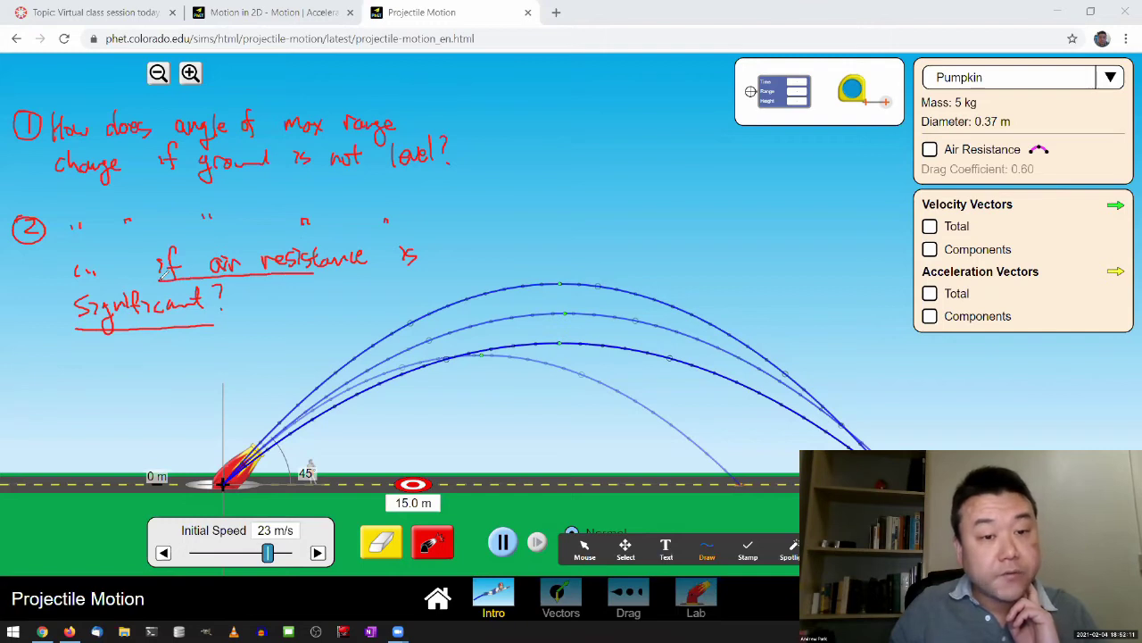
left_click_drag(165, 274, 399, 260)
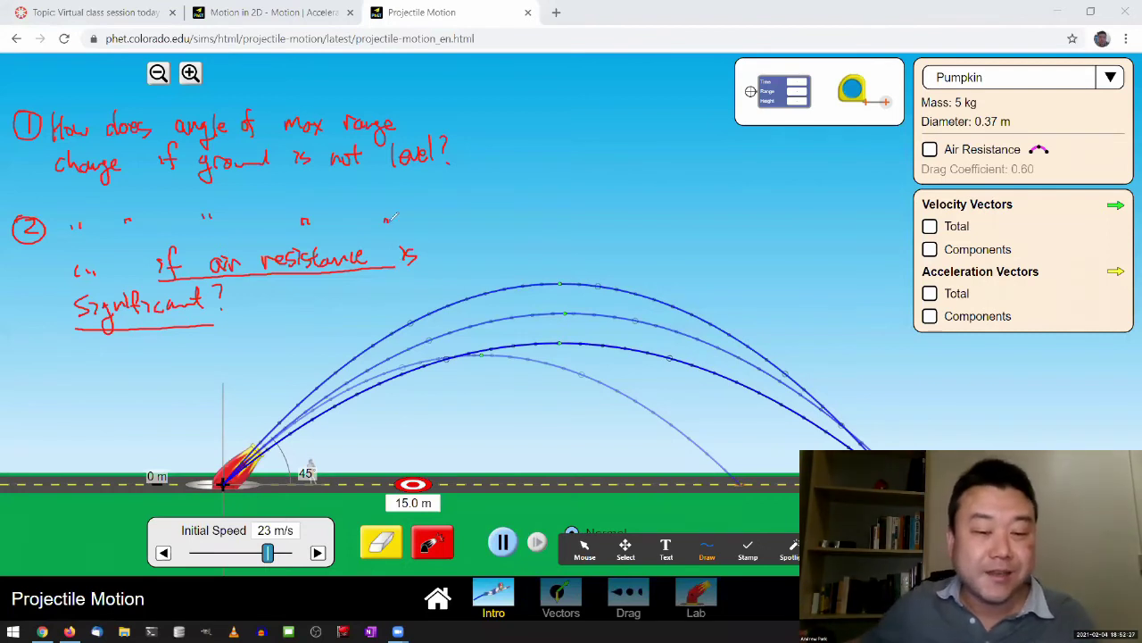
left_click(575, 551)
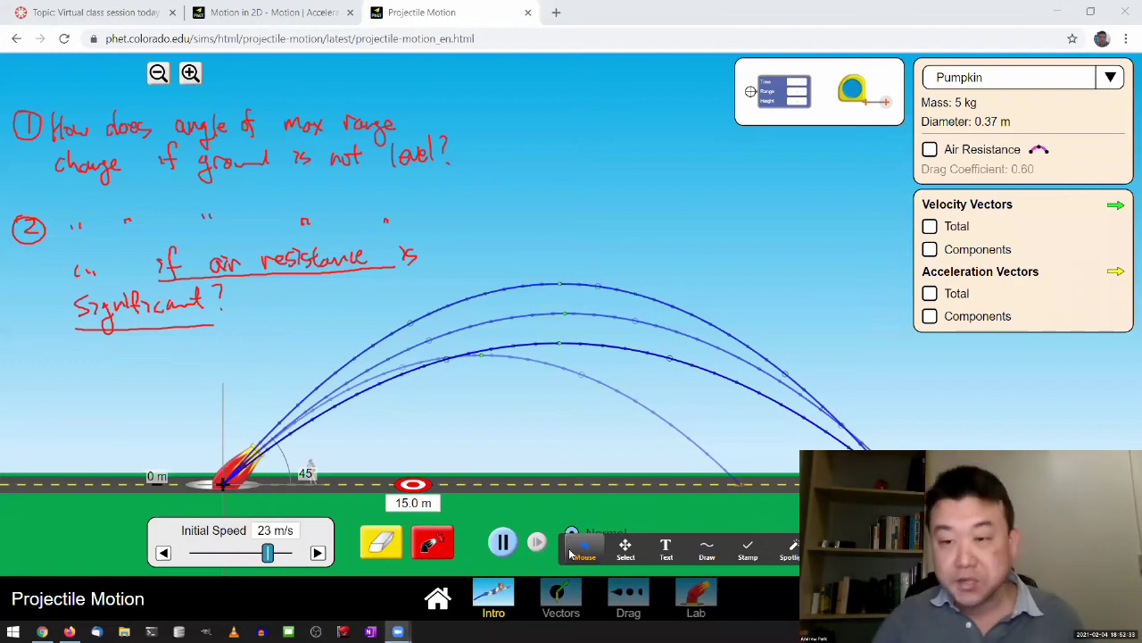
left_click(931, 151)
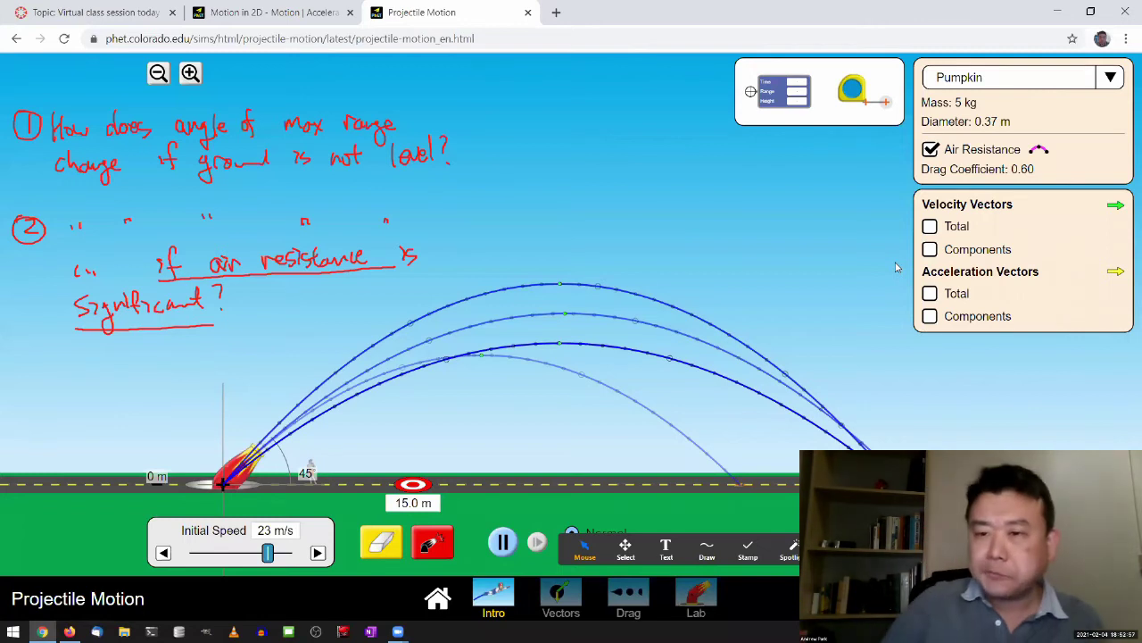
left_click(937, 157)
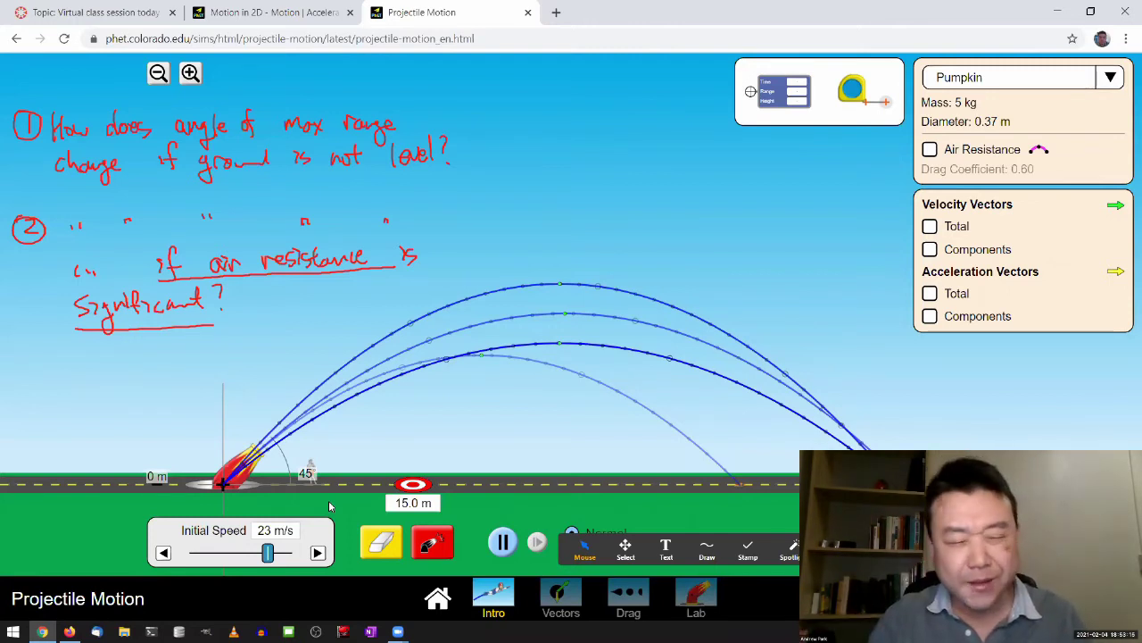
Erase the pumpkin arcs, raise the cannon onto a 10 m platform, and enable Draw
left_click(378, 546)
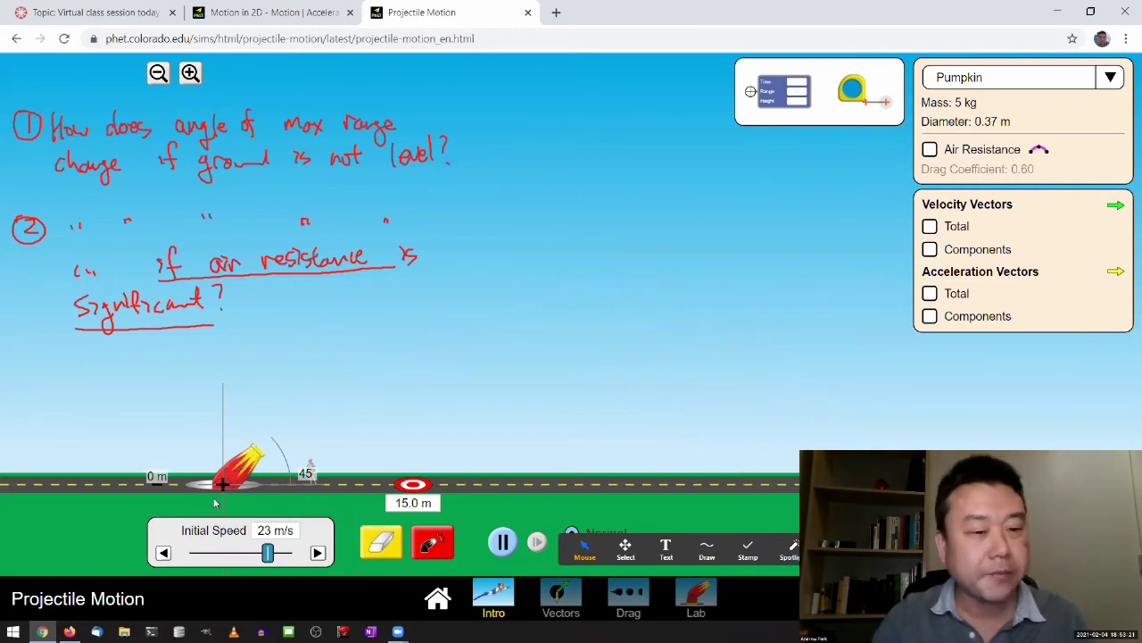
left_click_drag(225, 483, 231, 364)
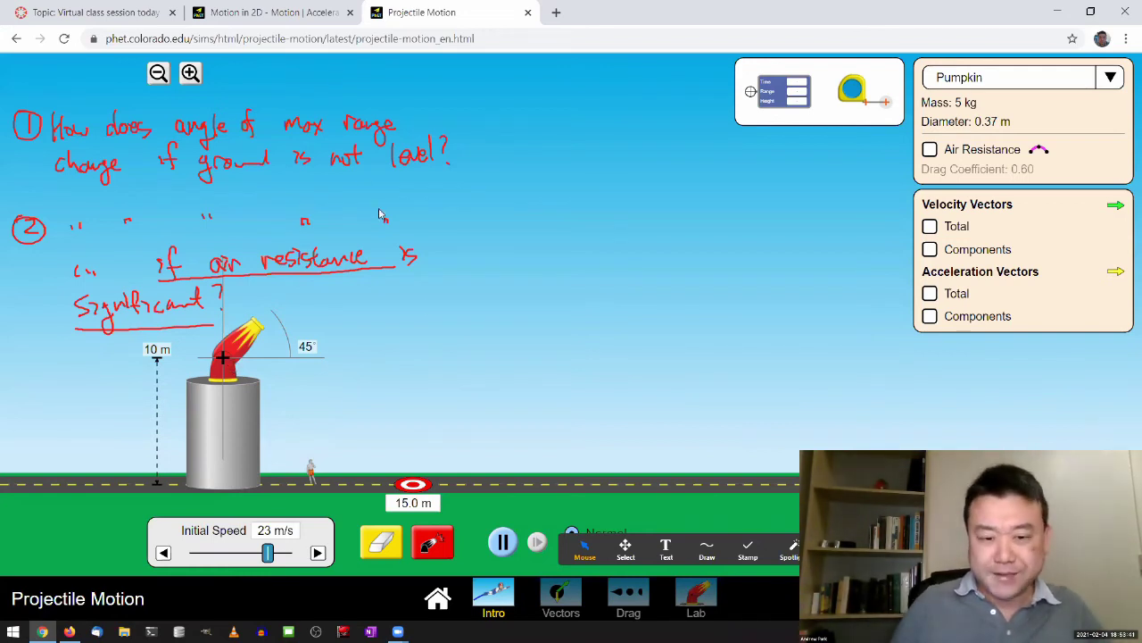
left_click(705, 556)
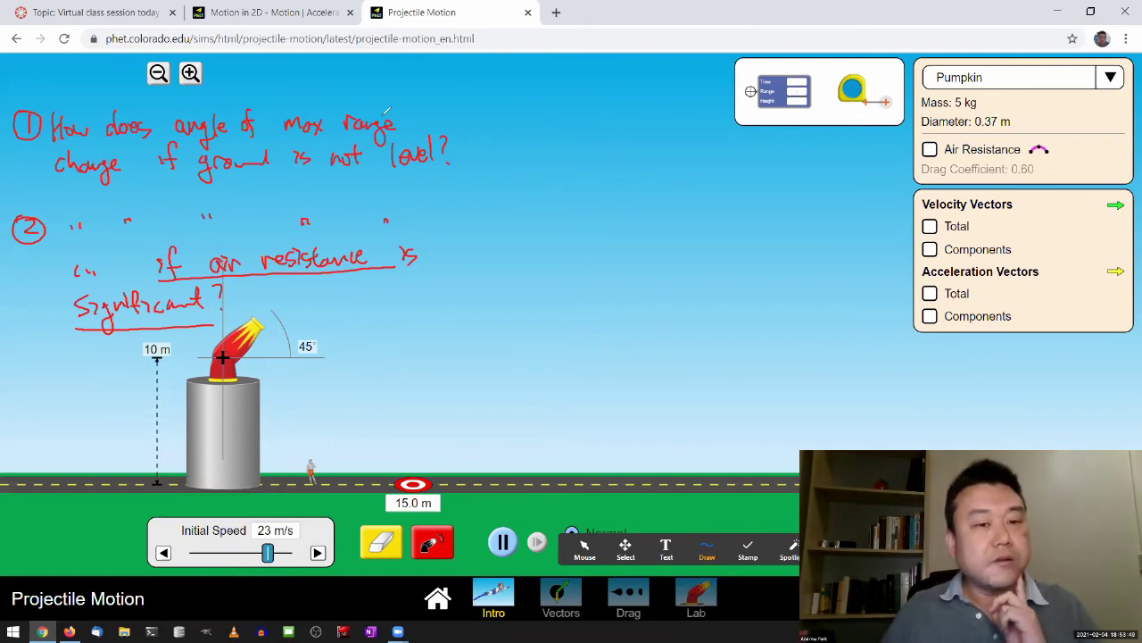
Handwrite and underline A θmax = 45°, B θmax < 45°, C θmax > 45°, then return to Mouse
left_click(473, 99)
left_click_drag(472, 124, 485, 177)
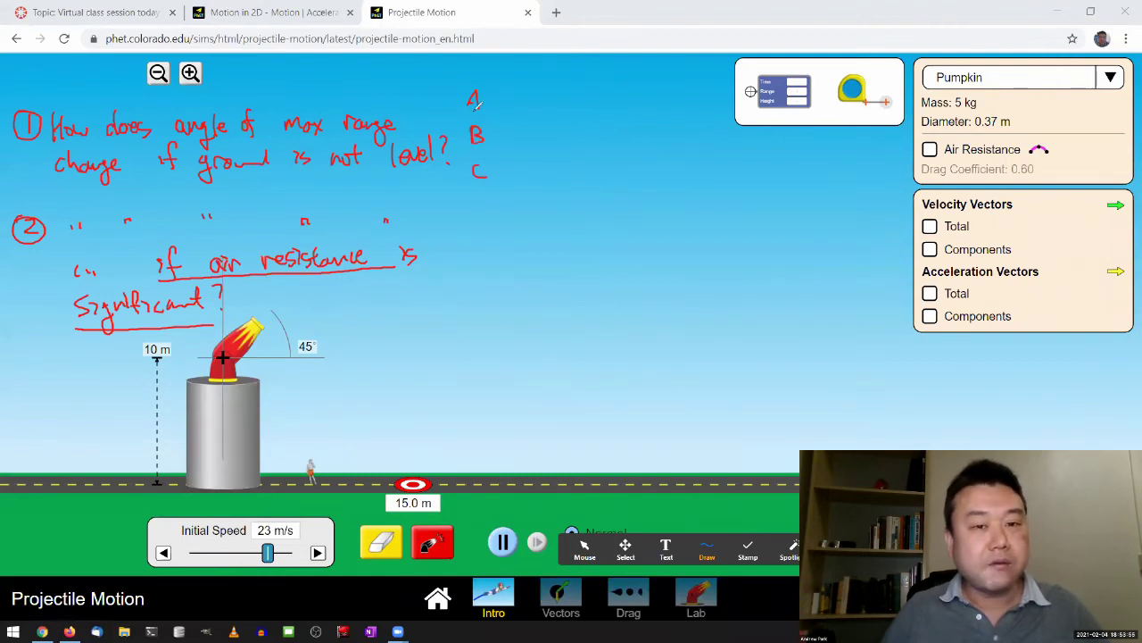
mouse_move(476, 106)
left_mouse_down()
mouse_move(549, 109)
mouse_move(503, 82)
mouse_move(539, 101)
mouse_move(573, 88)
mouse_move(573, 104)
left_mouse_up()
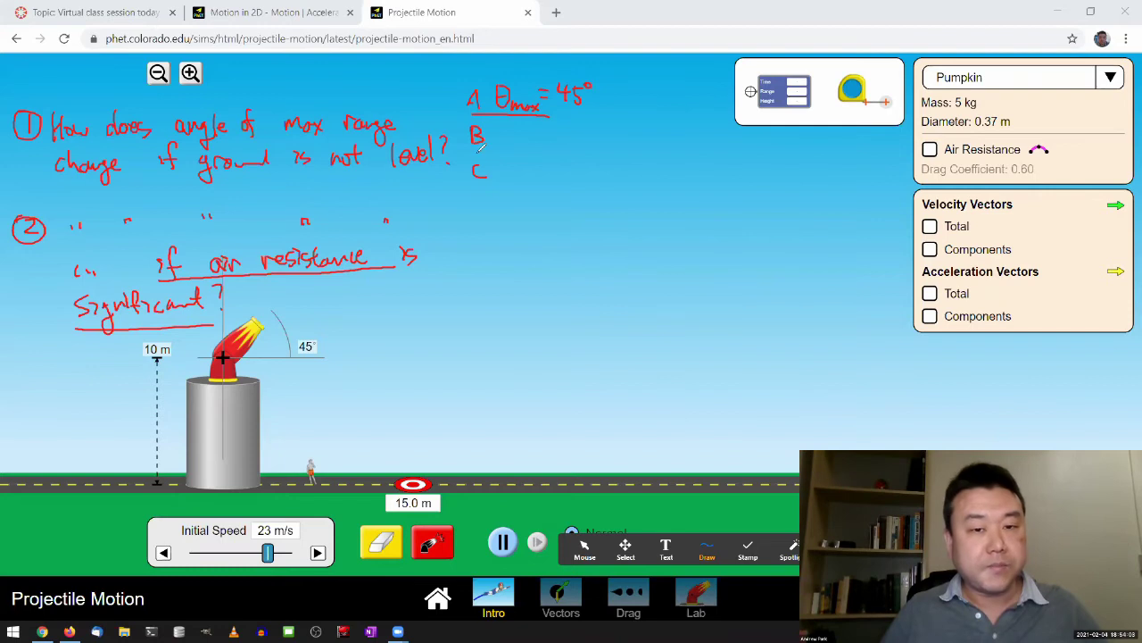
left_click_drag(487, 152, 579, 149)
mouse_move(507, 119)
left_mouse_down()
mouse_move(547, 142)
mouse_move(567, 119)
mouse_move(590, 130)
left_mouse_up()
left_click_drag(587, 121, 587, 137)
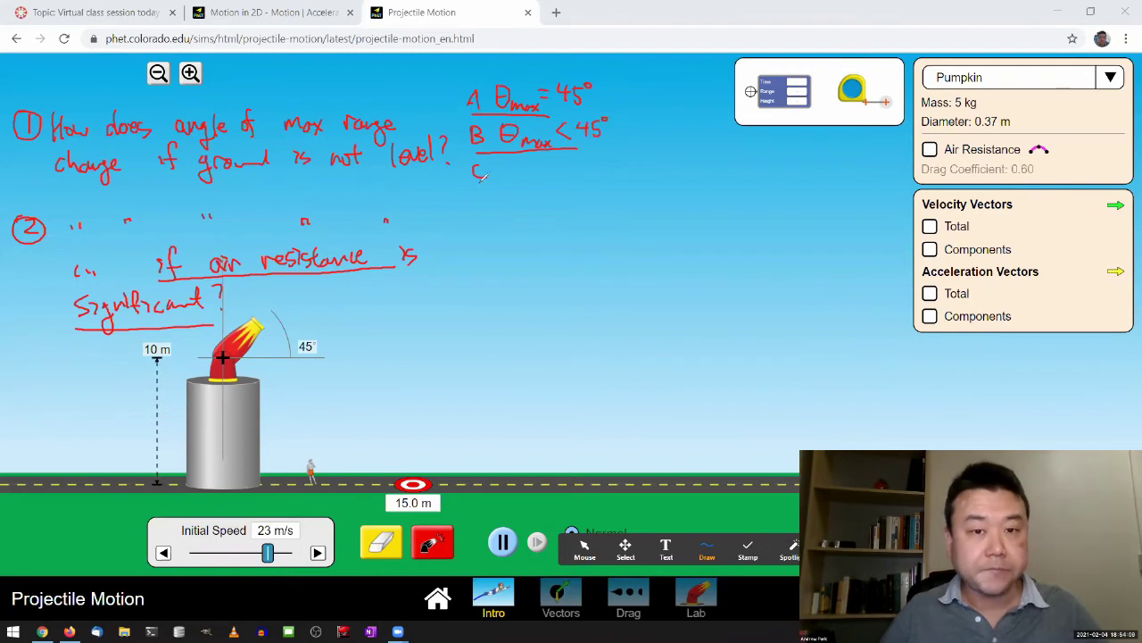
left_click_drag(479, 188, 577, 185)
mouse_move(515, 161)
left_mouse_down()
mouse_move(509, 177)
mouse_move(534, 166)
mouse_move(543, 179)
mouse_move(585, 176)
left_mouse_up()
mouse_move(596, 162)
left_mouse_down()
mouse_move(590, 175)
mouse_move(602, 160)
left_mouse_up()
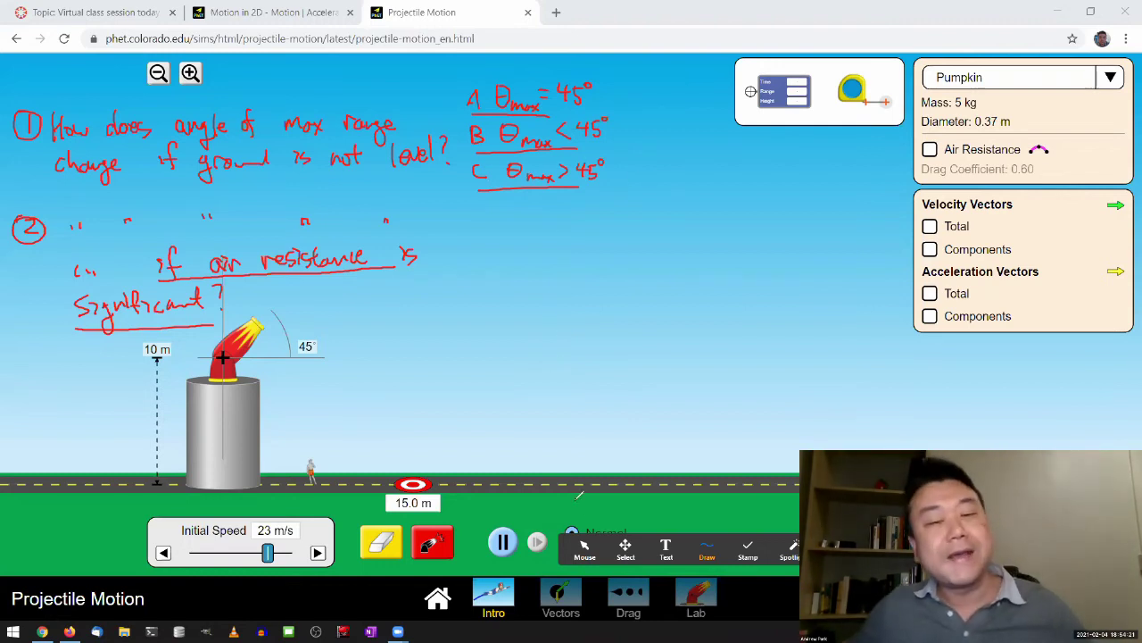
left_click(584, 546)
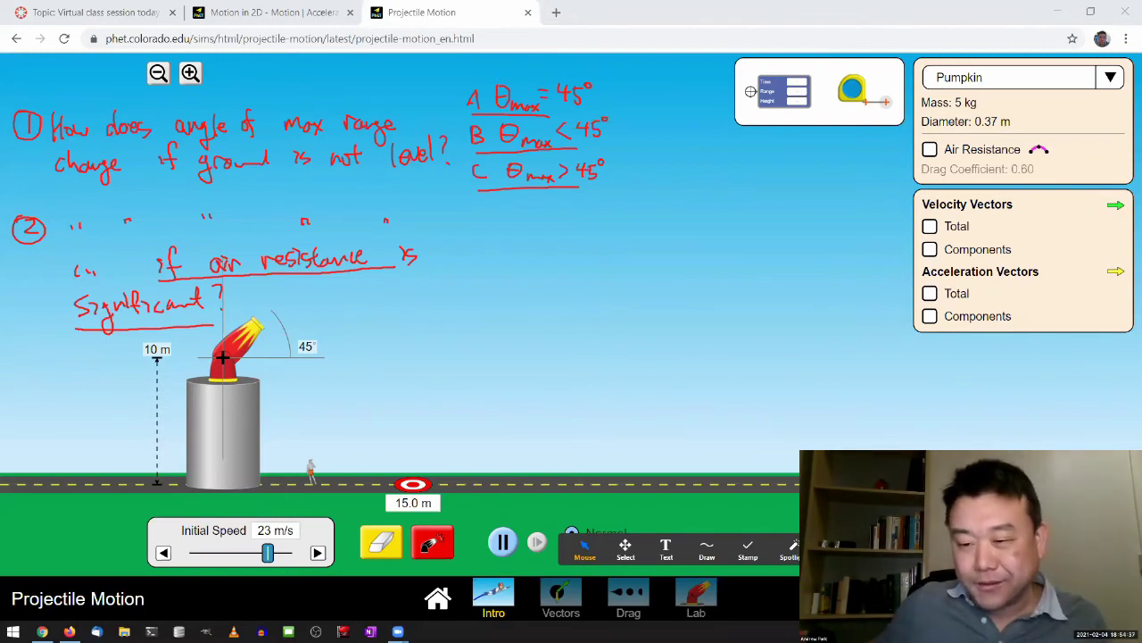
left_click(1062, 629)
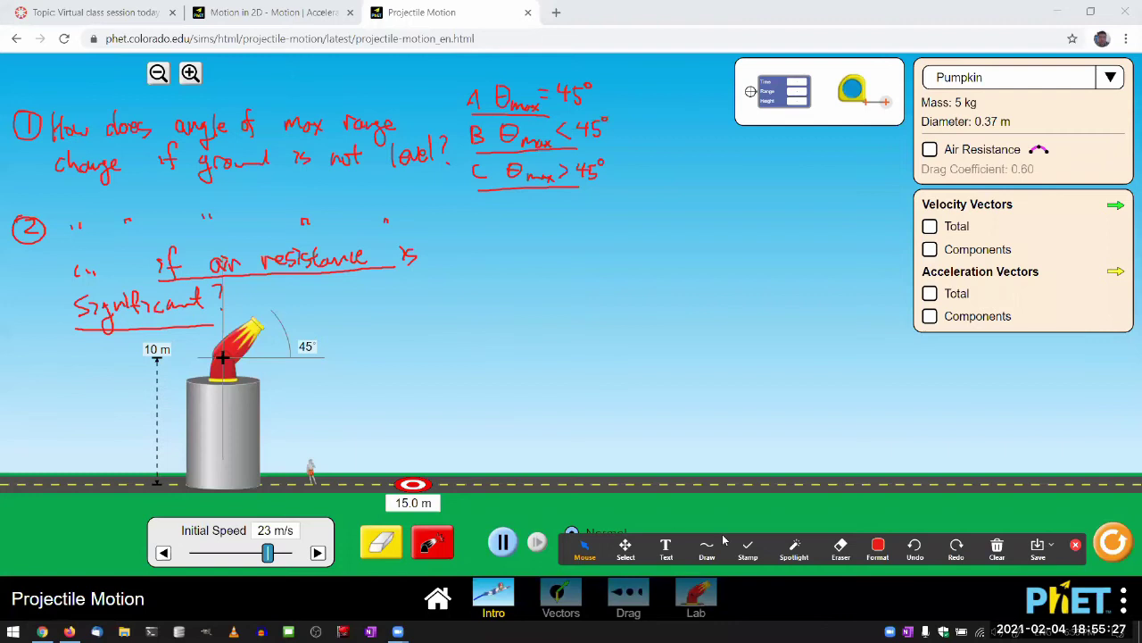
Close the annotation toolbar and fire 23 m/s pumpkins at 45°, 40° and 35° from the tower
left_click(1075, 544)
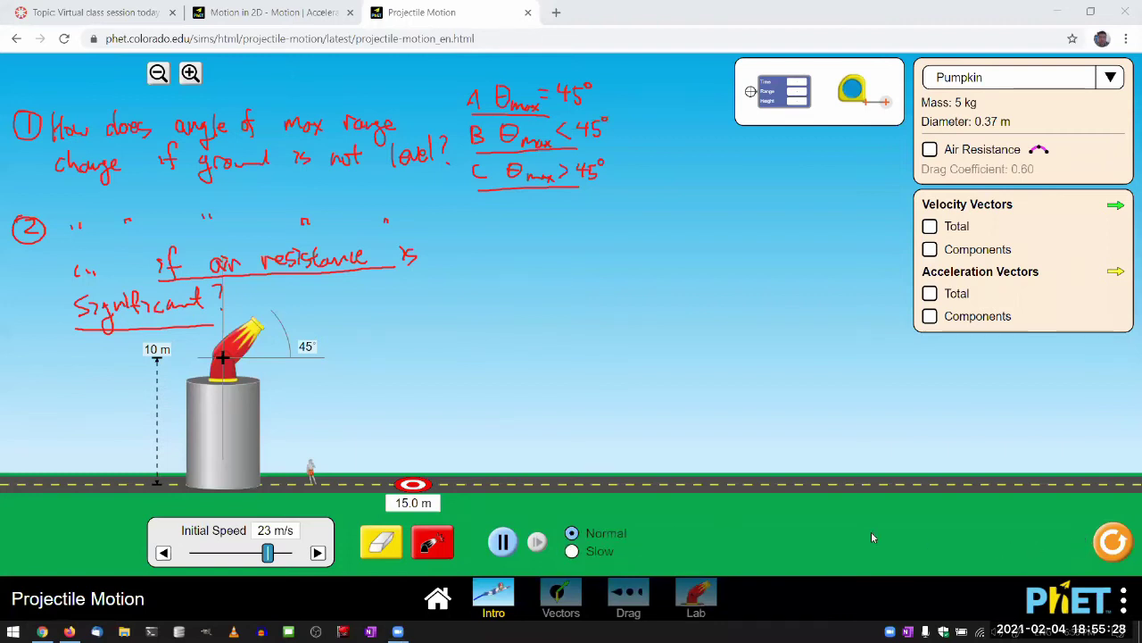
left_click(441, 545)
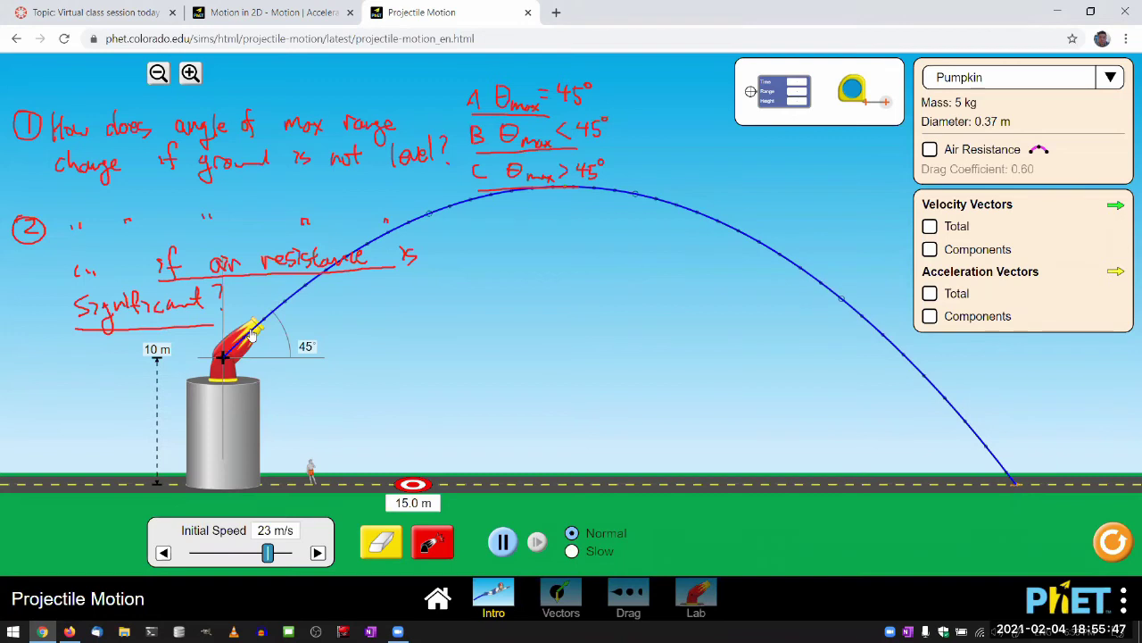
left_click_drag(255, 334, 259, 340)
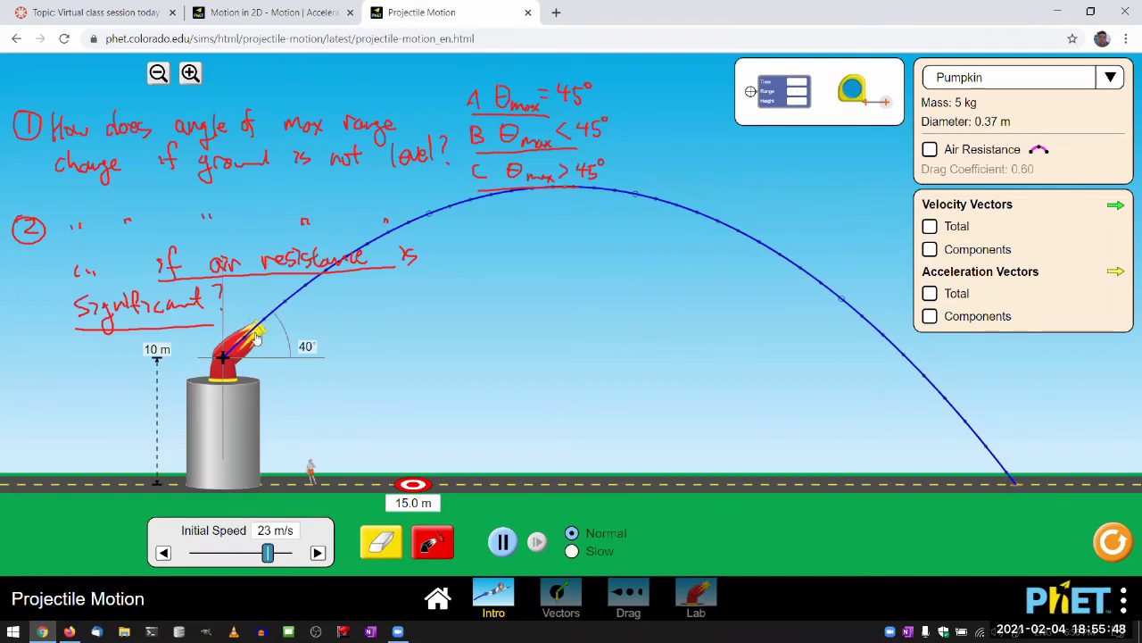
left_click(437, 545)
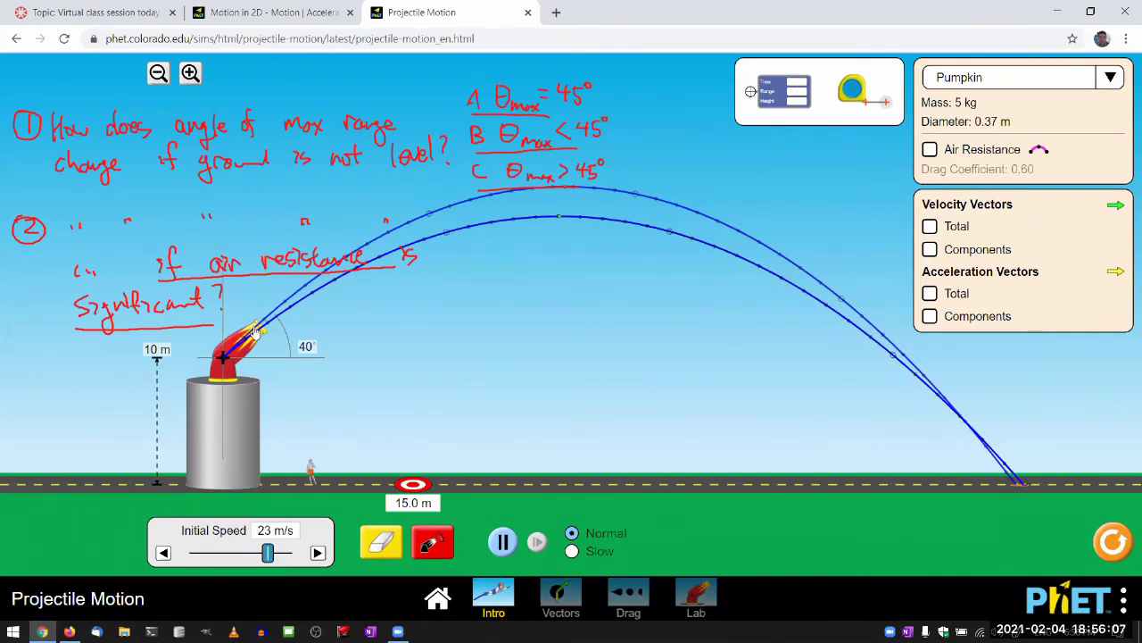
left_click_drag(256, 332, 261, 338)
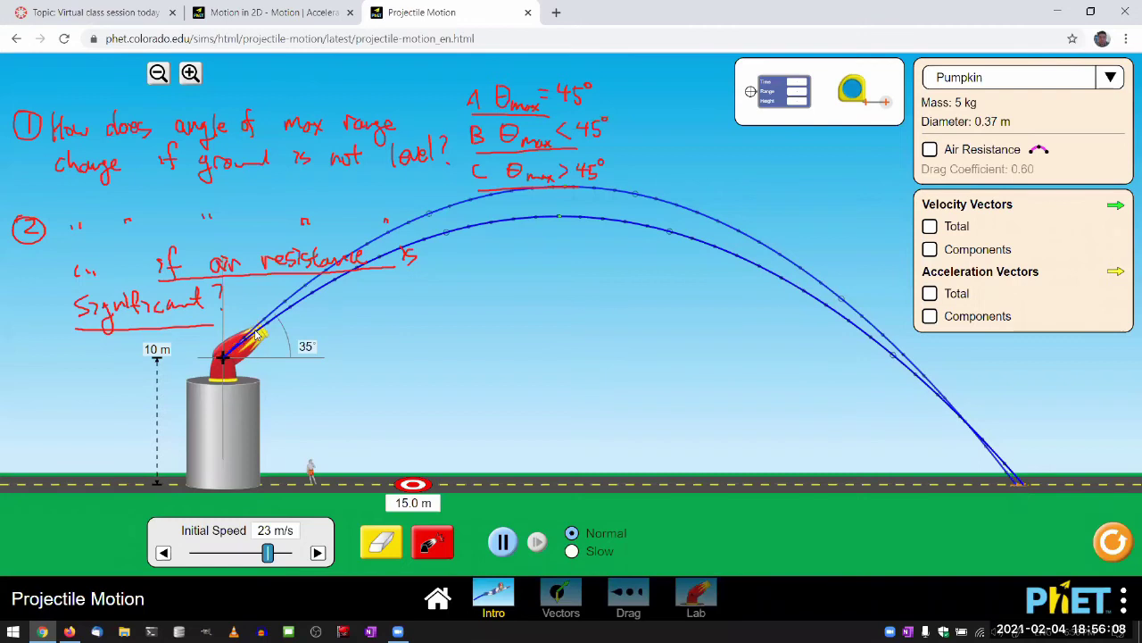
left_click(437, 548)
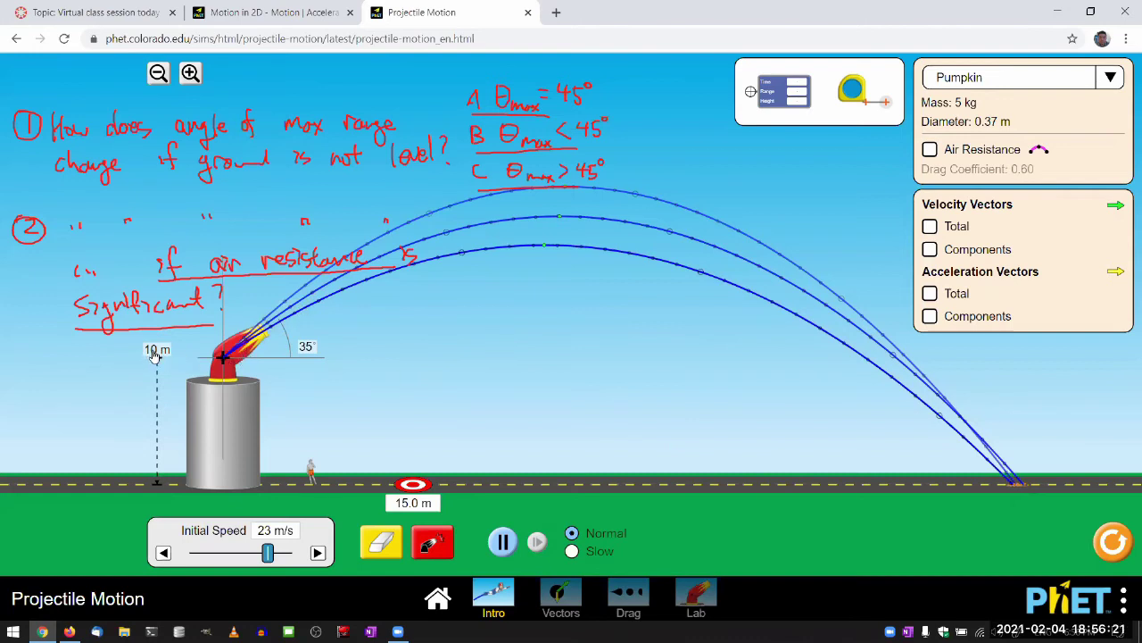
left_click_drag(262, 345, 259, 339)
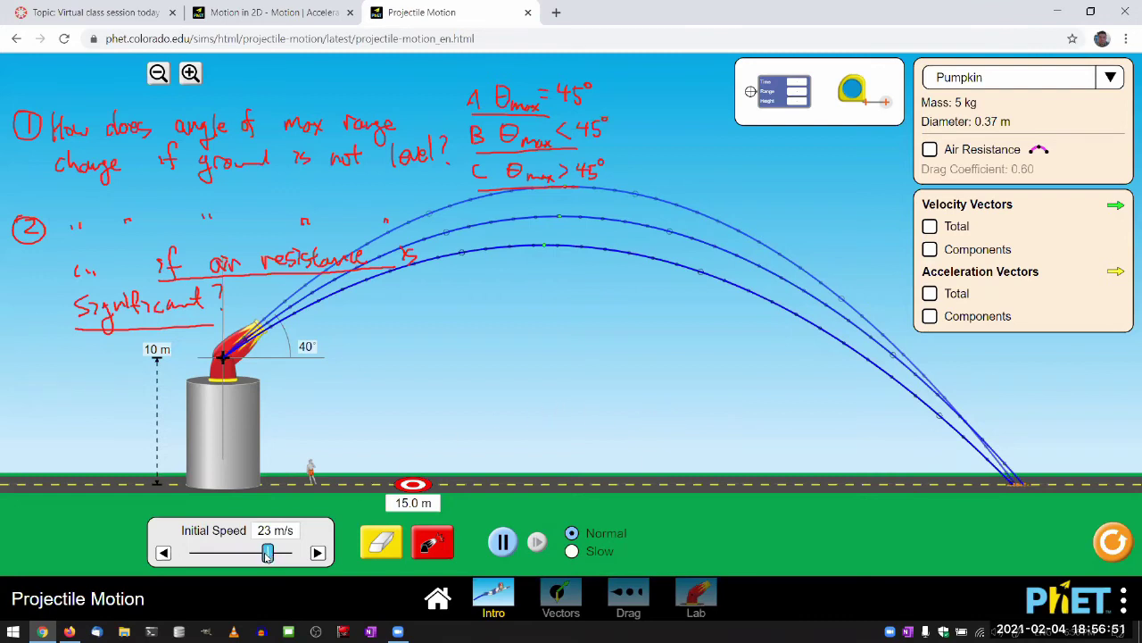
Drop the speed to 10 m/s and fire pumpkins at 40°, 45° and 25°
left_click_drag(267, 555, 223, 555)
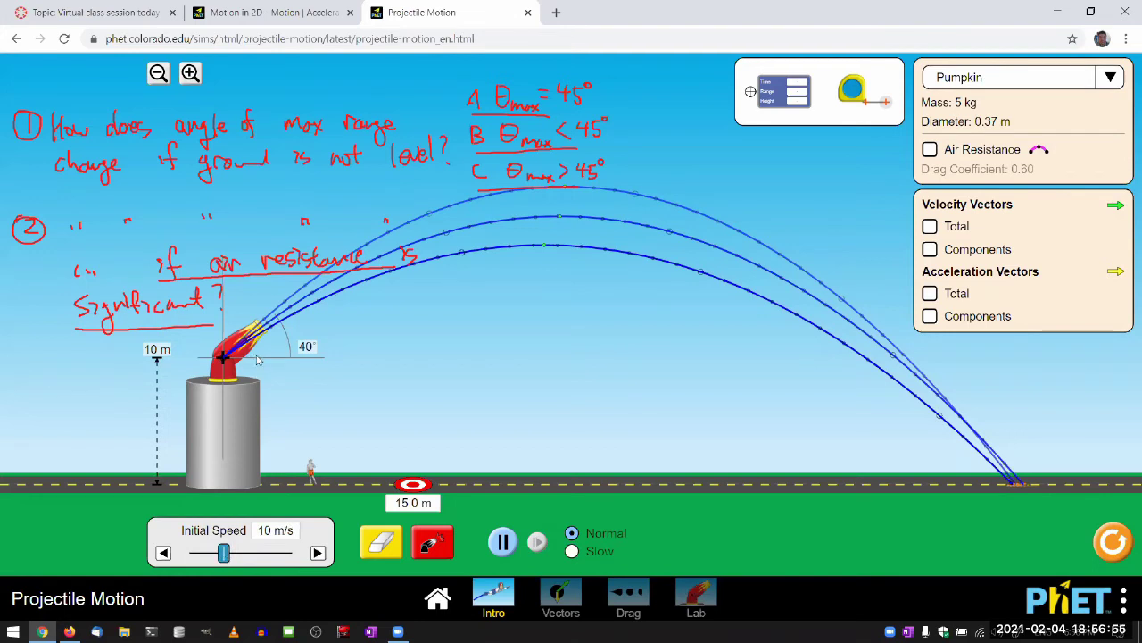
left_click(433, 540)
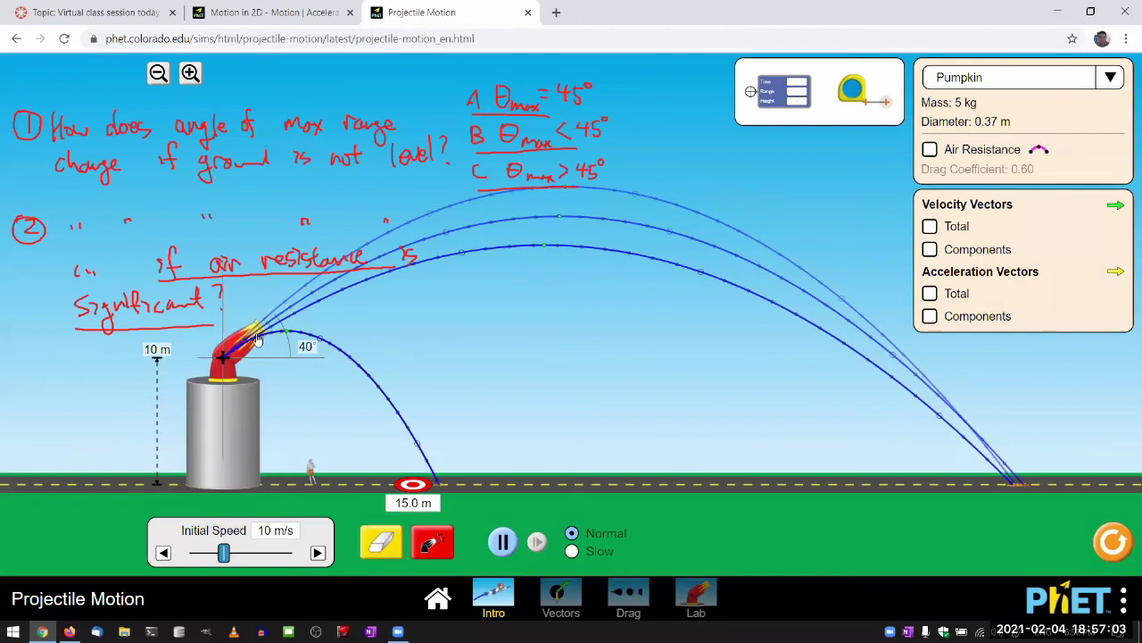
left_click_drag(257, 339, 253, 330)
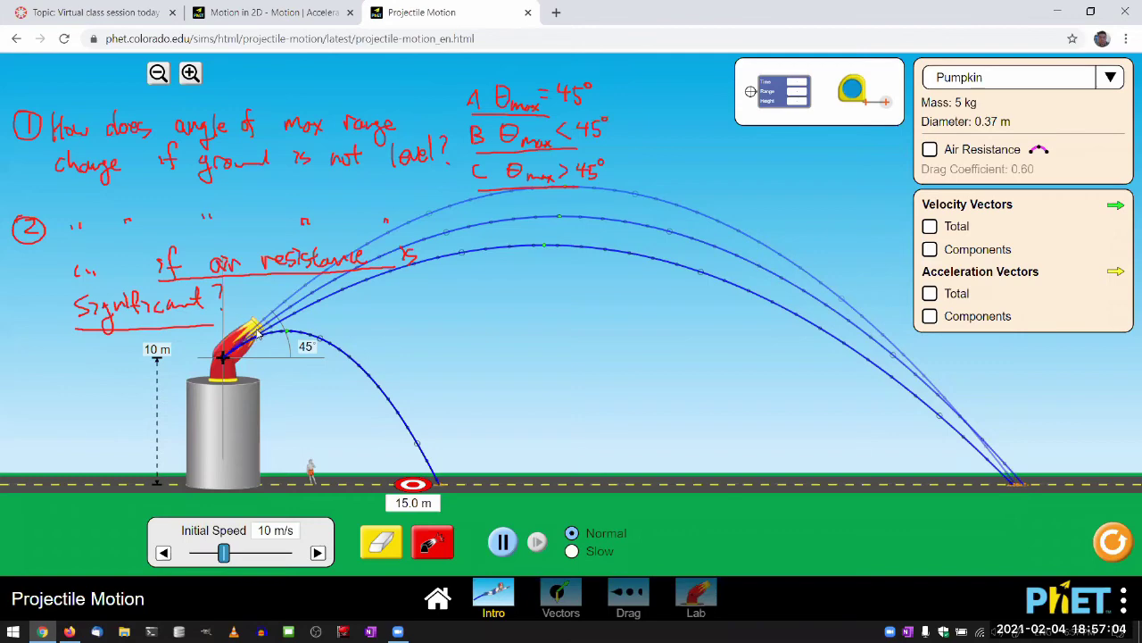
left_click(444, 554)
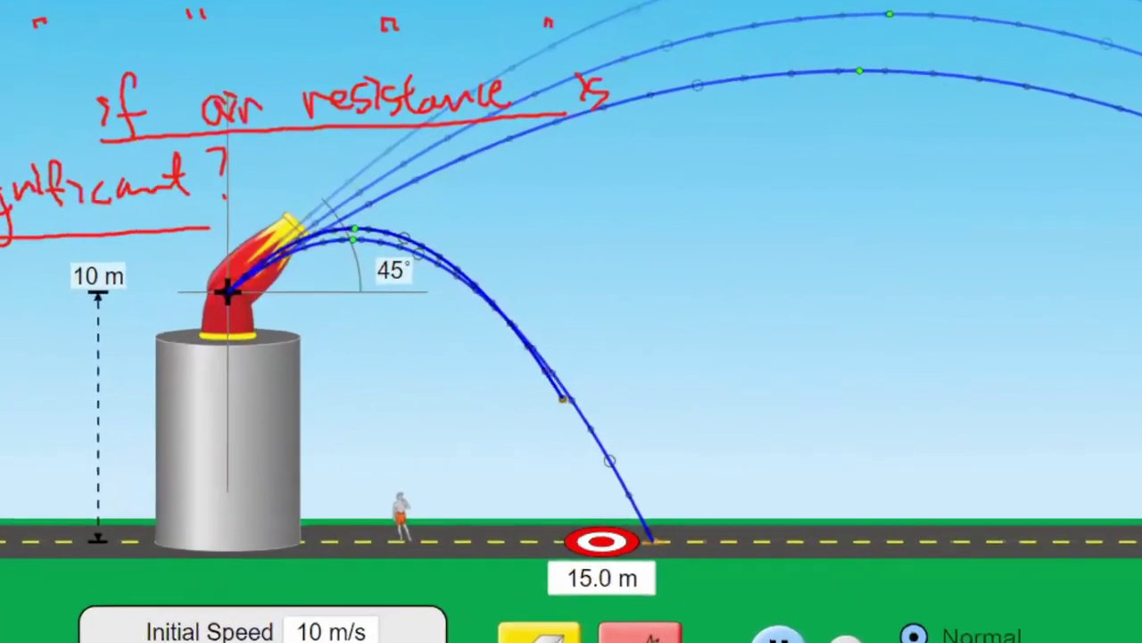
left_click_drag(261, 280, 285, 247)
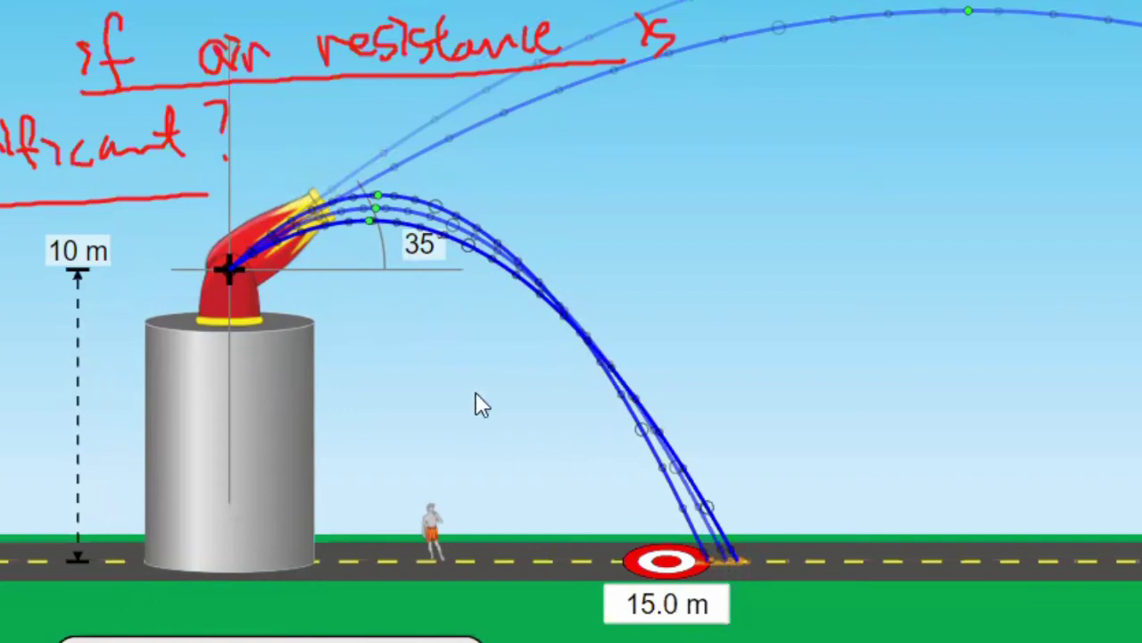
left_click_drag(291, 230, 294, 234)
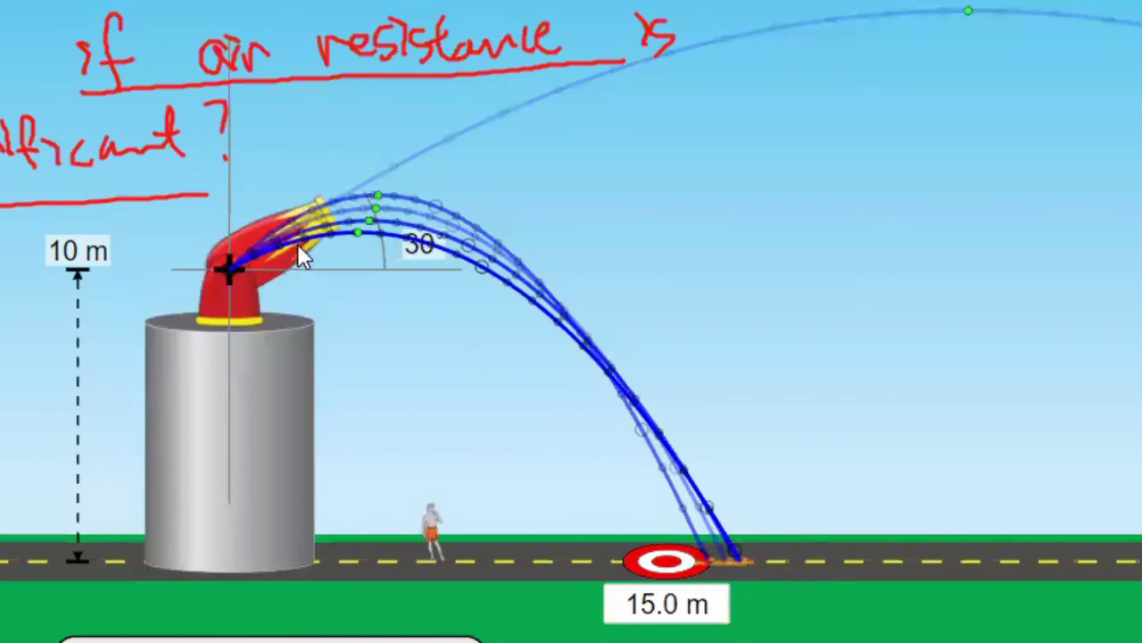
left_click_drag(300, 255, 303, 261)
key("space")
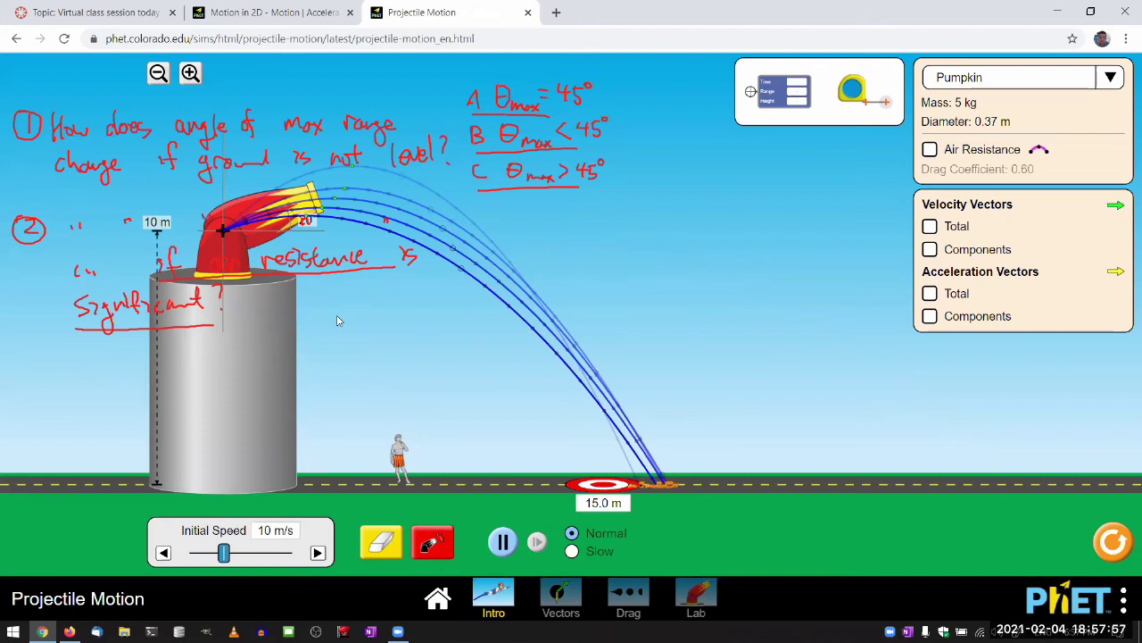
Zoom the view back out and set the tower cannon's launch angle to 30°
left_click(158, 72)
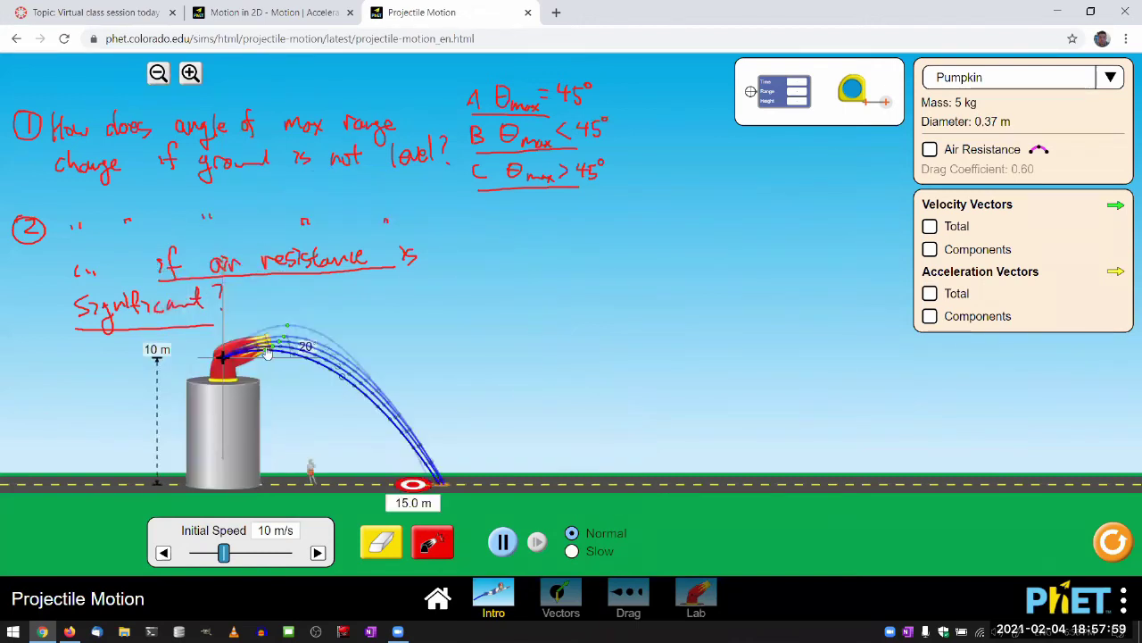
left_click_drag(266, 353, 255, 329)
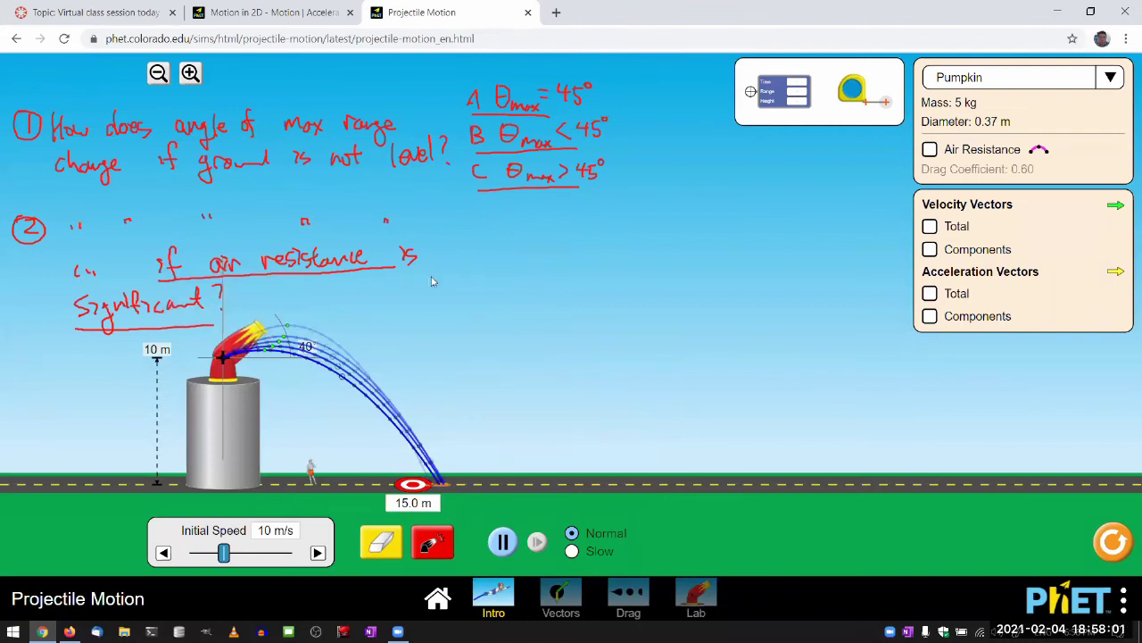
left_click_drag(259, 334, 260, 336)
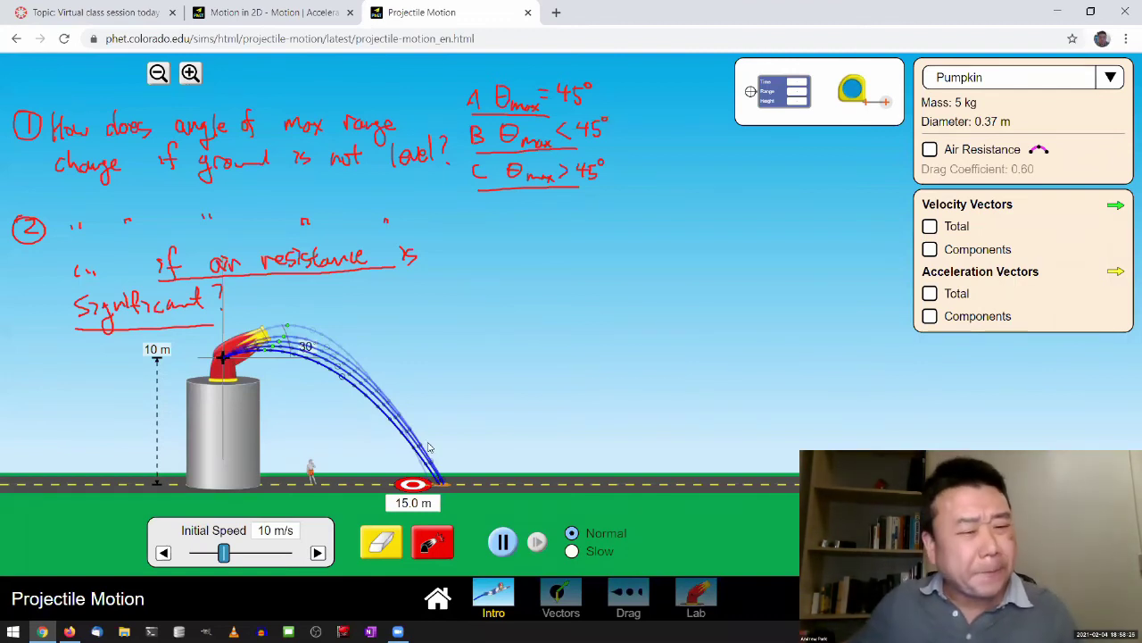
Set launch speed to 22 m/s, lower the cannon to 0 m, and fire a pumpkin at 25°
left_click_drag(225, 554, 265, 557)
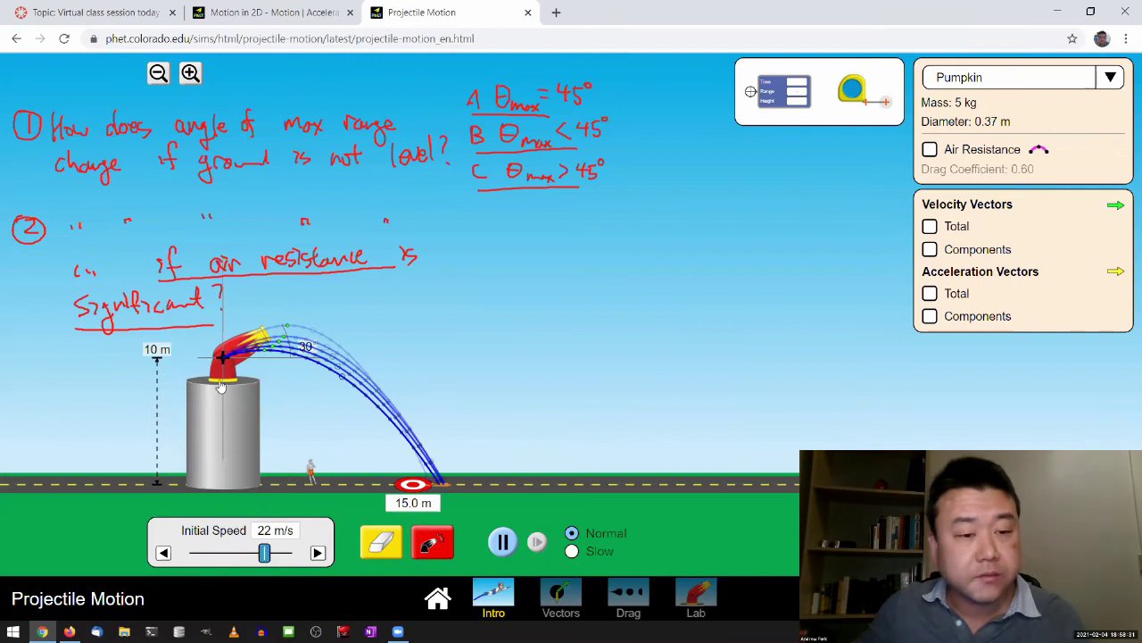
left_click_drag(222, 384, 219, 504)
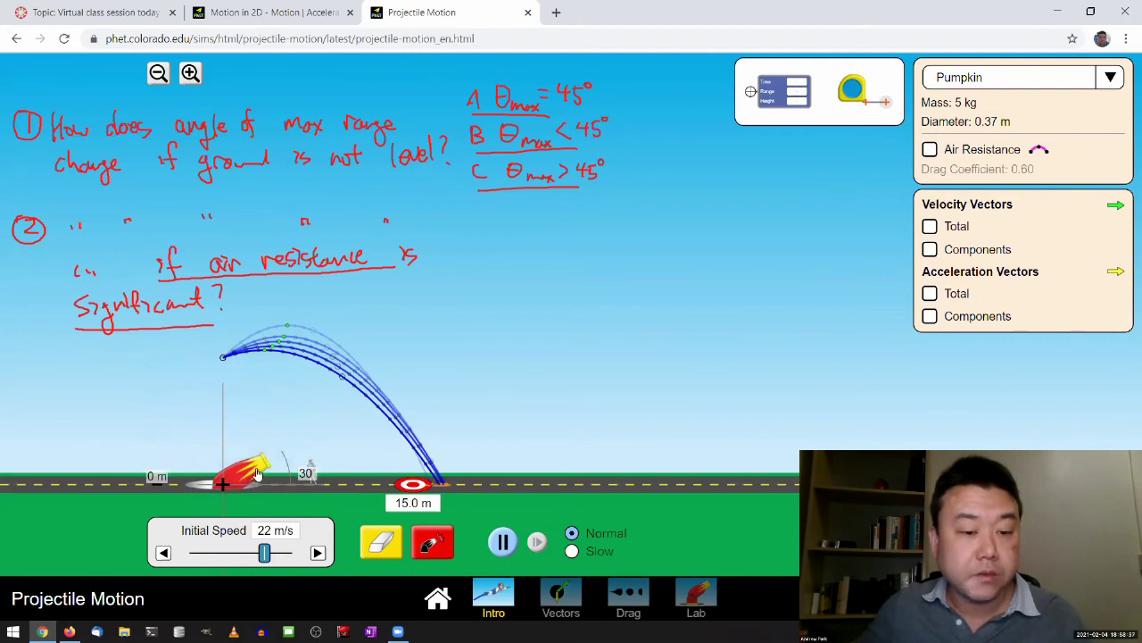
left_click_drag(246, 479, 267, 479)
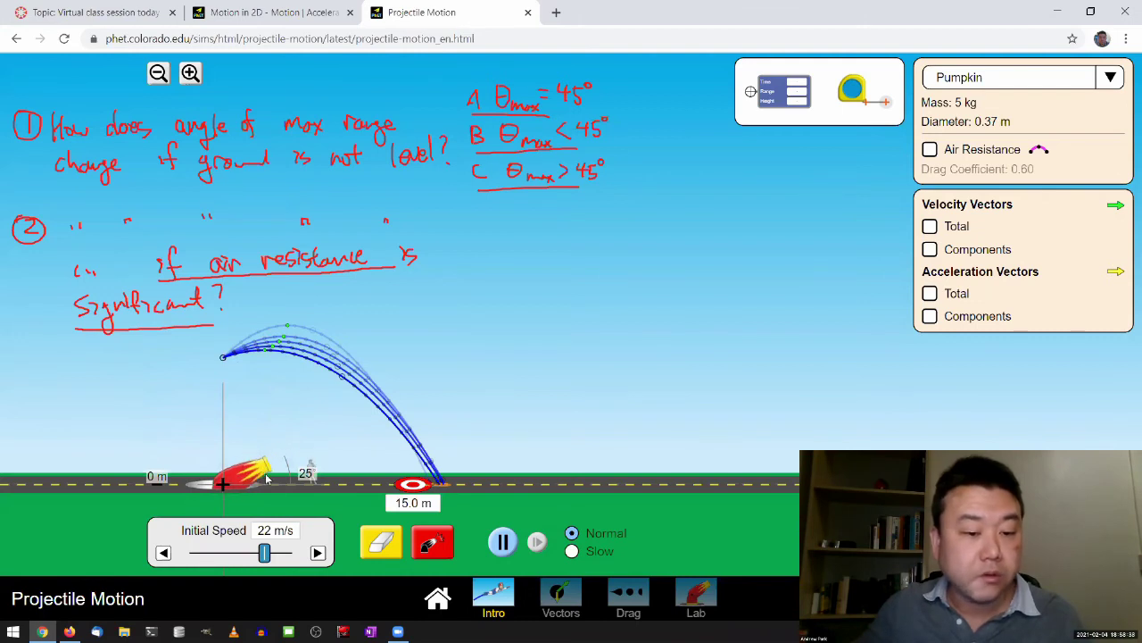
left_click(439, 544)
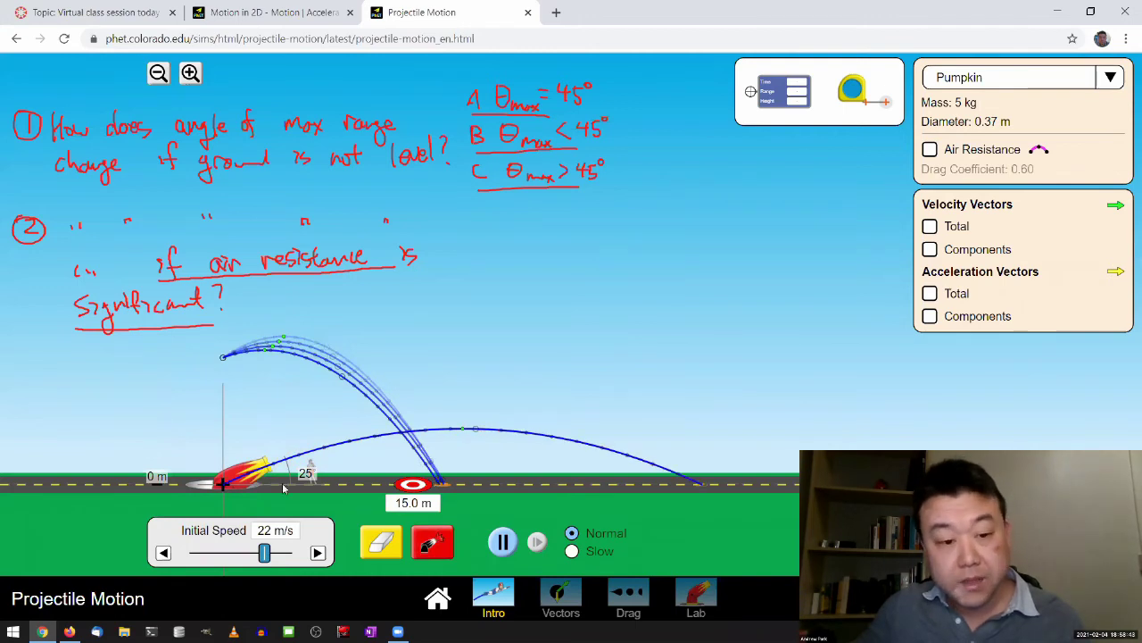
Fire ground-level pumpkins at 70°, again at 25°, and then at 80°
left_click_drag(263, 469, 254, 388)
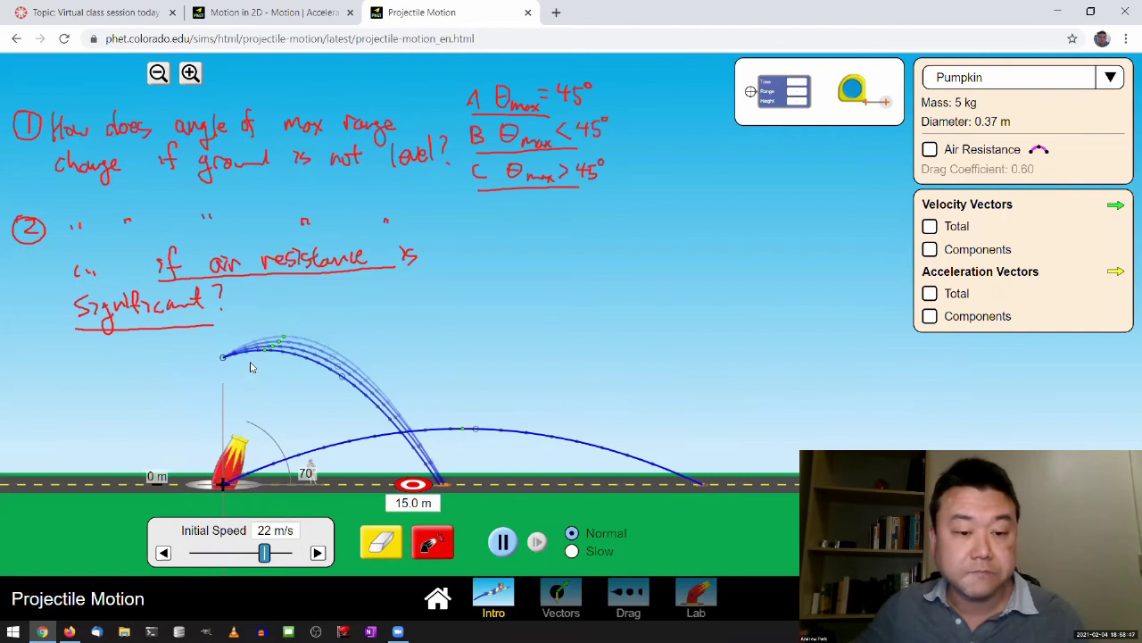
left_click(429, 546)
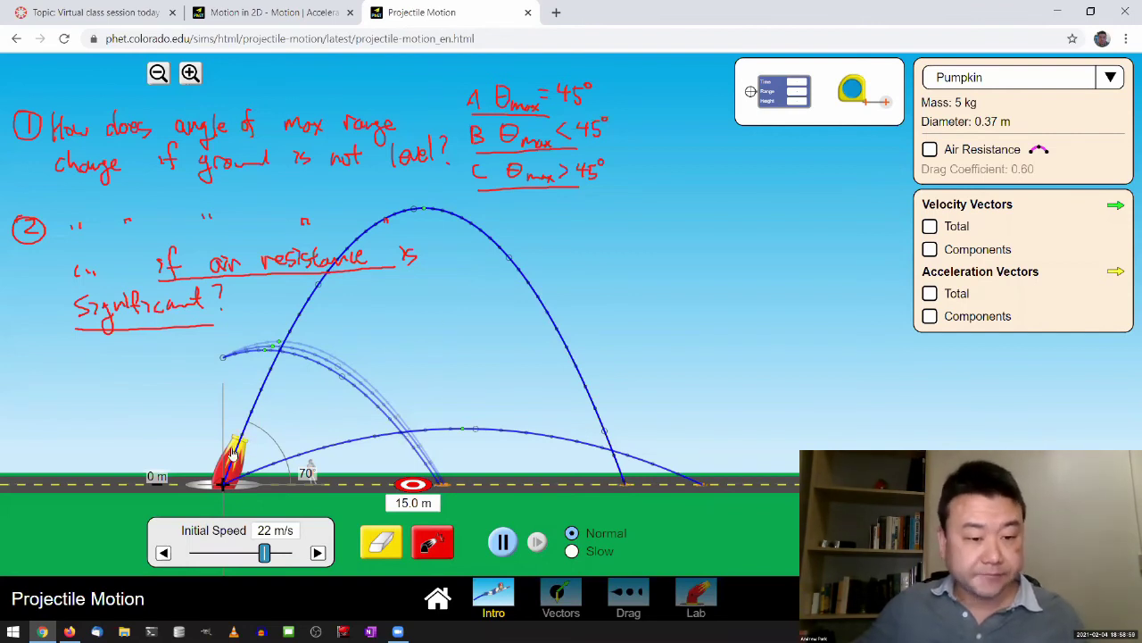
left_click_drag(237, 454, 255, 480)
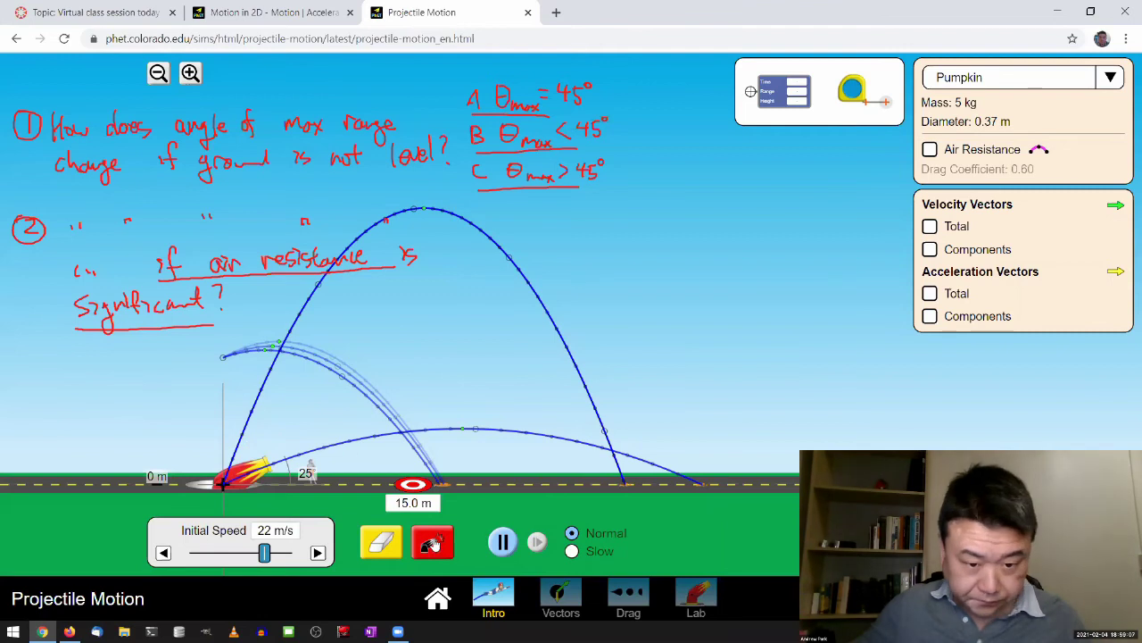
left_click(431, 540)
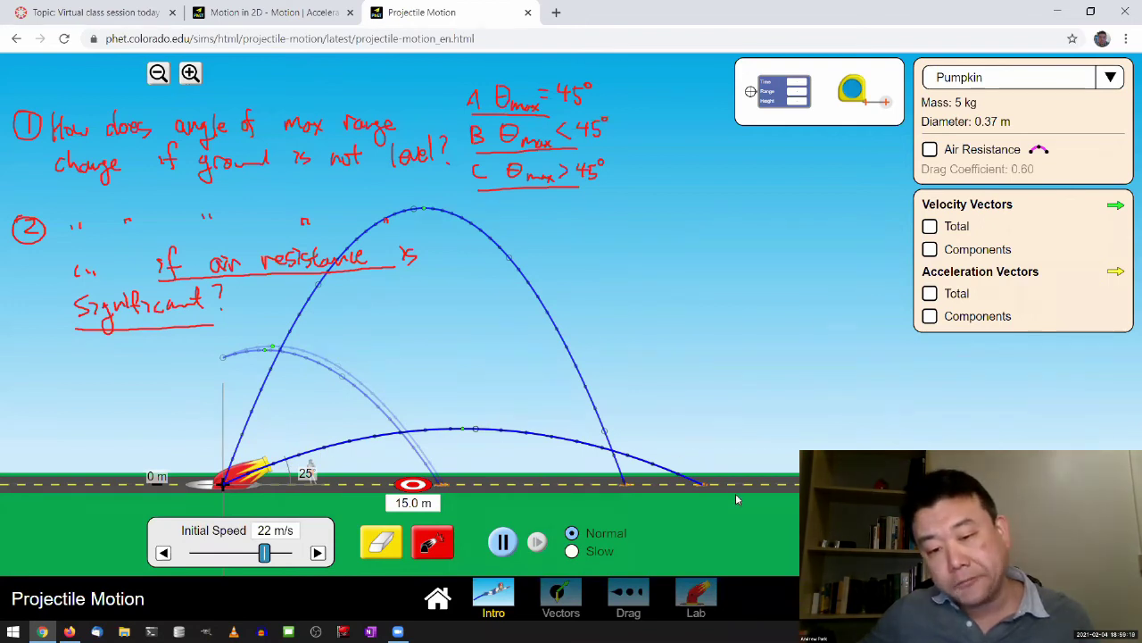
left_click_drag(277, 469, 239, 426)
left_click(437, 555)
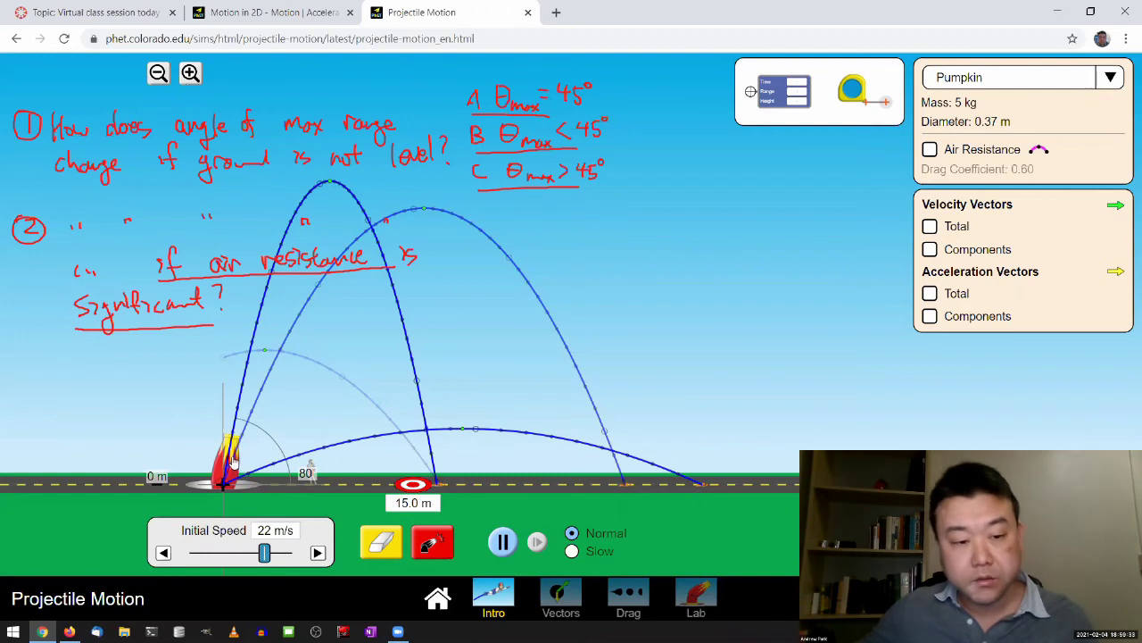
Fire ground-level pumpkins at 45°, 50° and 40°, then raise the cannon to 10 m
left_click_drag(232, 455, 252, 460)
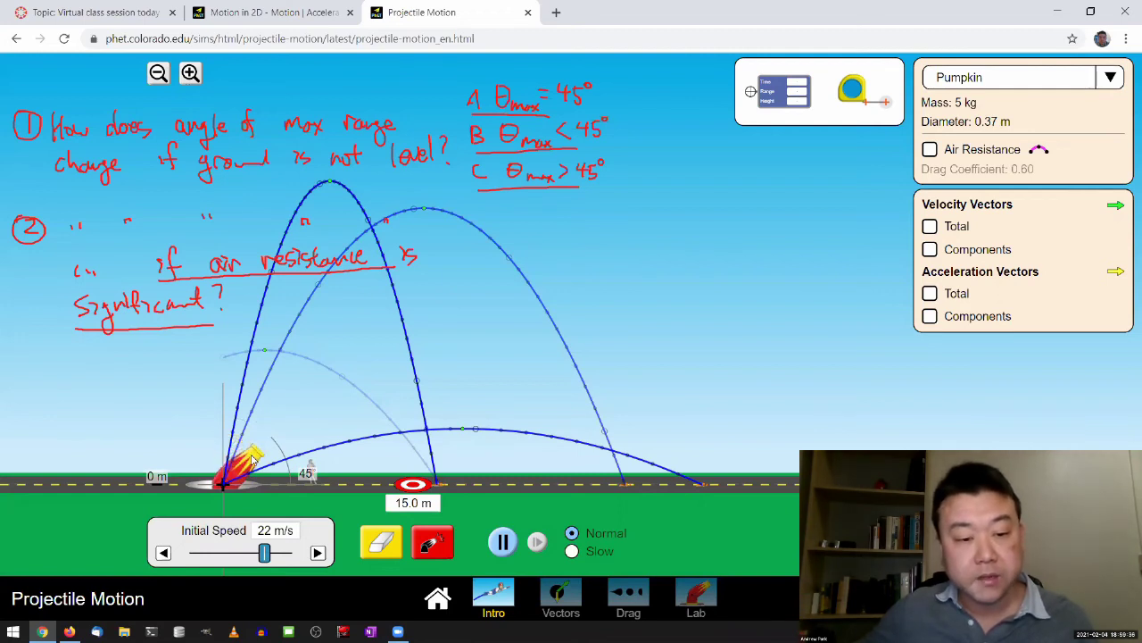
left_click(432, 546)
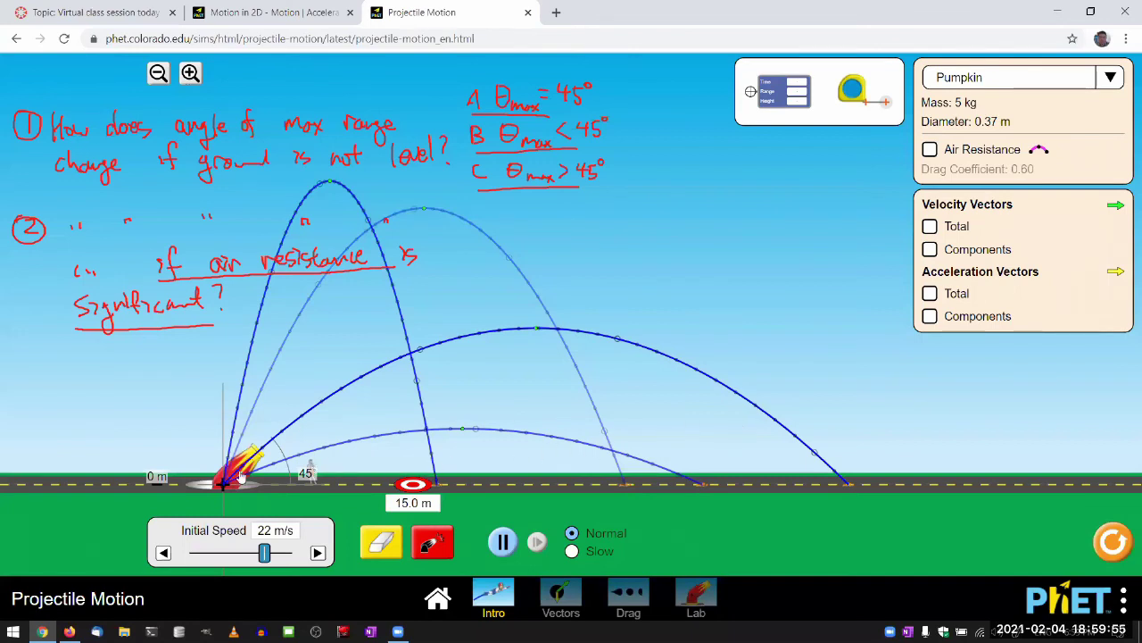
left_click_drag(252, 449, 250, 441)
left_click(432, 542)
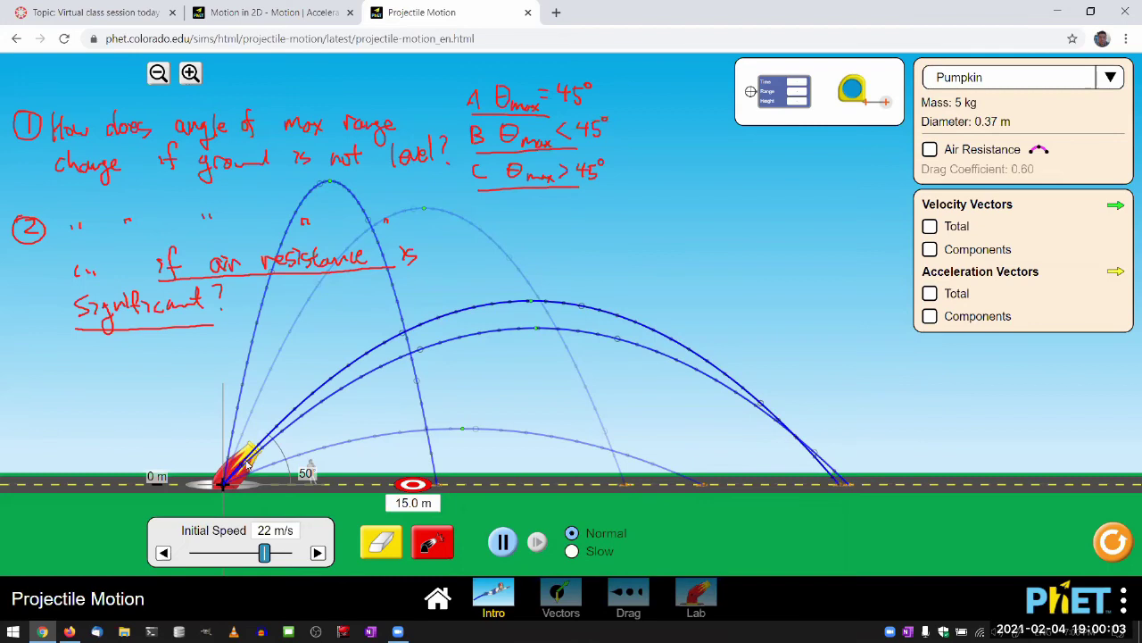
left_click_drag(249, 457, 252, 465)
left_click(421, 537)
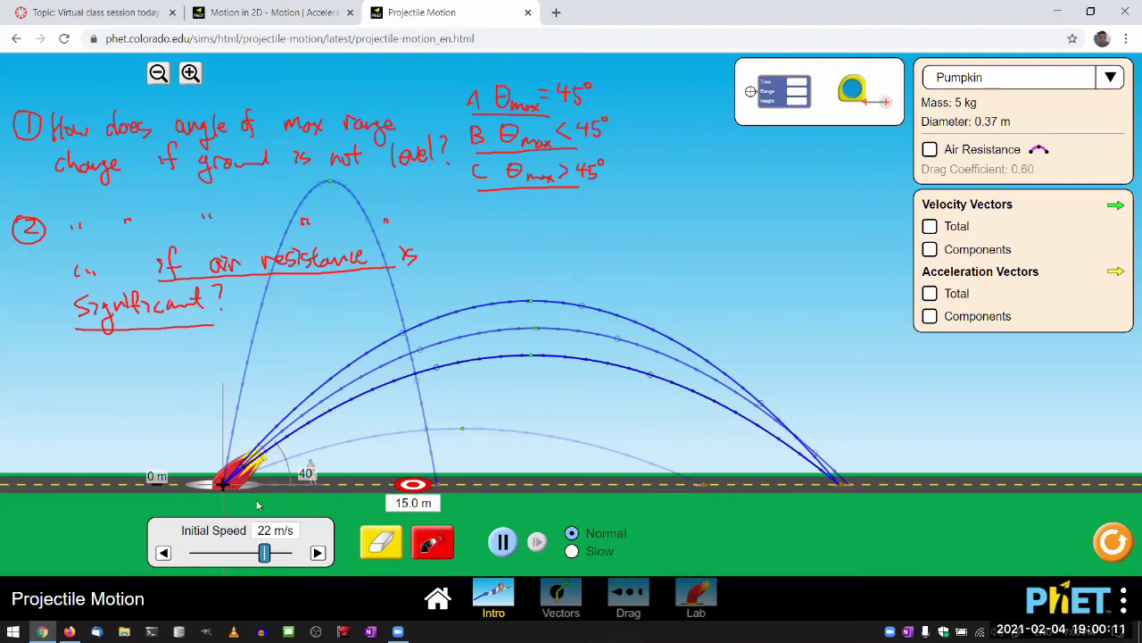
left_click_drag(235, 474, 221, 368)
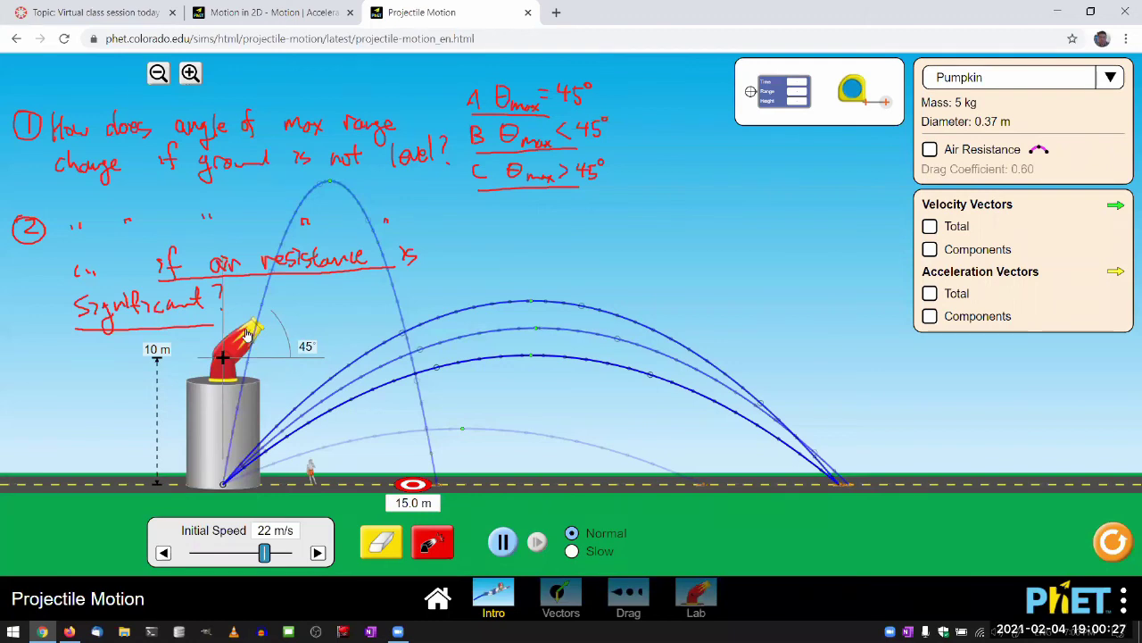
Tilt the tower cannon through 60° to 70°, fire a pumpkin, then lower it to 40°
mouse_move(250, 335)
left_mouse_down()
mouse_move(231, 319)
mouse_move(241, 326)
left_mouse_up()
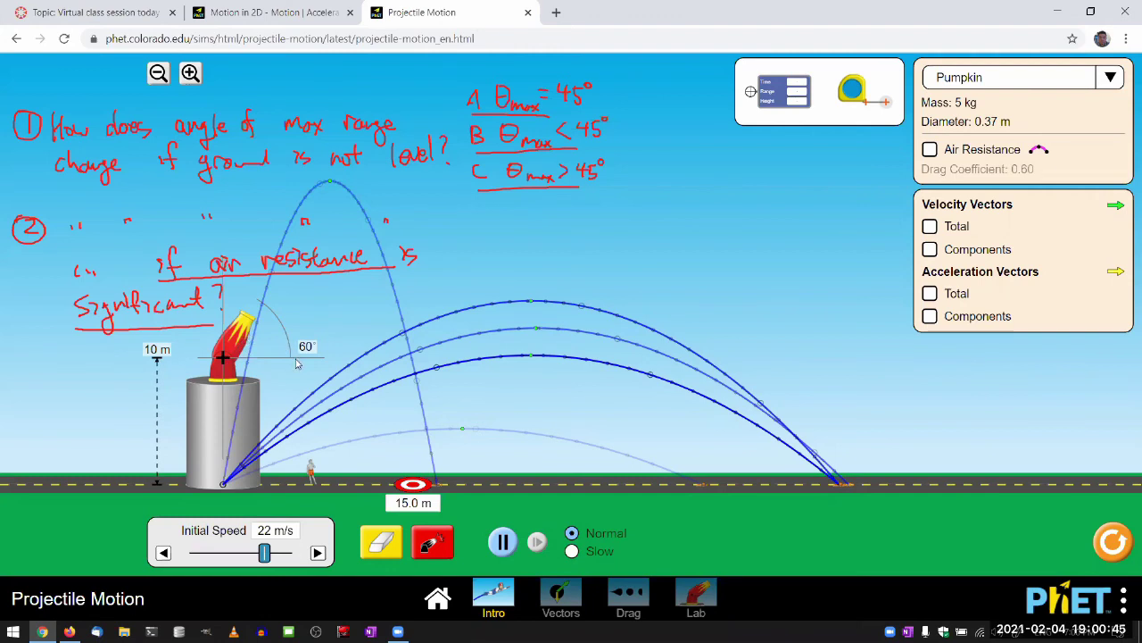
left_click_drag(244, 330, 233, 324)
left_click(434, 545)
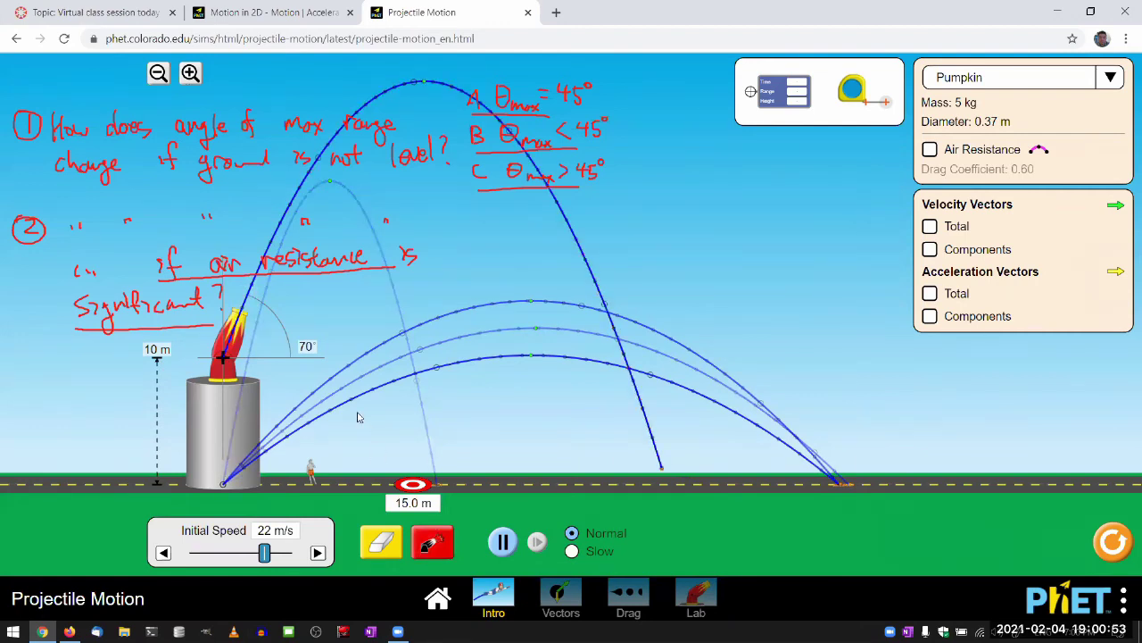
left_click_drag(236, 323, 255, 332)
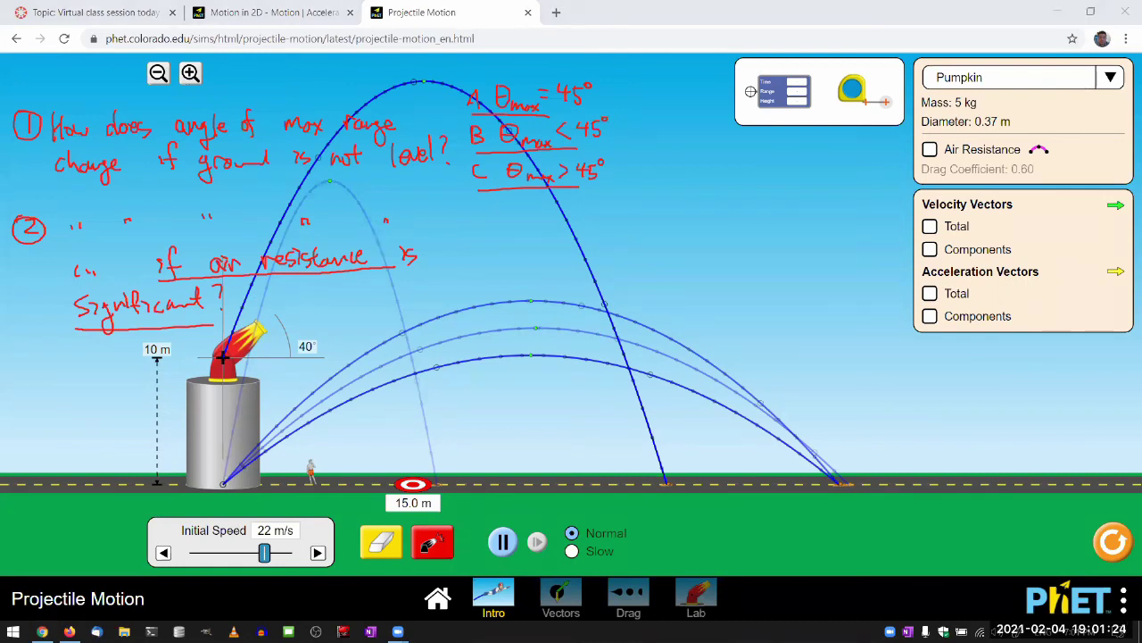
Erase the screen annotations and start the browser-compatible Motion in 2D simulation
key("e")
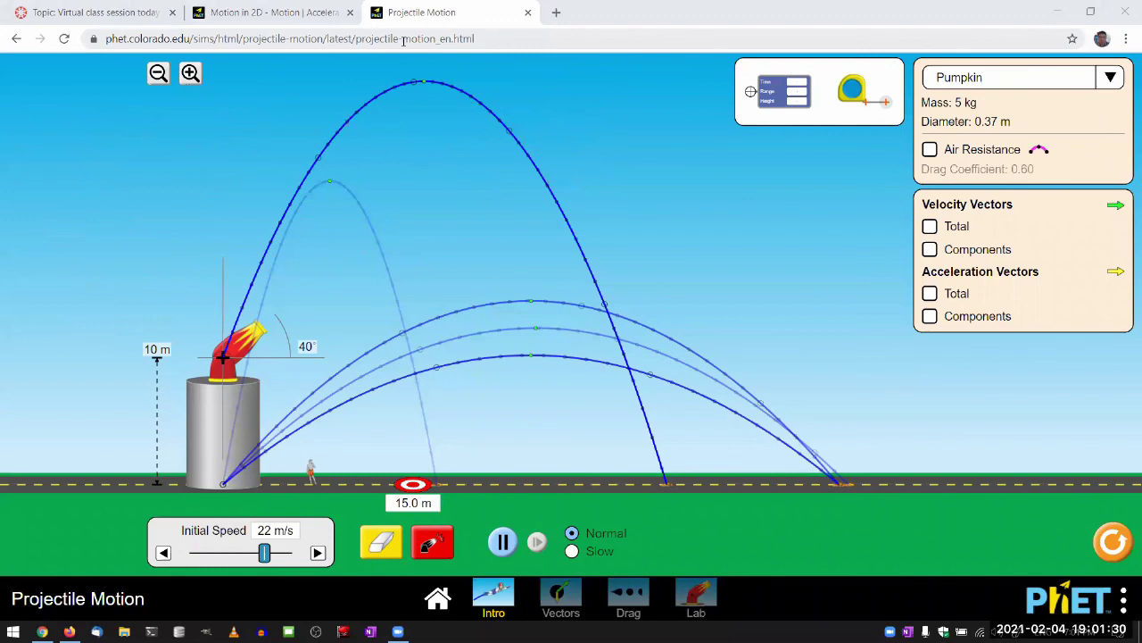
left_click(268, 12)
scroll(537, 244, "up", 1)
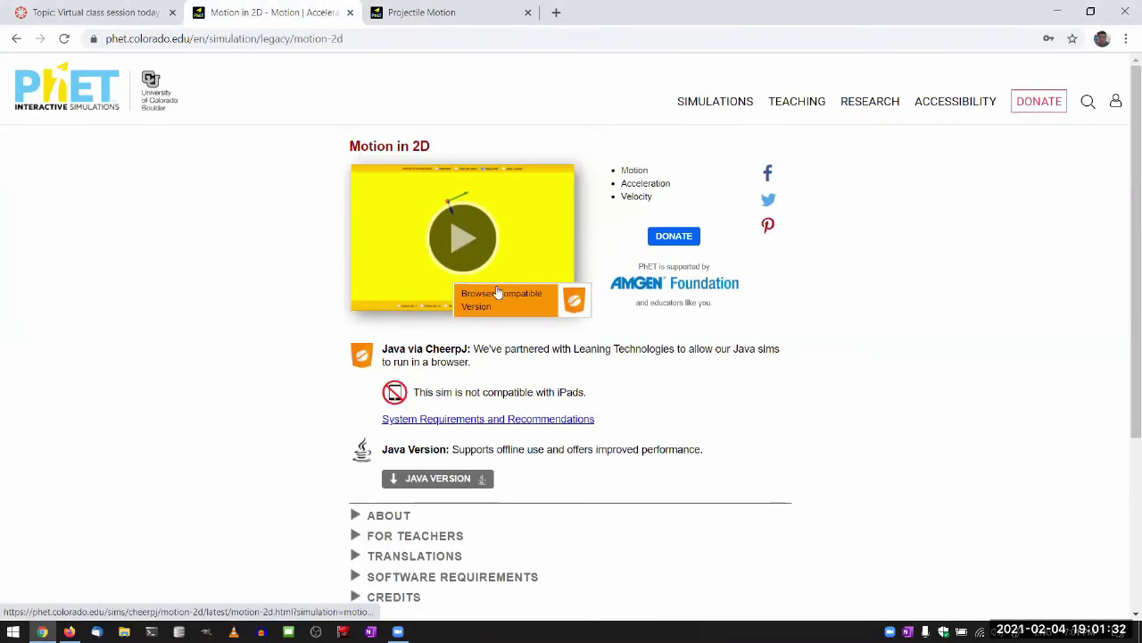
left_click(465, 256)
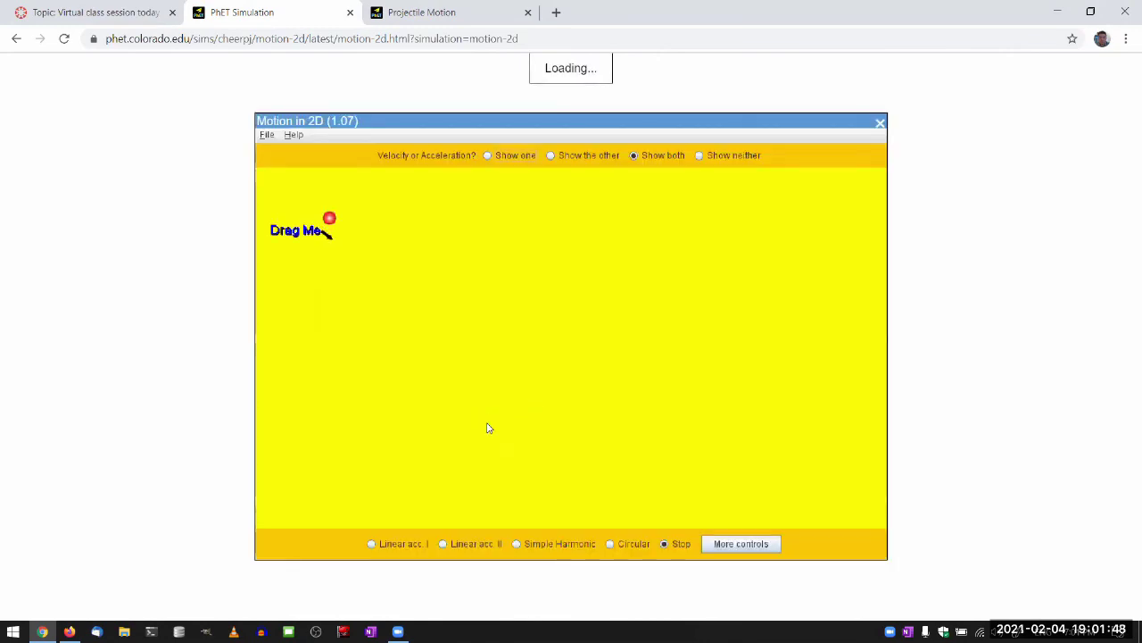
Switch the ball to Circular motion and bring up the More controls vector scale settings
left_click(615, 545)
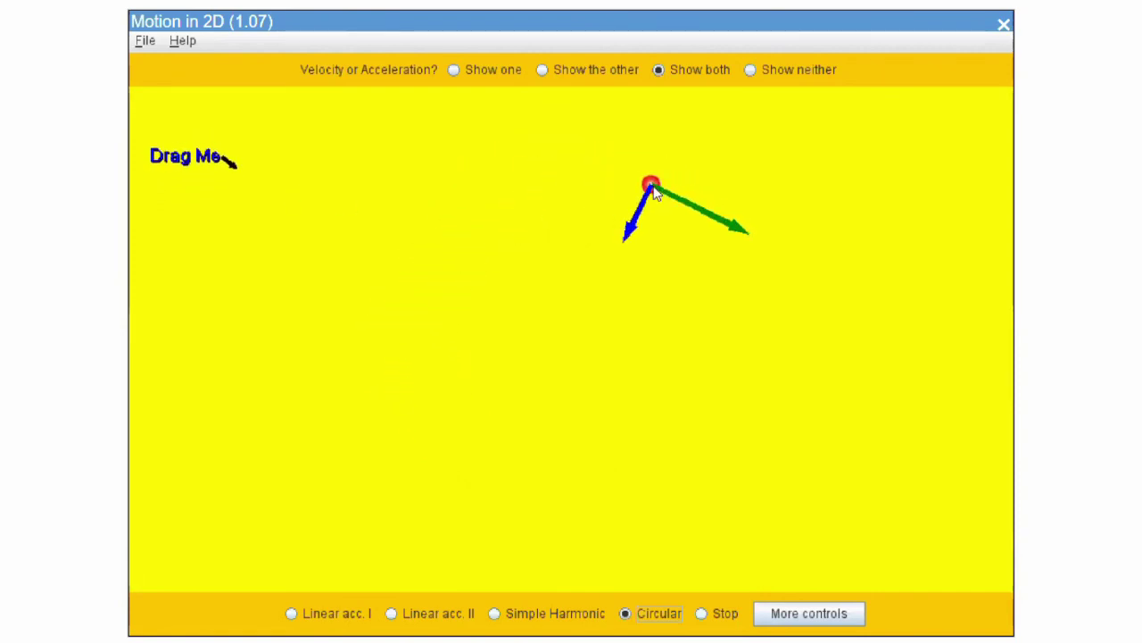
left_click(803, 614)
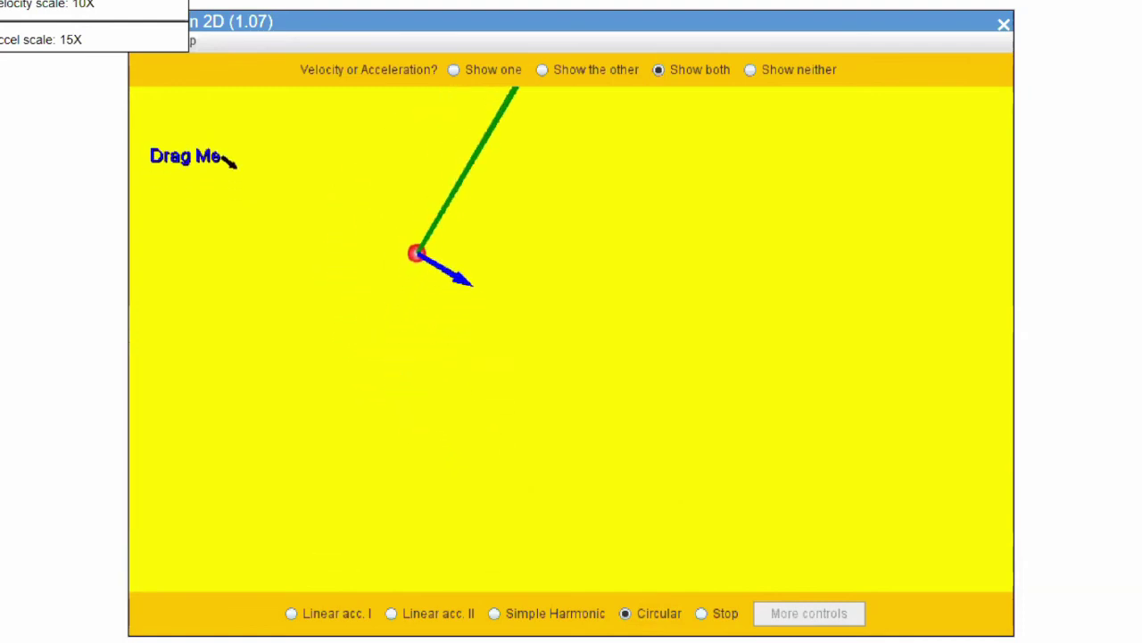
Drag the velocity arrow scale slider down to 4X
left_click_drag(231, 151, 231, 181)
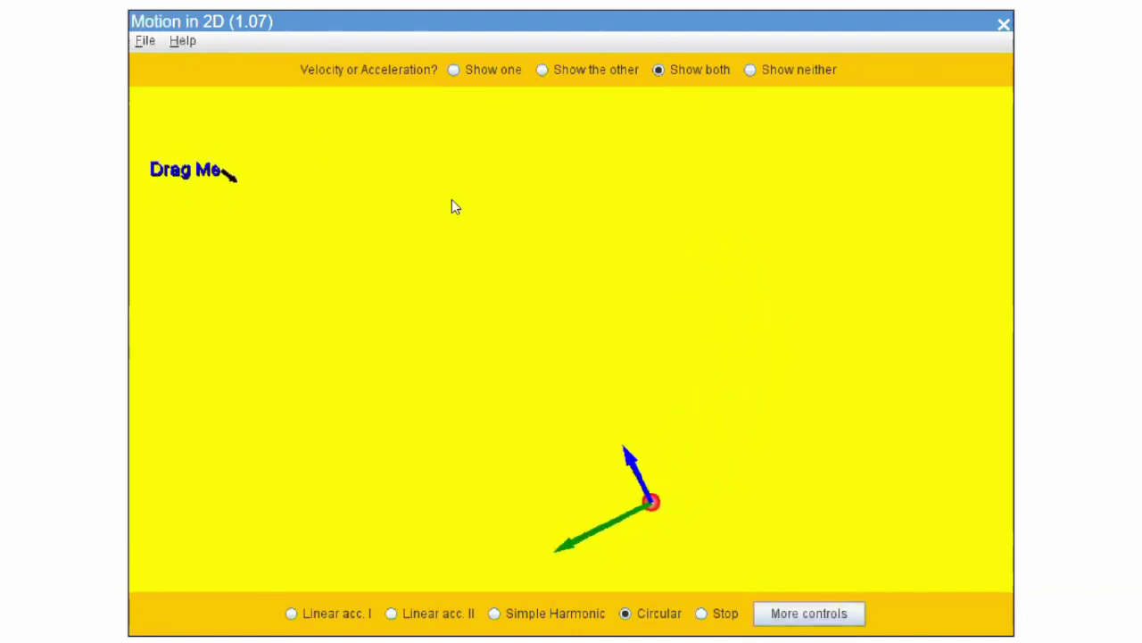